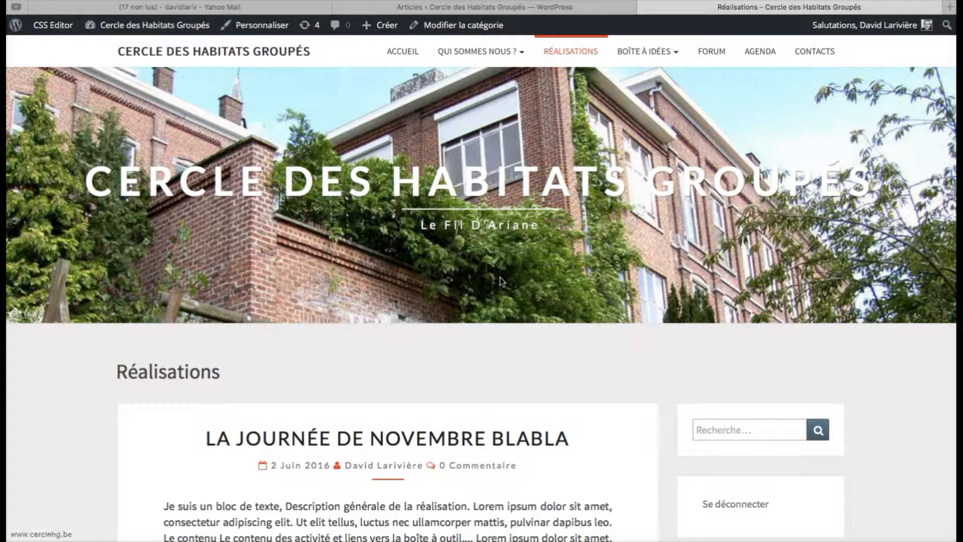
- Examine how the published article is presented on the Réalisations category page, including its title, excerpt and read-more link
scroll(530, 192, down, 1)
scroll(531, 192, up, 1)
scroll(522, 195, down, 4)
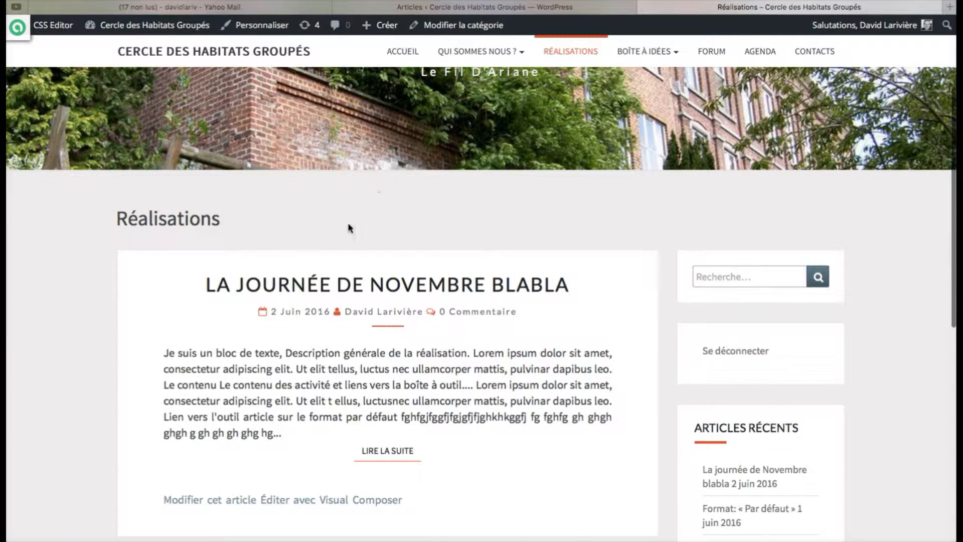
scroll(342, 233, down, 2)
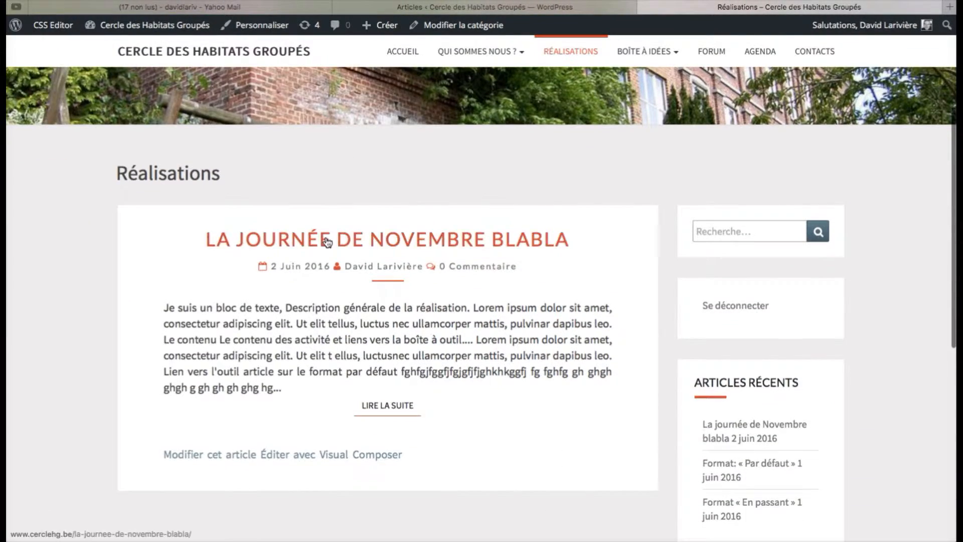
scroll(353, 169, up, 5)
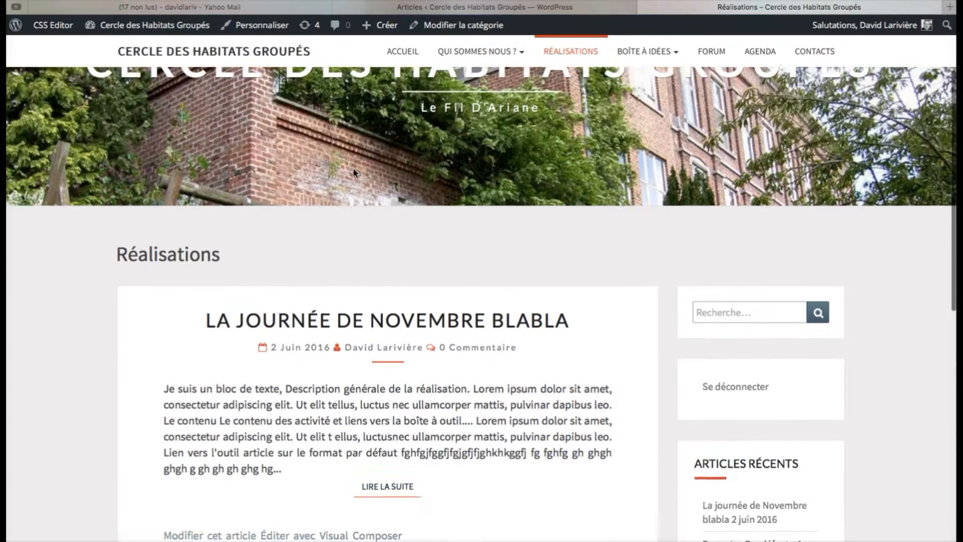
scroll(327, 234, down, 3)
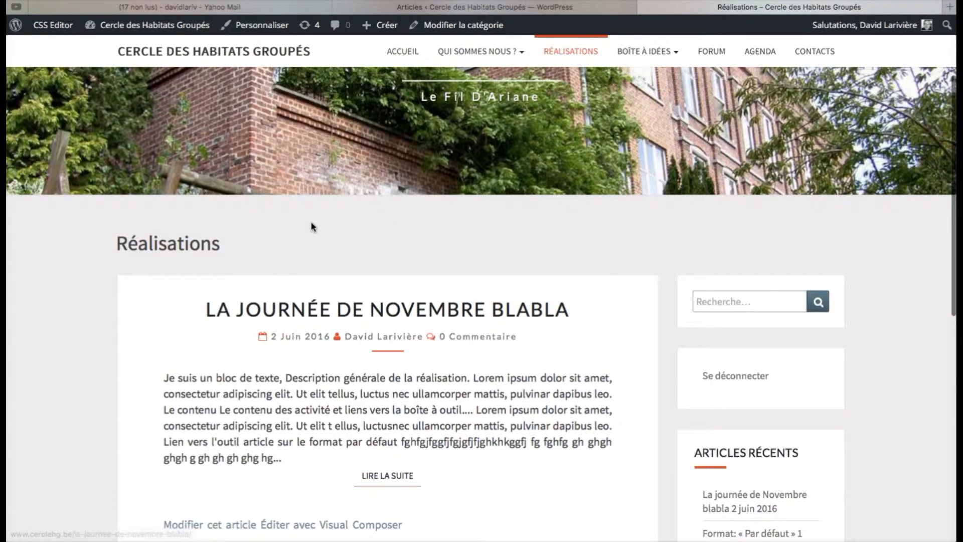
scroll(312, 225, down, 3)
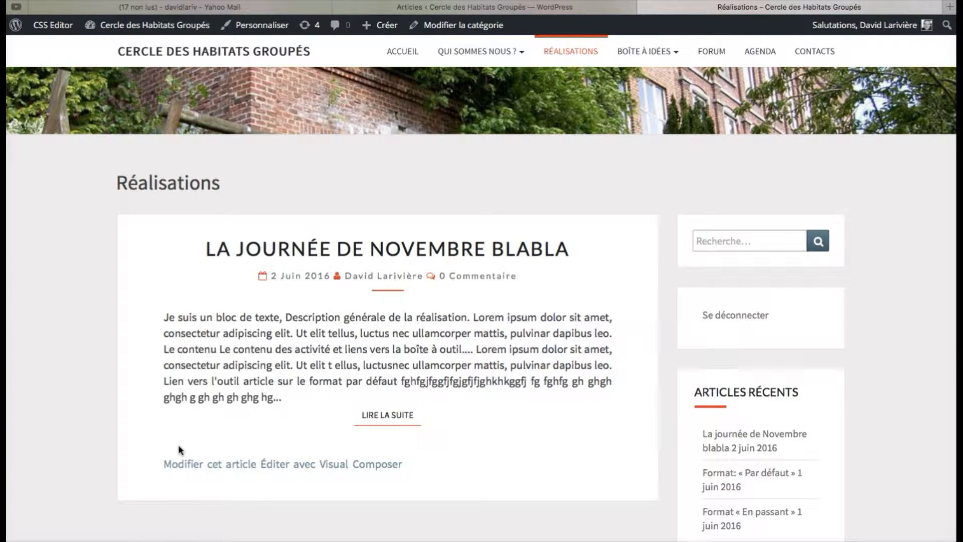
scroll(291, 394, up, 4)
scroll(301, 387, down, 4)
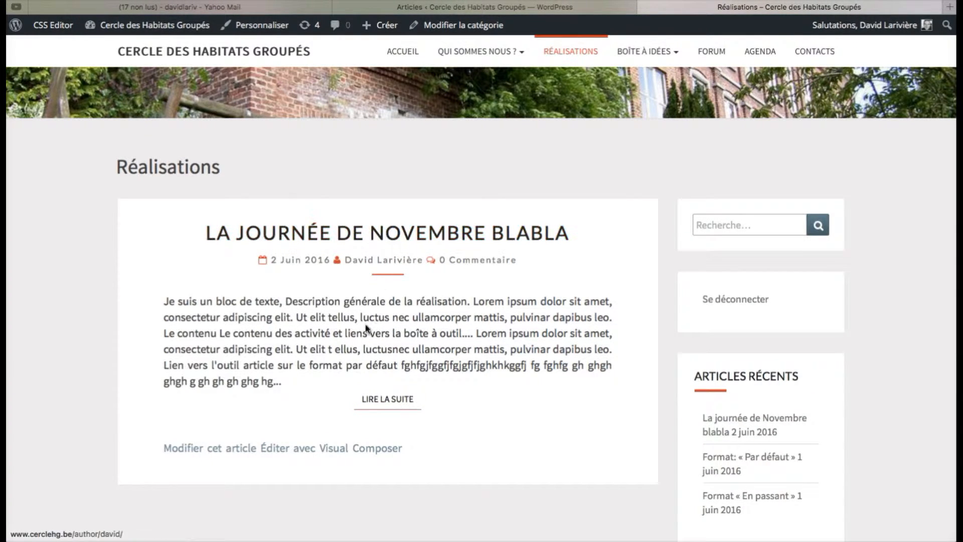
- Open the full article "La journée de Novembre blabla" and examine its introduction, content section and photo gallery
click(382, 400)
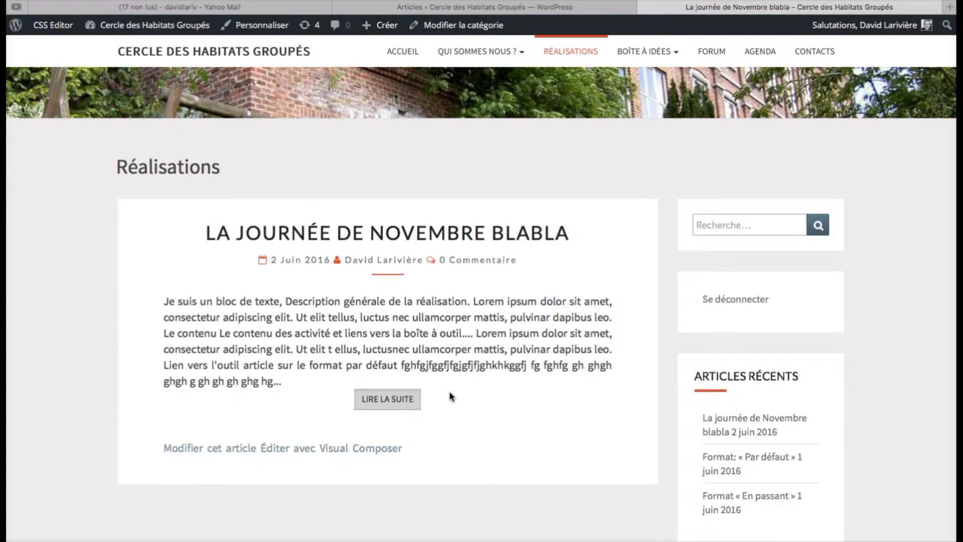
scroll(450, 395, down, 5)
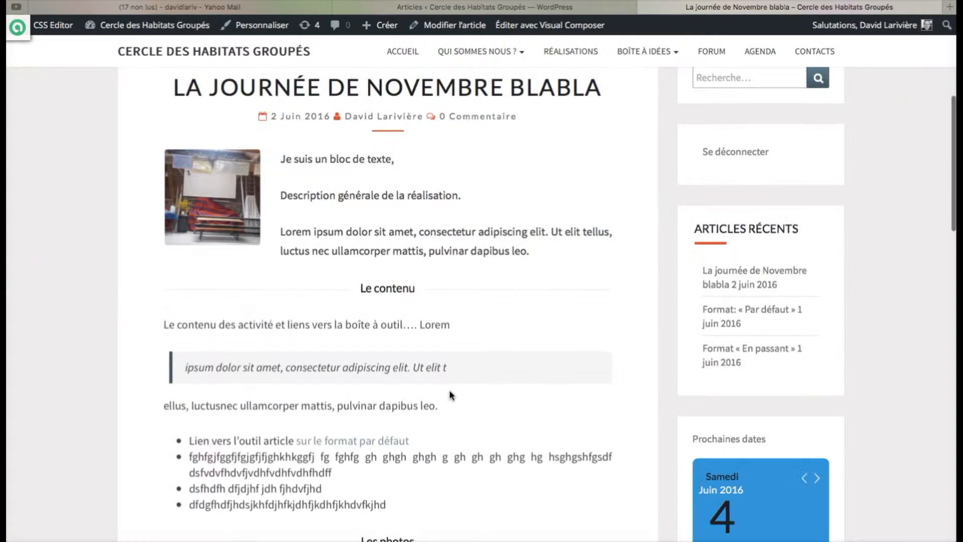
scroll(215, 179, down, 1)
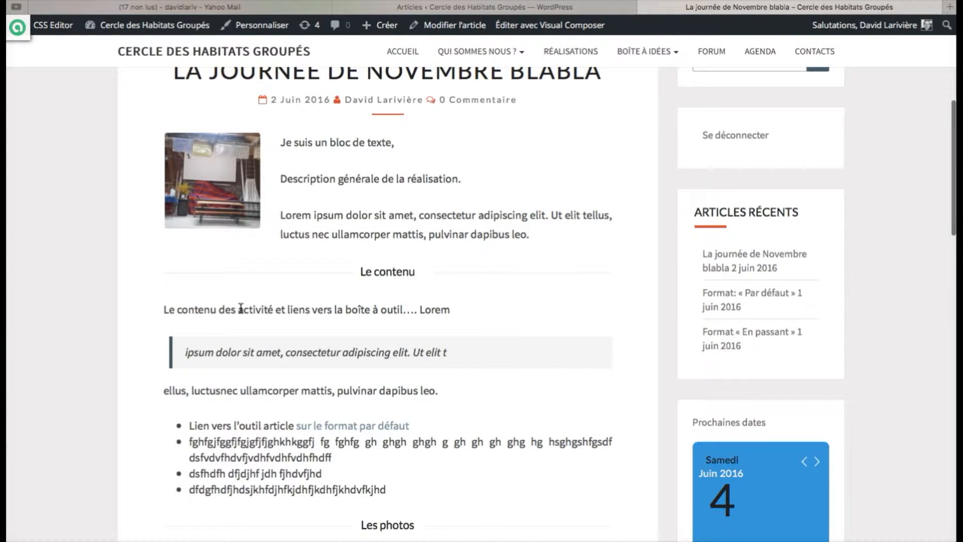
scroll(241, 265, down, 2)
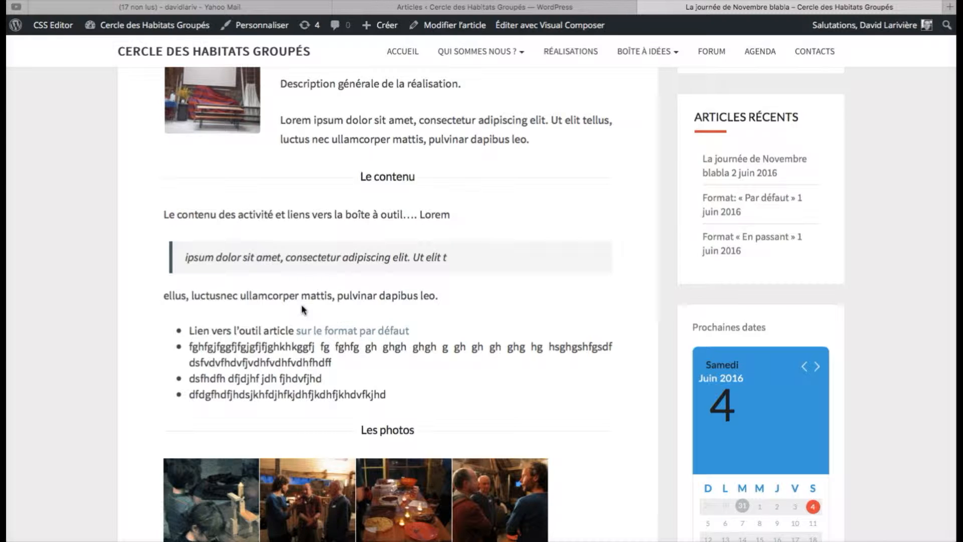
scroll(280, 316, down, 1)
scroll(279, 314, down, 10)
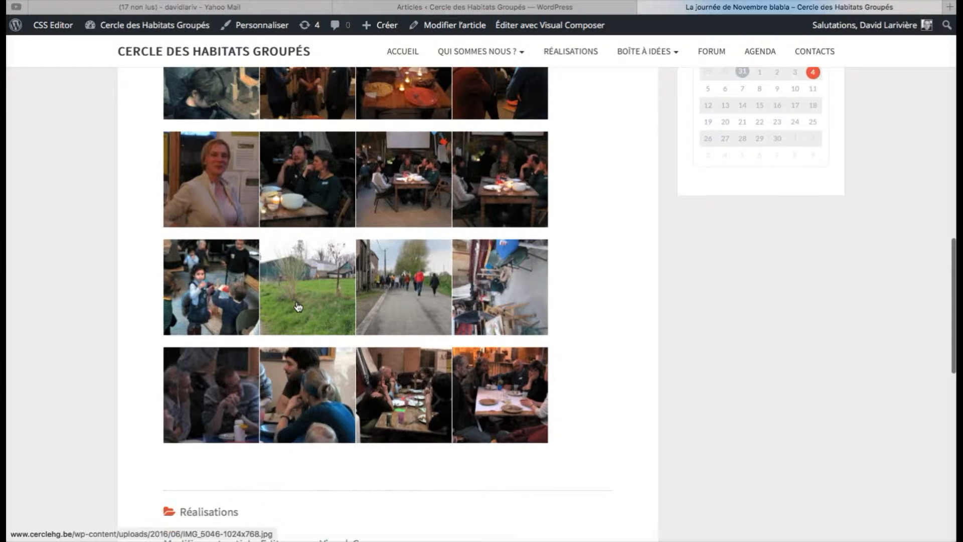
scroll(298, 307, up, 5)
scroll(297, 306, up, 6)
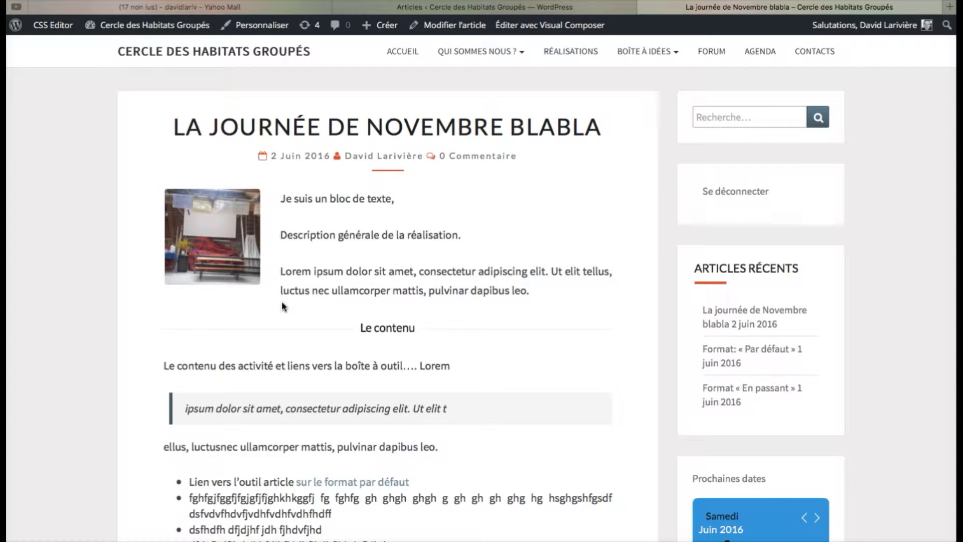
scroll(292, 305, up, 1)
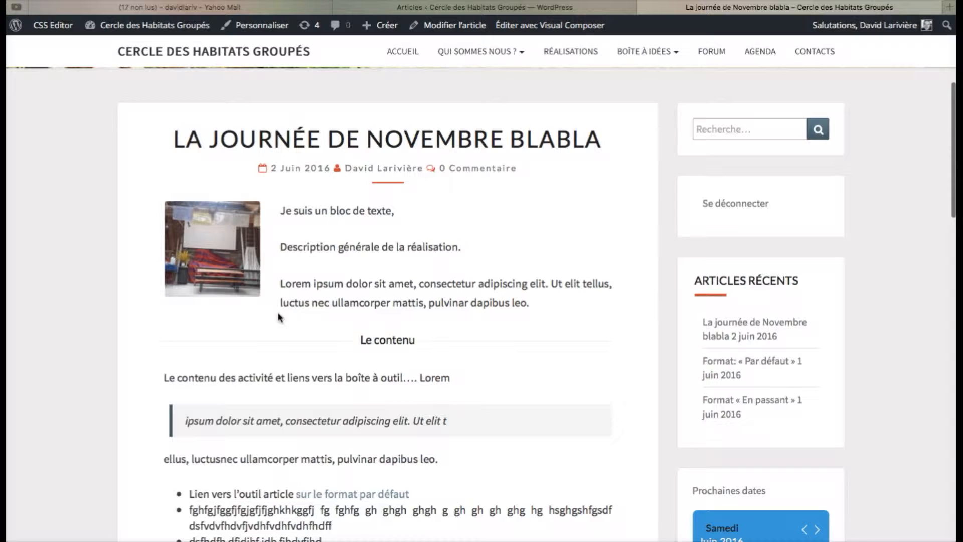
scroll(270, 315, up, 5)
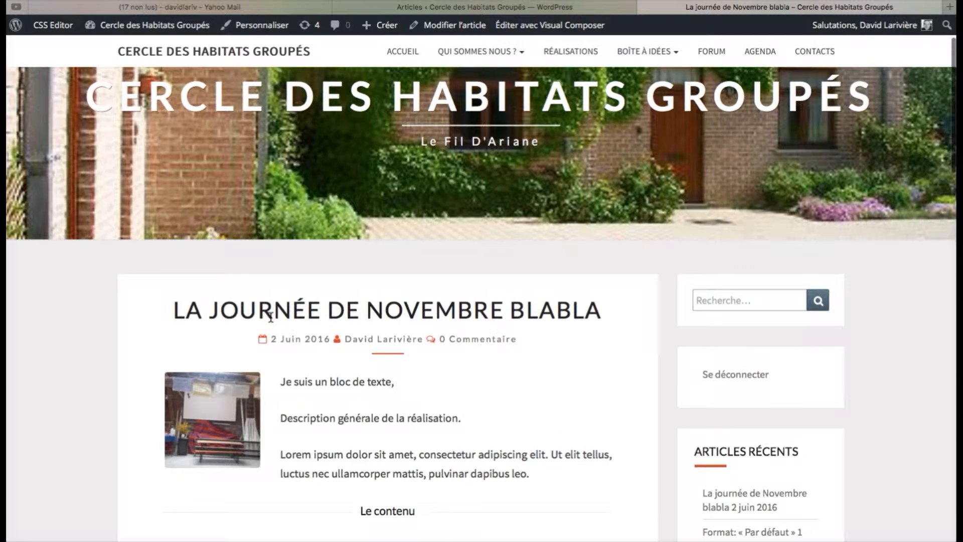
- Review the article's layout down to its photos once more, and return to the Réalisations category page
scroll(269, 315, down, 5)
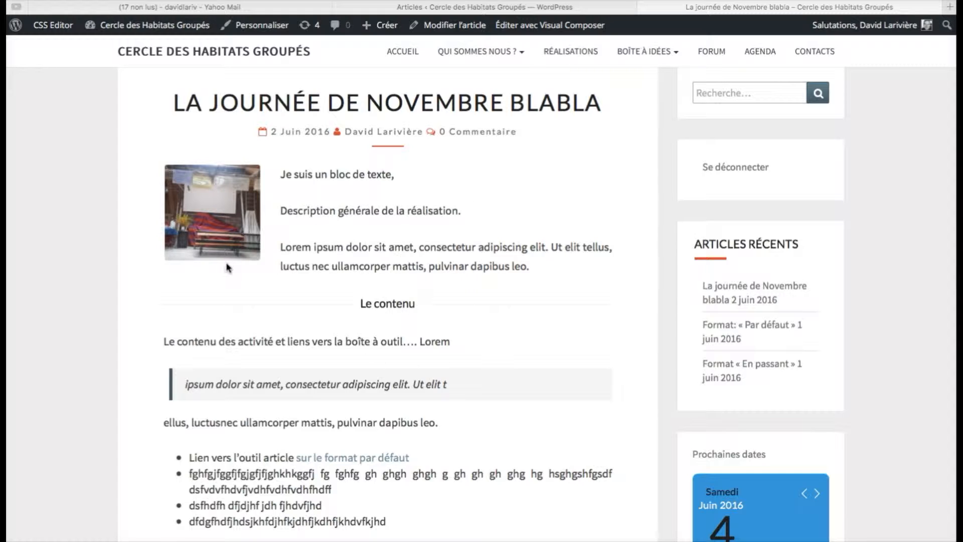
scroll(224, 276, down, 3)
scroll(224, 278, down, 8)
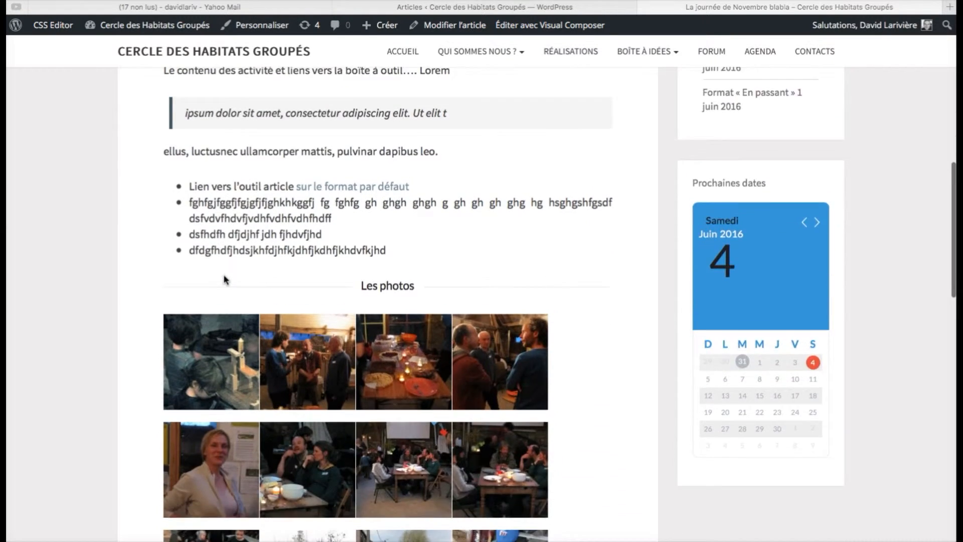
scroll(224, 278, up, 9)
scroll(223, 279, up, 2)
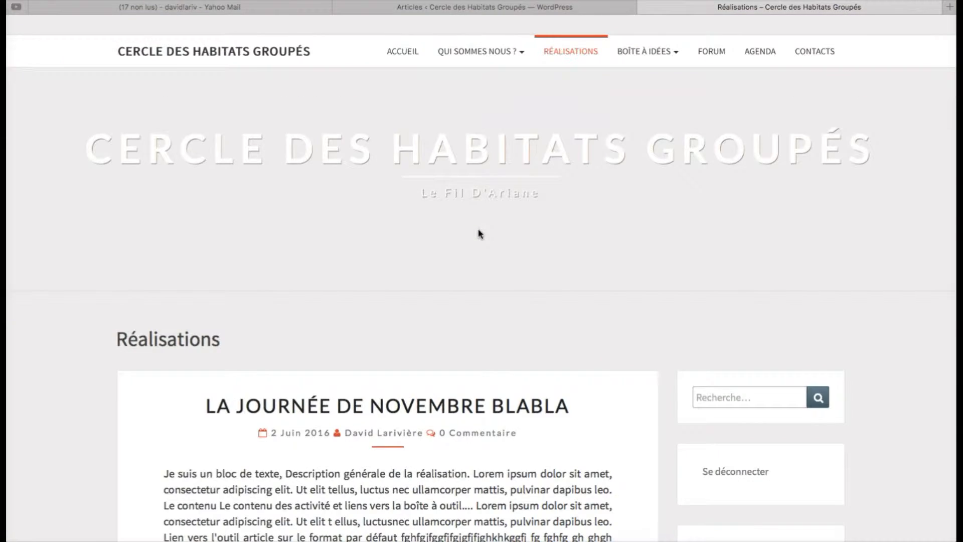
scroll(478, 249, down, 2)
scroll(478, 249, up, 2)
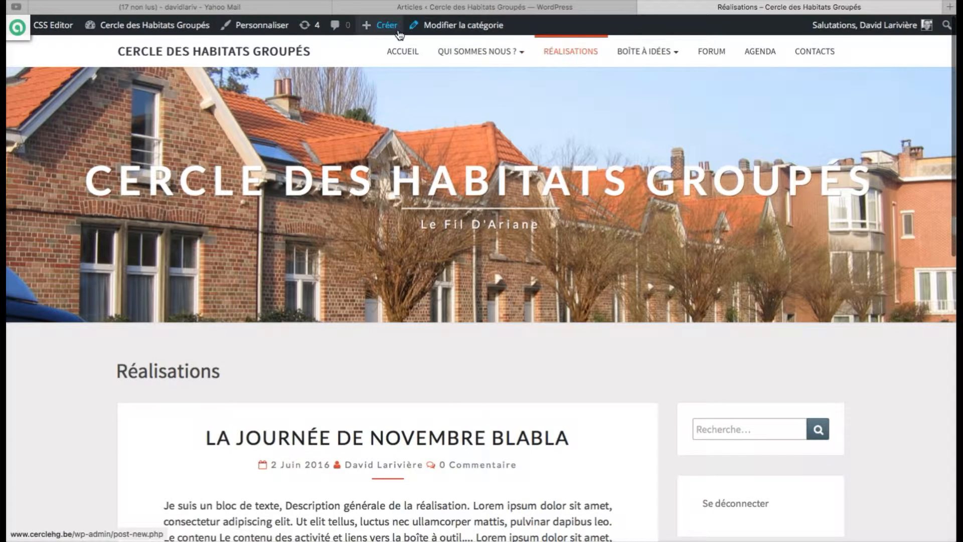
- View the list of all articles in the WordPress dashboard
mouse_move(379, 25)
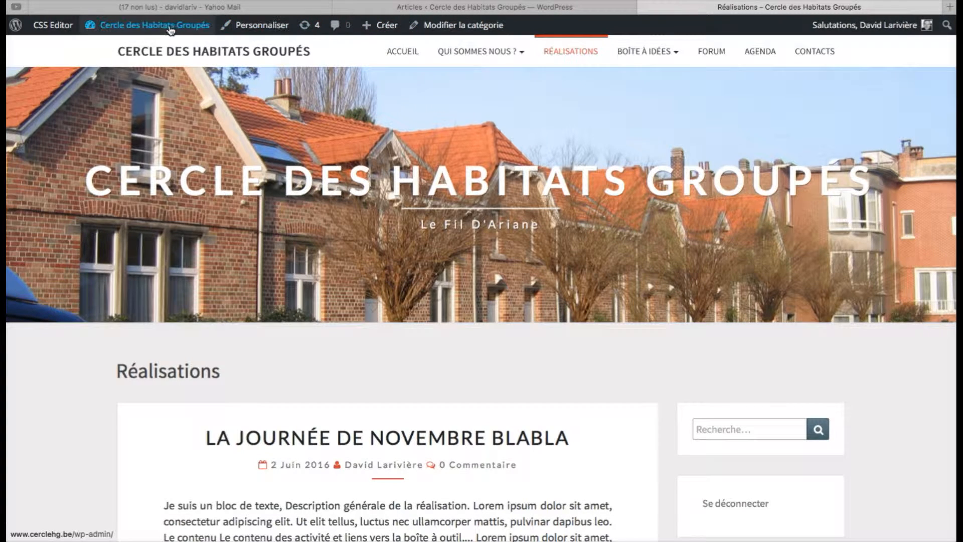
mouse_move(122, 26)
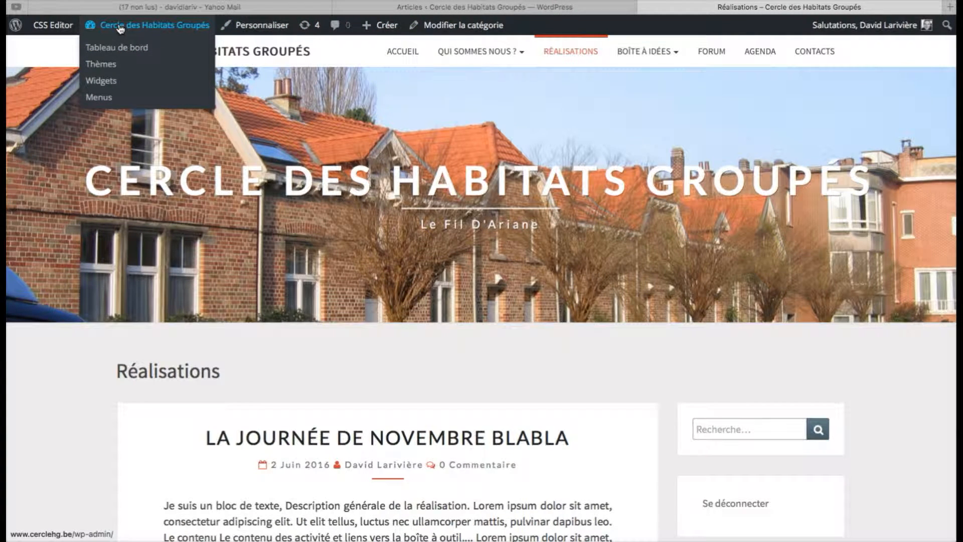
key(ctrl+shift+Tab)
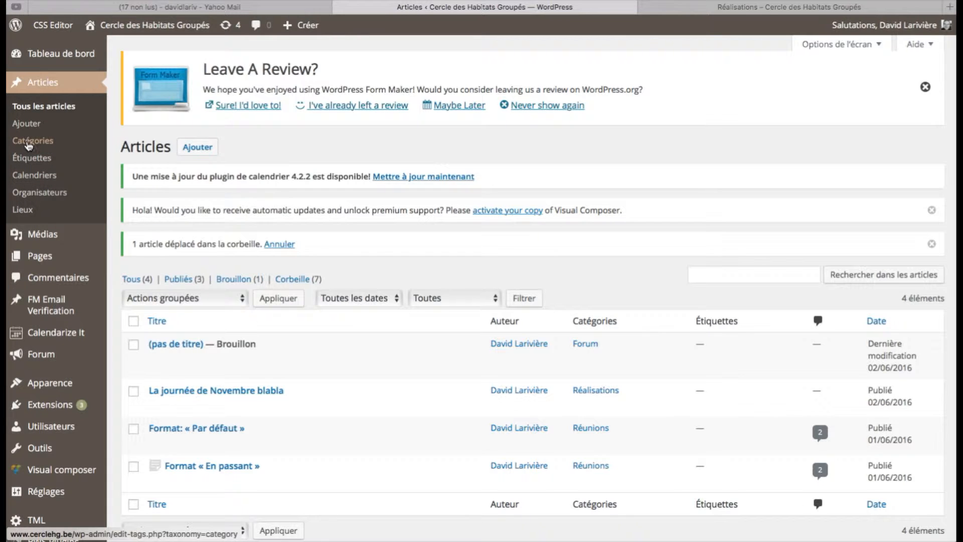
click(44, 84)
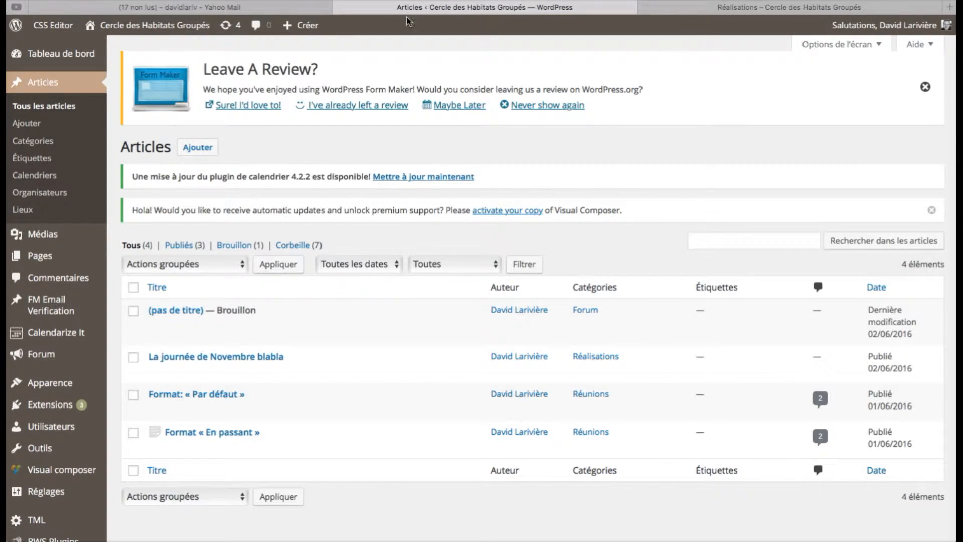
- Create a new article from the Réalisations page and title it "La journée d'avril...."
click(692, 10)
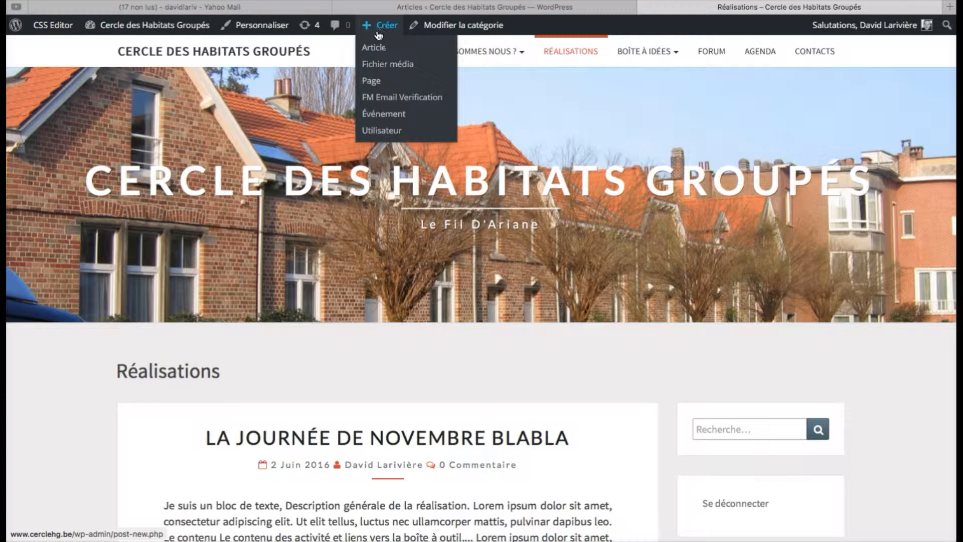
click(375, 47)
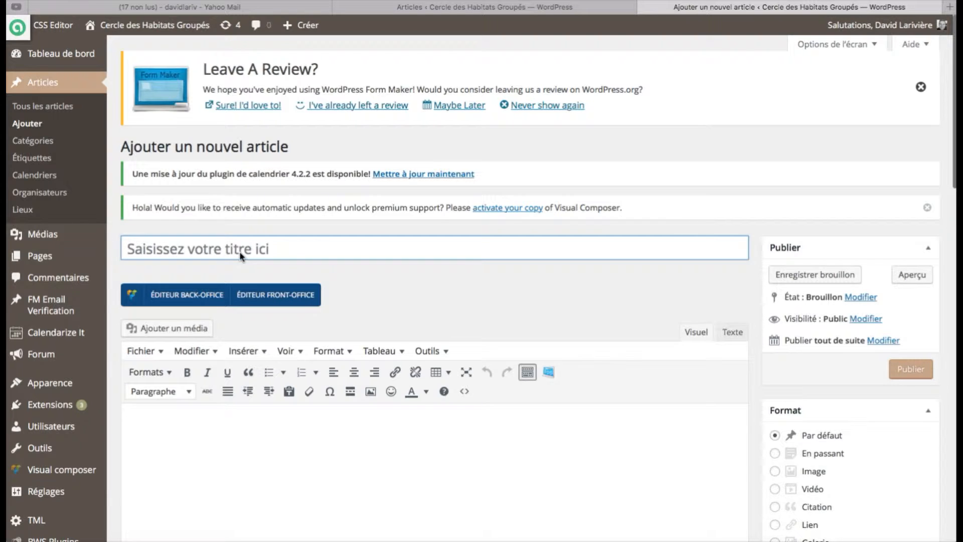
text(L)
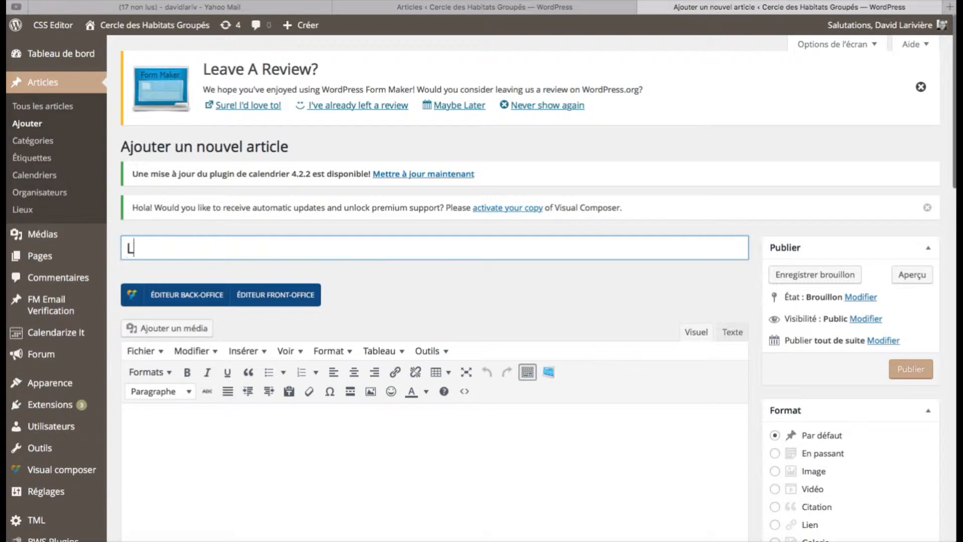
text(a journée )
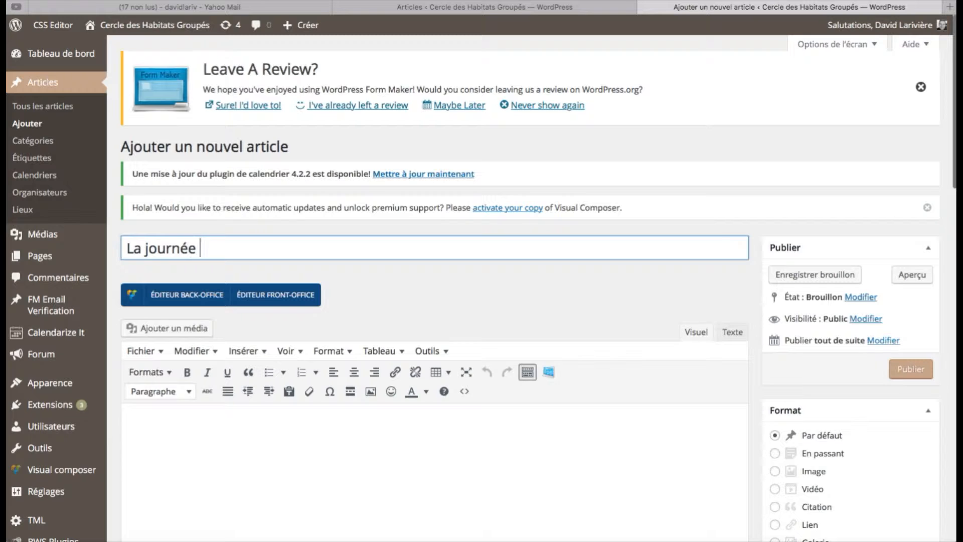
text(d'av)
scroll(352, 407, down, 3)
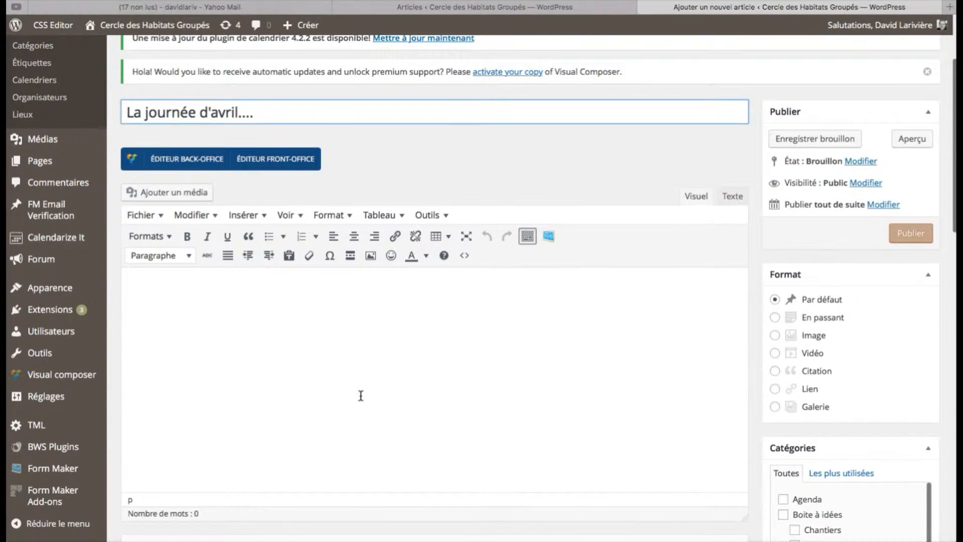
click(281, 315)
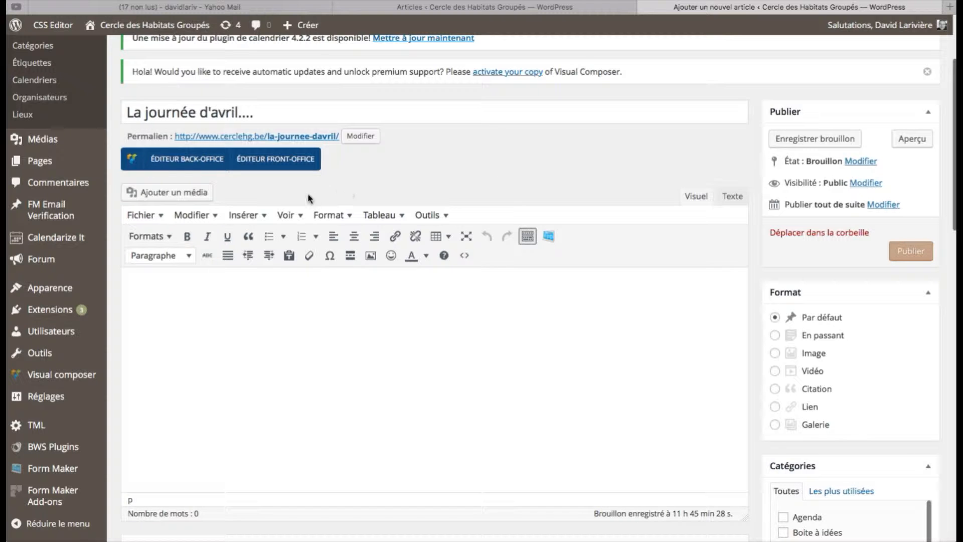
- Open the new article in the Visual Composer front-office editor
scroll(325, 209, up, 2)
scroll(413, 239, up, 1)
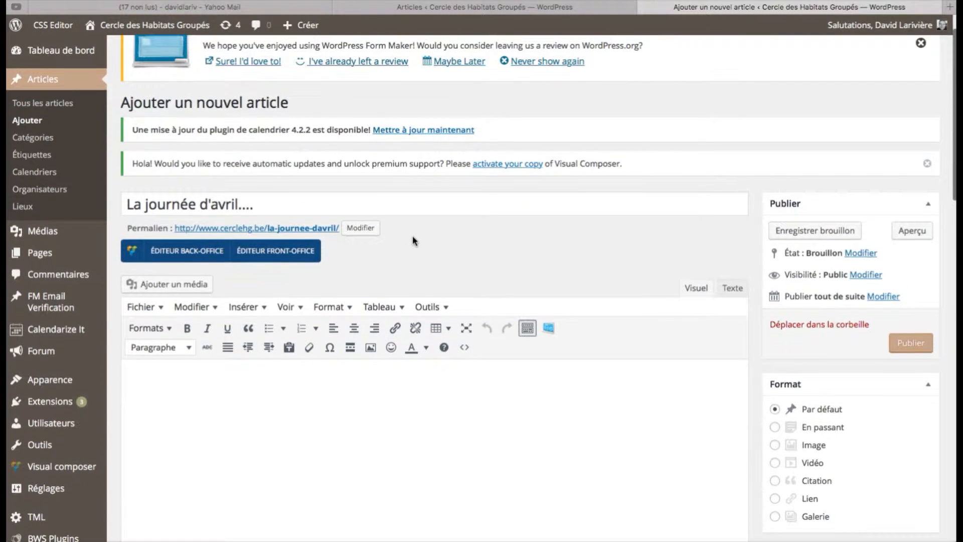
scroll(385, 256, up, 1)
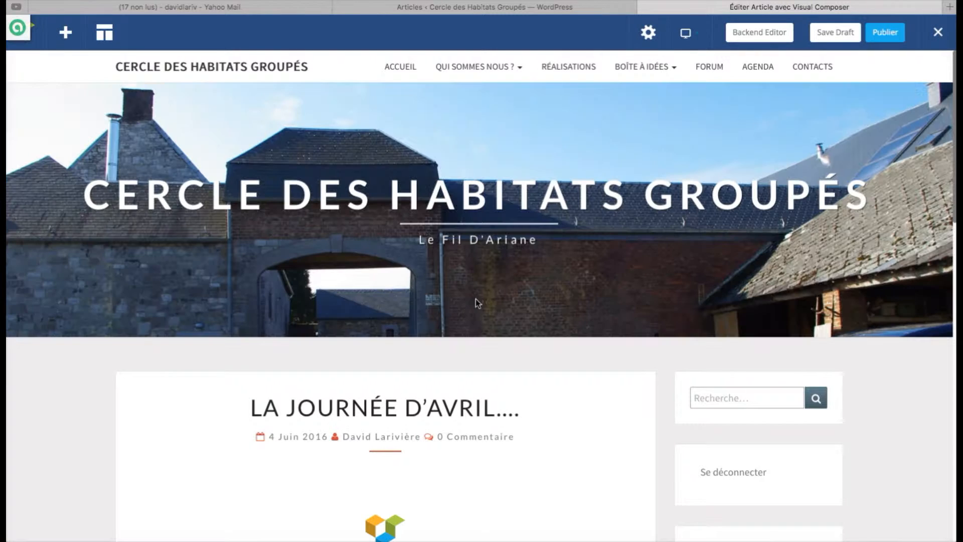
- Add the saved template "Modèle pour Réalisation" to the blank article
scroll(457, 396, down, 3)
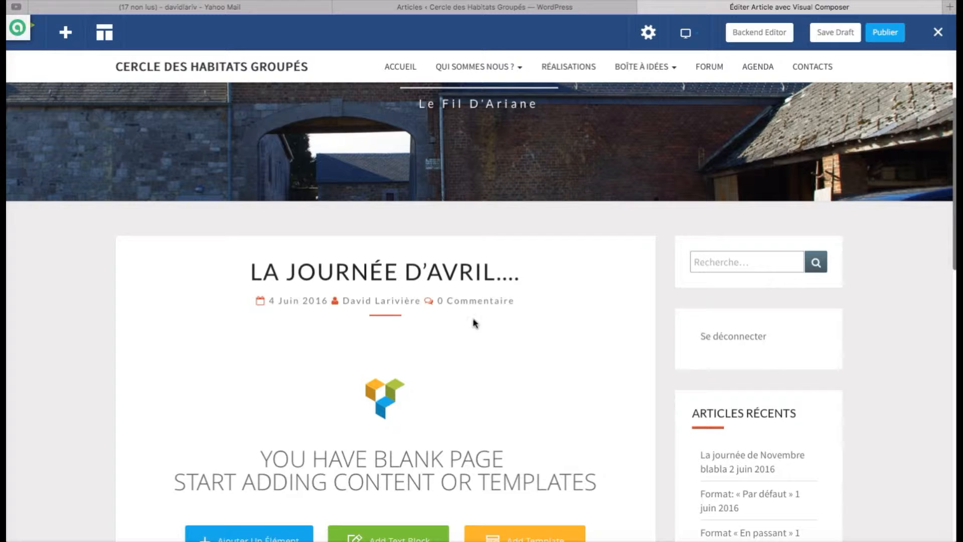
scroll(486, 334, down, 2)
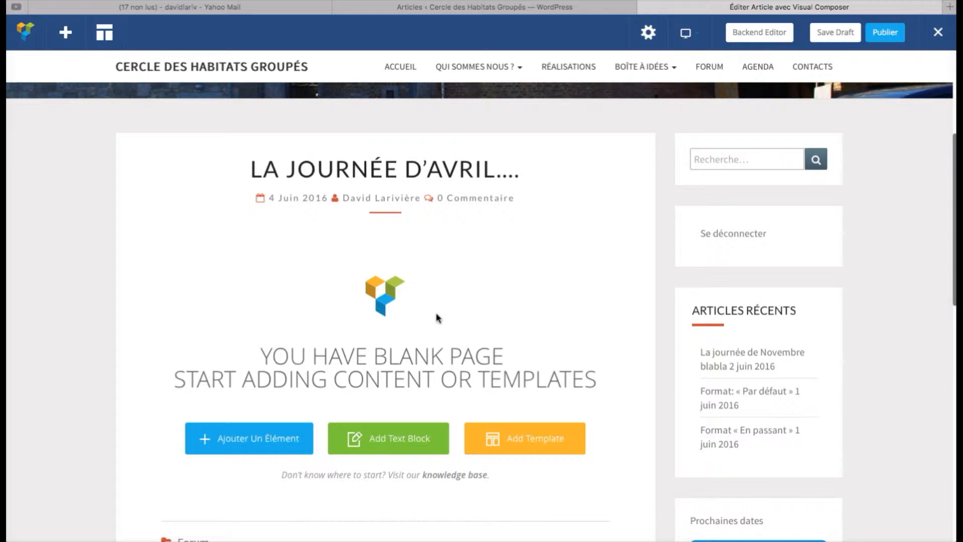
scroll(424, 280, down, 1)
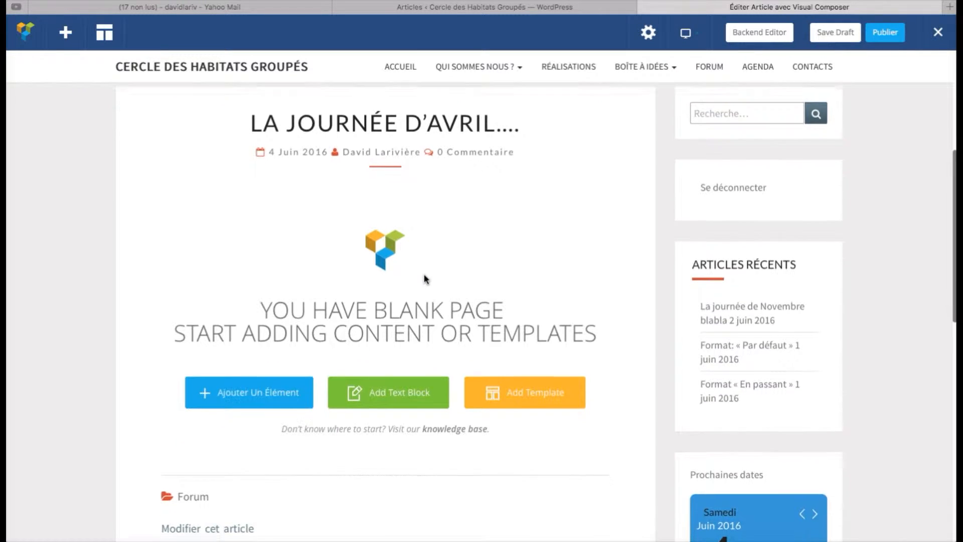
click(515, 396)
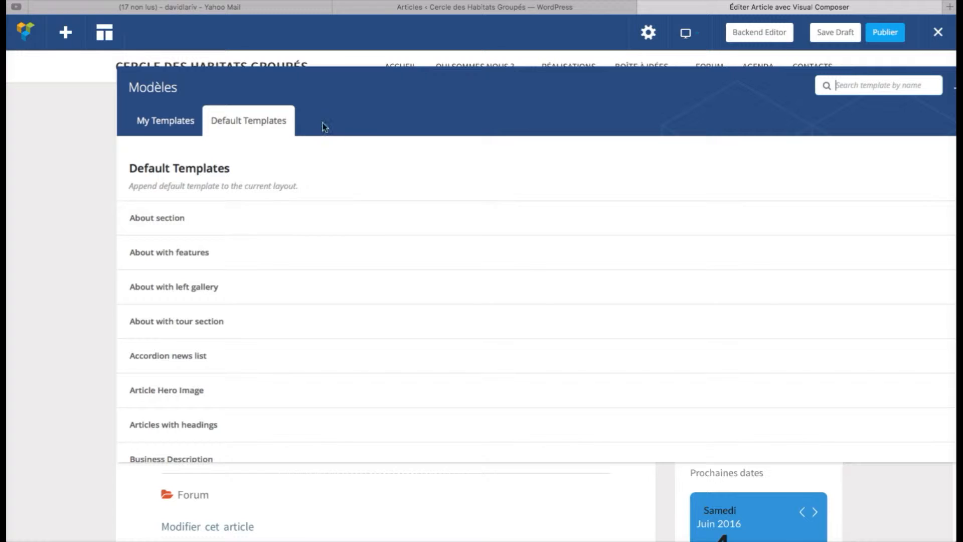
click(157, 125)
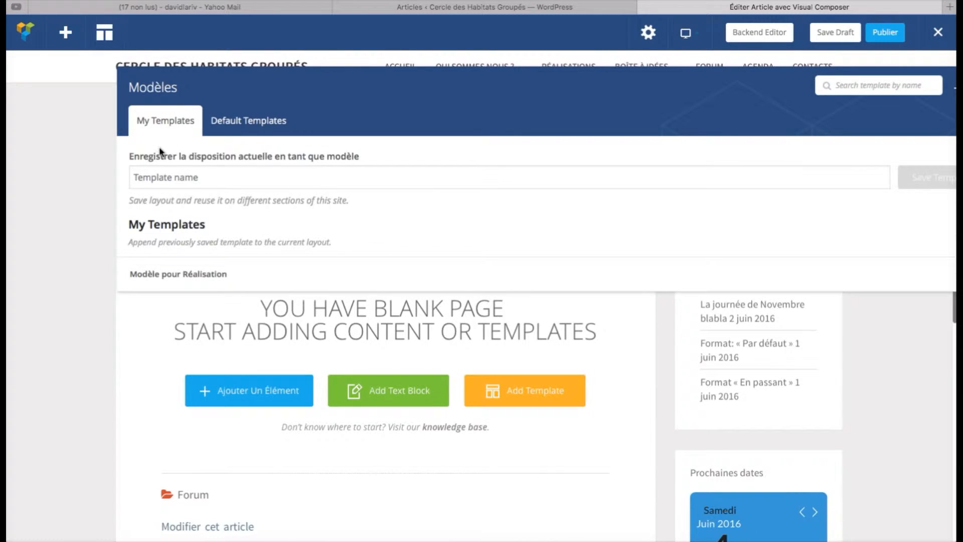
click(174, 279)
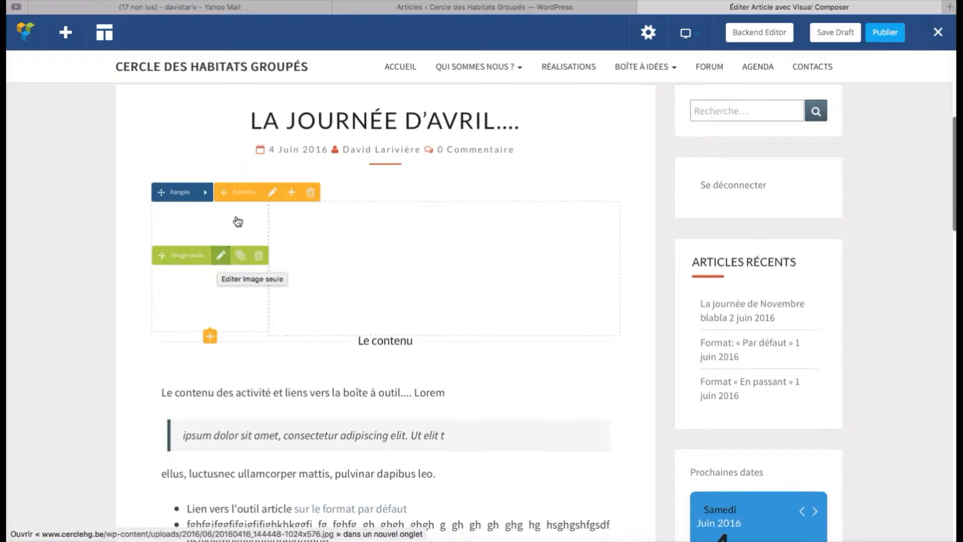
- Examine the column layout options of the article's first row, and close them without changes
click(259, 256)
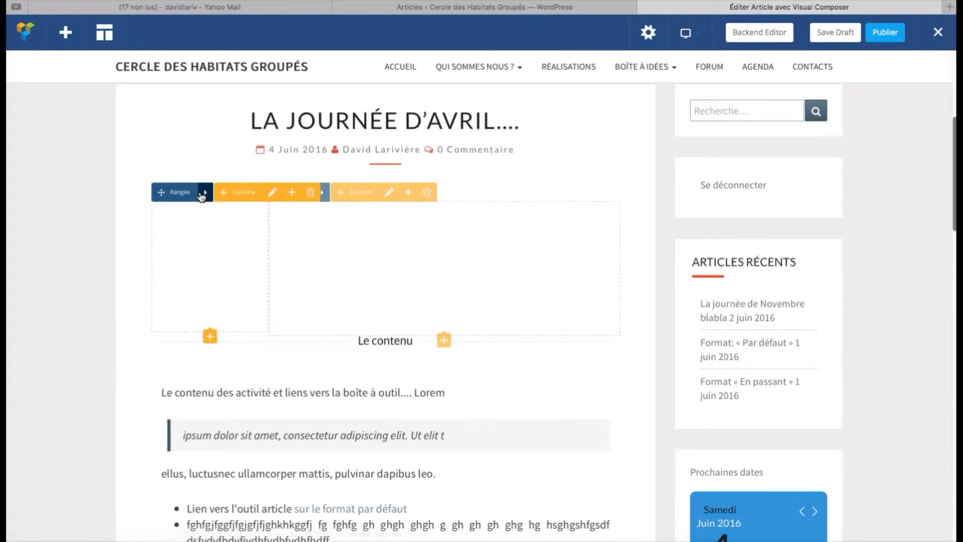
mouse_move(205, 196)
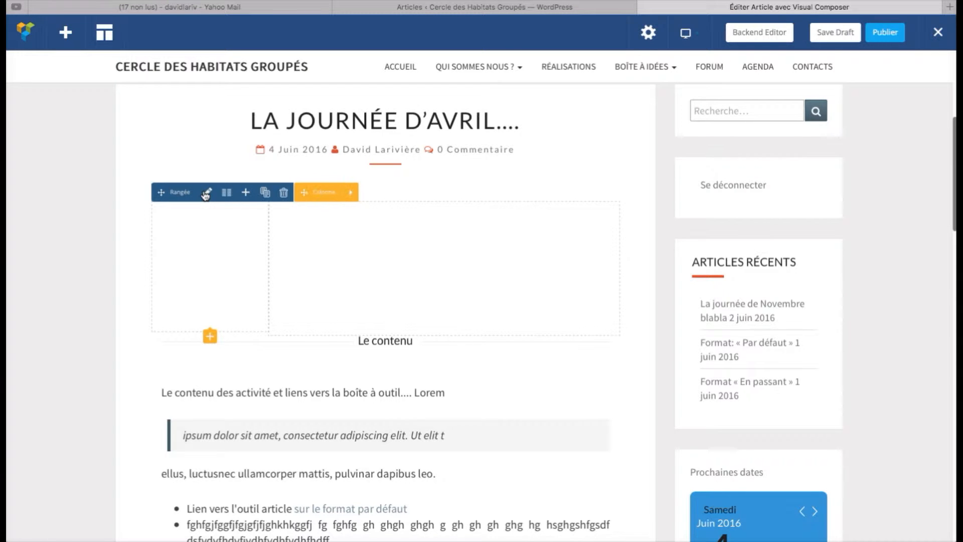
click(227, 194)
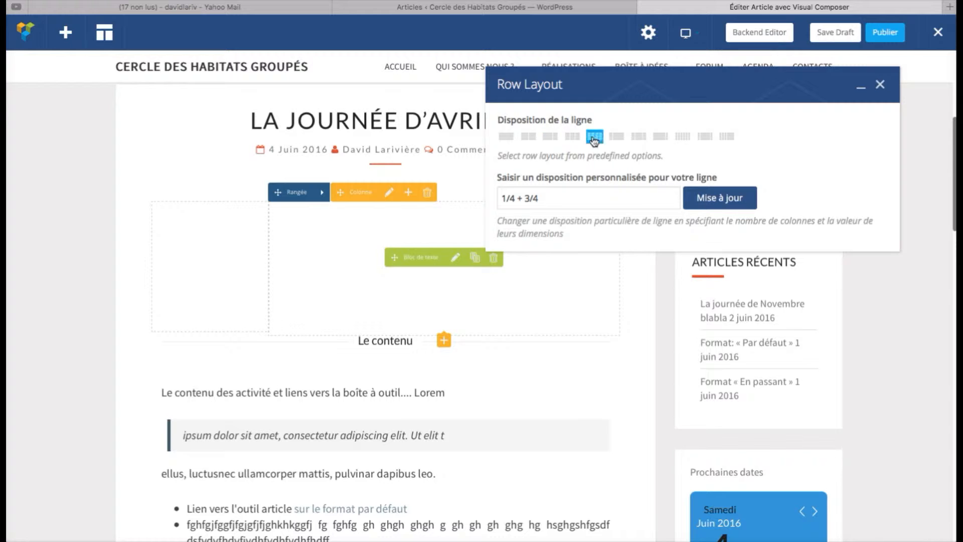
click(880, 84)
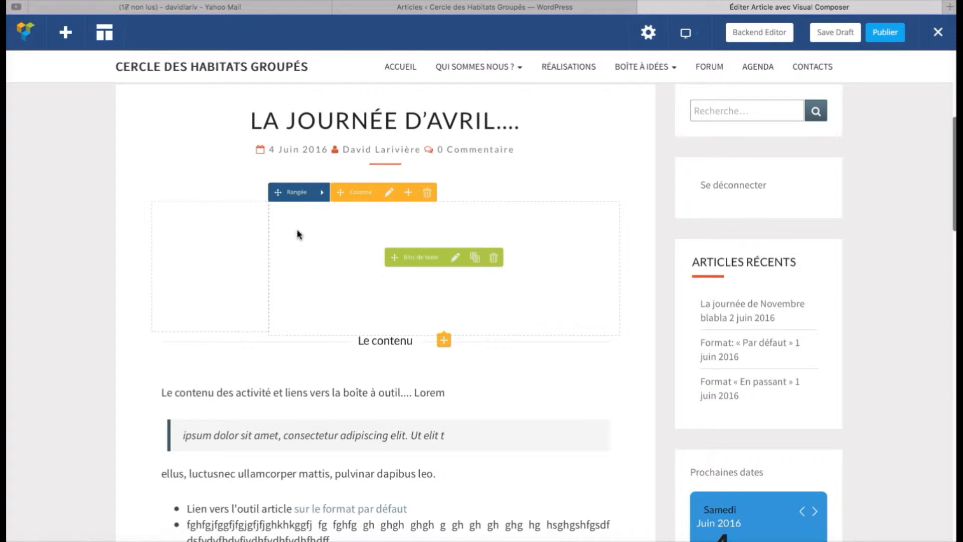
- Edit the single image element in the first row and upload 20160531_200010.jpg from the Téléchargements folder as its replacement
click(220, 257)
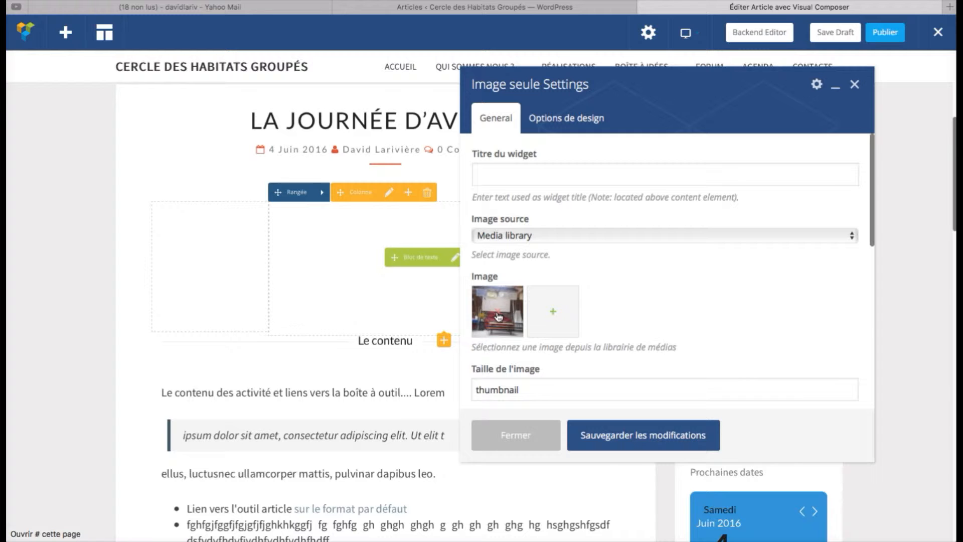
click(552, 311)
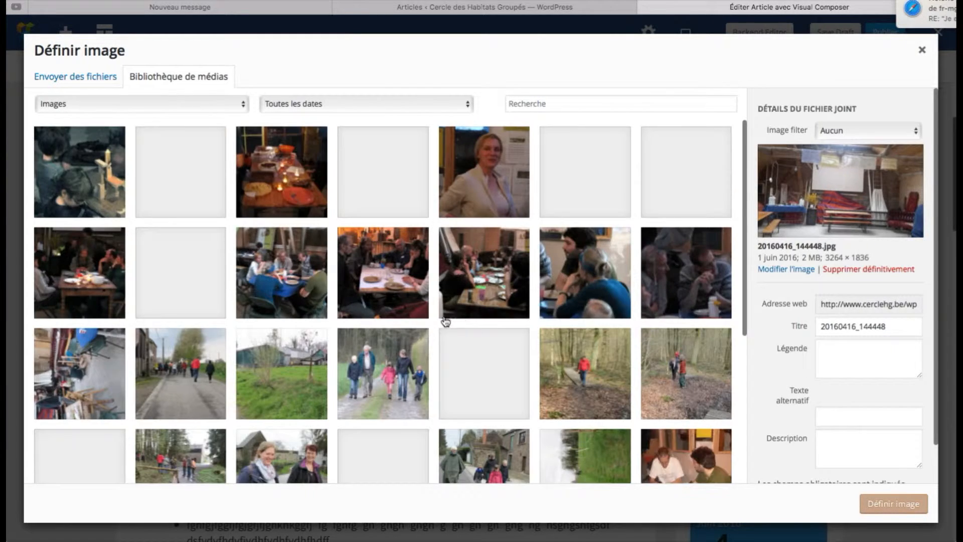
scroll(230, 222, down, 3)
scroll(230, 222, down, 15)
scroll(231, 223, up, 12)
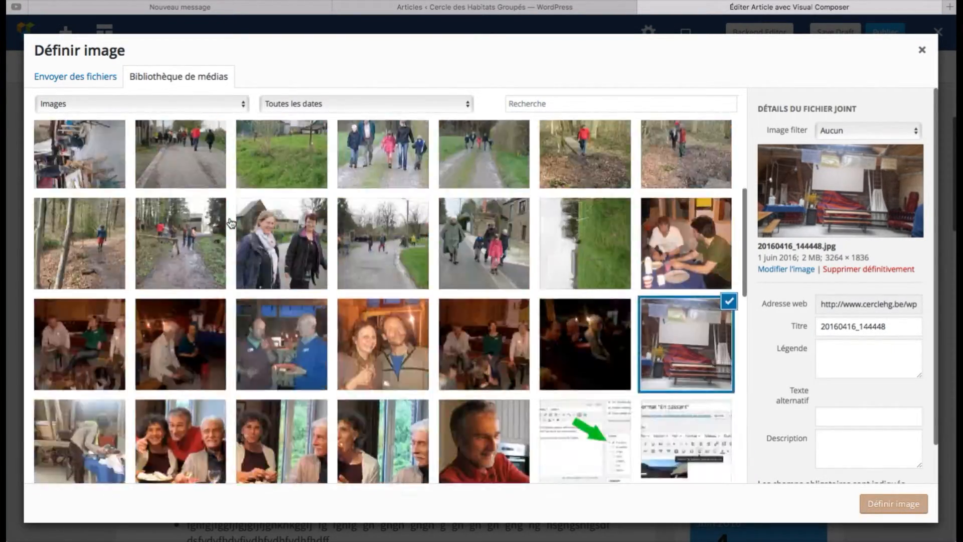
scroll(231, 222, up, 5)
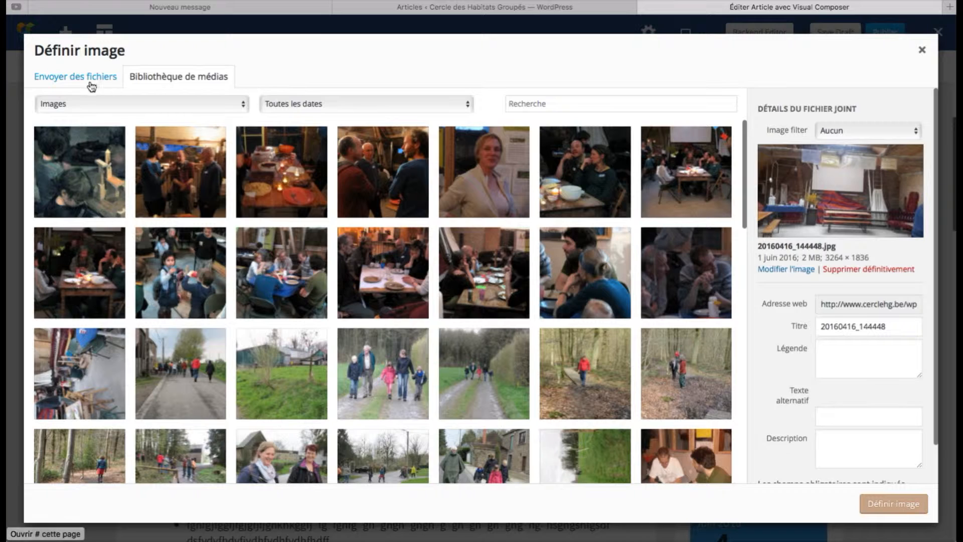
click(87, 82)
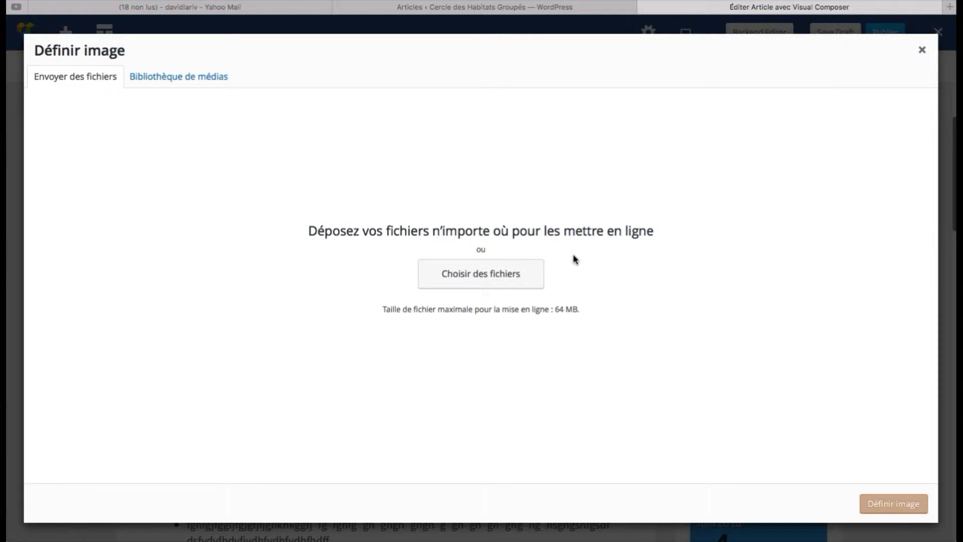
click(482, 273)
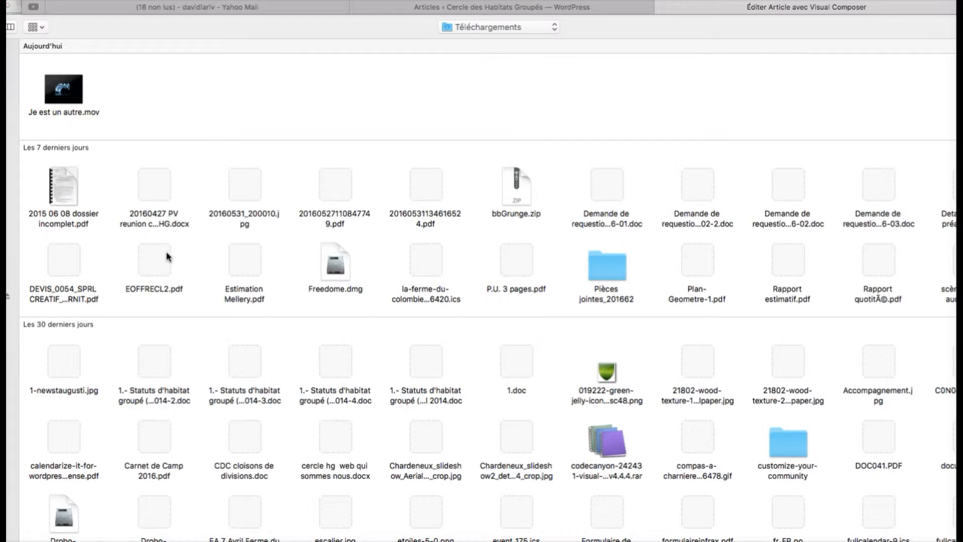
click(243, 199)
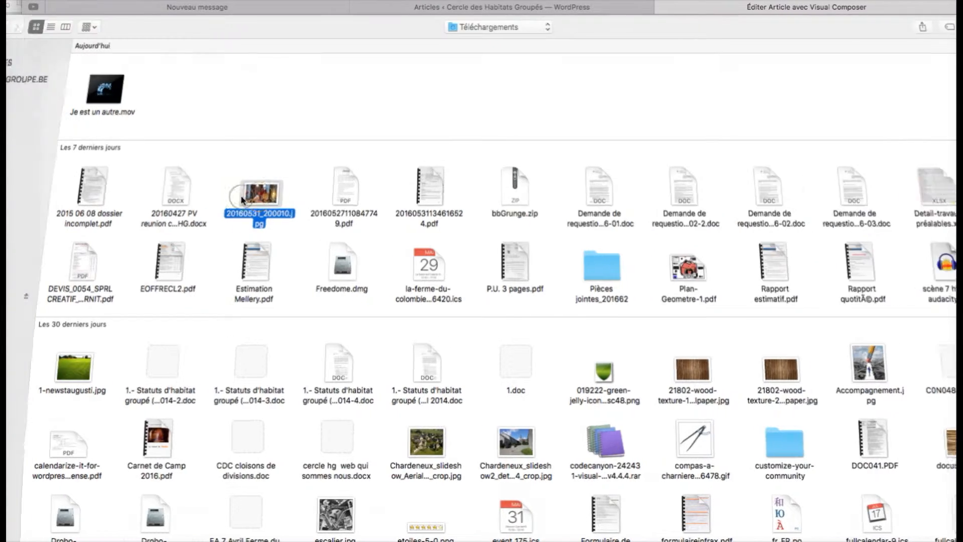
double_click(242, 200)
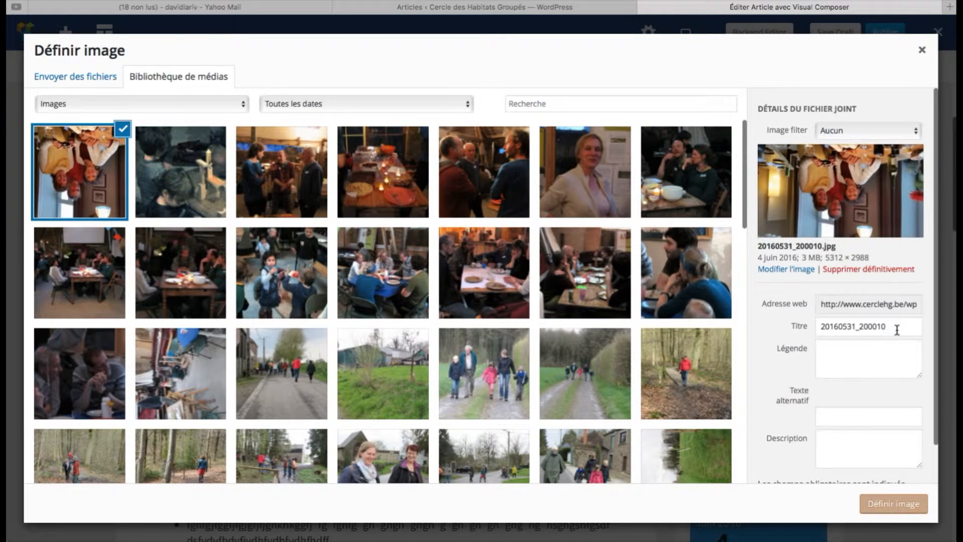
- Open the uploaded photo for image editing, rotate it 180° so it is upright, and save the image
drag(895, 326, 806, 327)
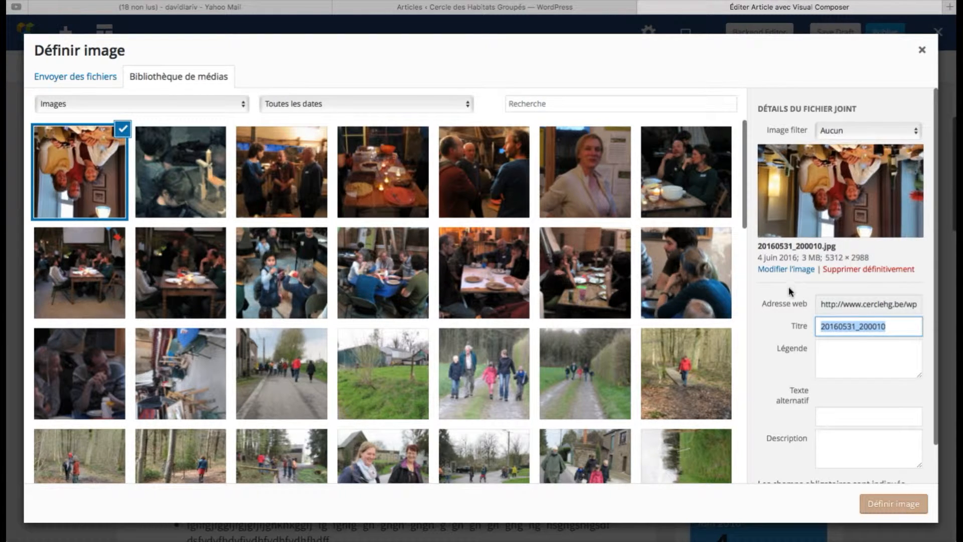
click(768, 271)
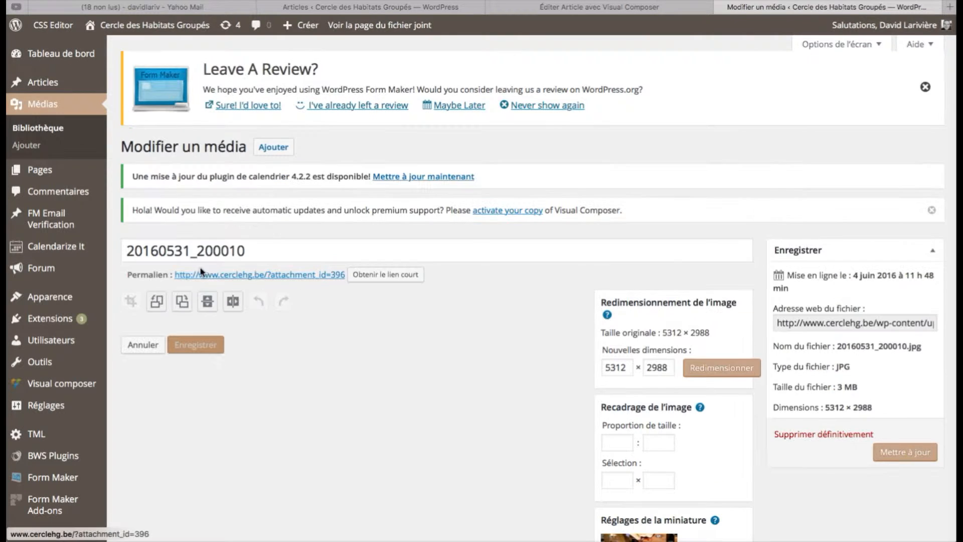
click(158, 304)
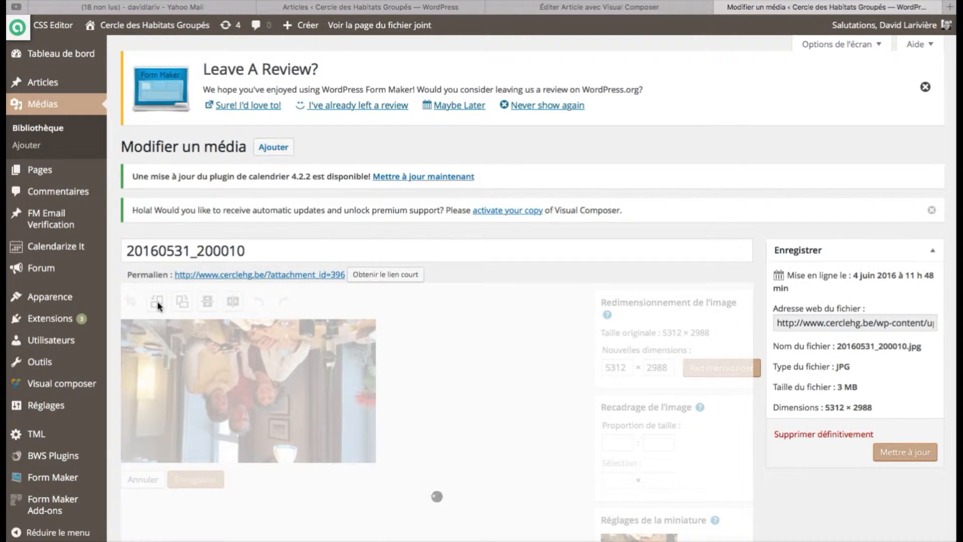
click(158, 305)
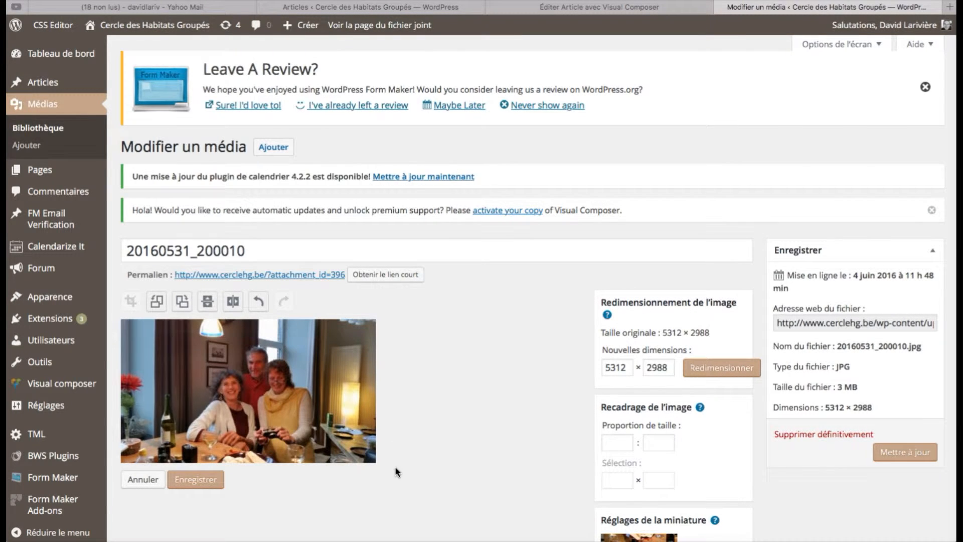
click(200, 481)
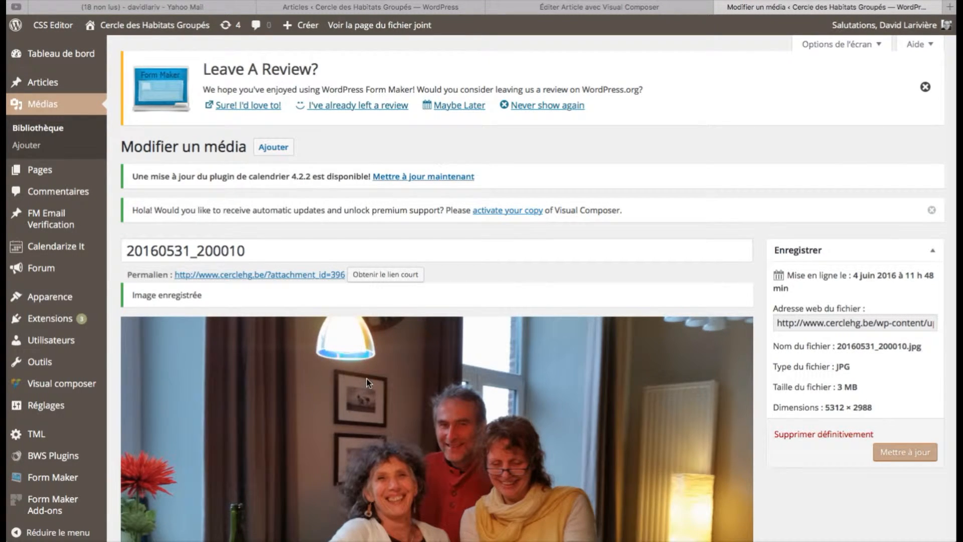
- Review the rotated photo with its caption and description fields, and look over its attachment page on the site
scroll(366, 384, down, 6)
scroll(368, 382, up, 4)
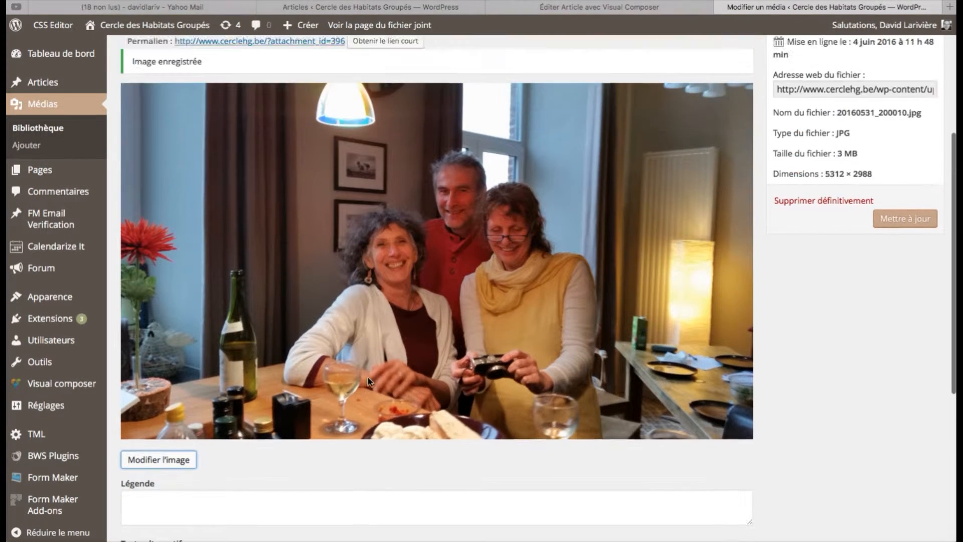
scroll(727, 343, down, 2)
scroll(725, 338, up, 2)
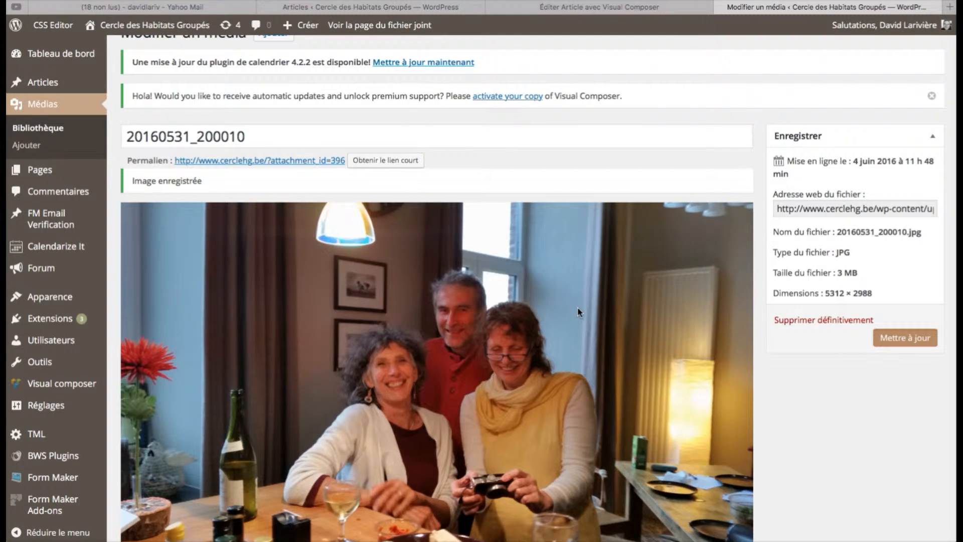
scroll(578, 296, down, 4)
scroll(578, 296, down, 7)
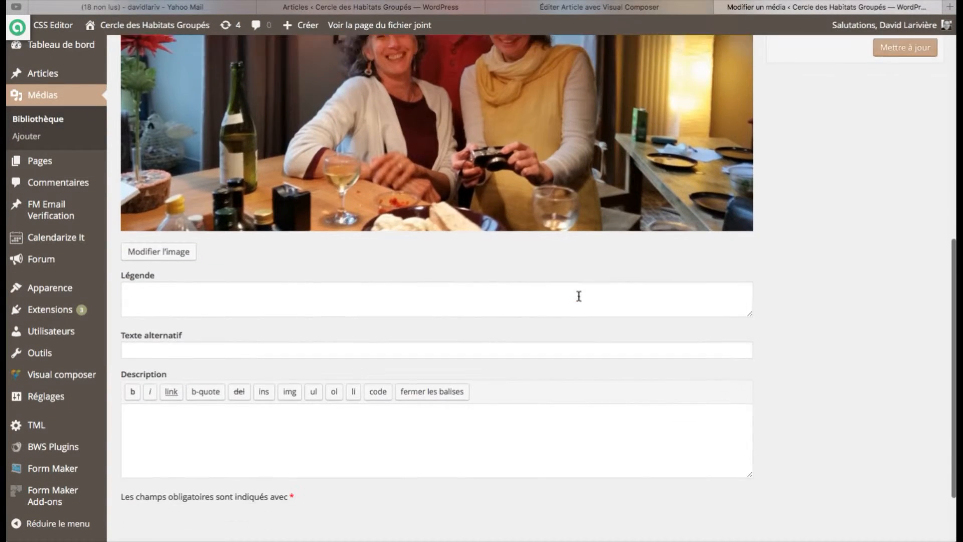
scroll(578, 296, up, 9)
scroll(578, 296, up, 3)
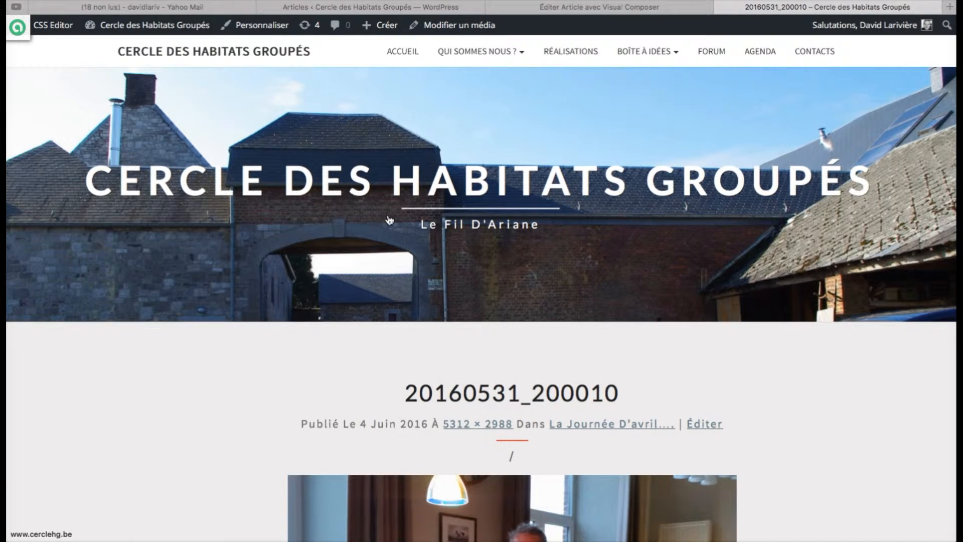
scroll(389, 219, down, 5)
scroll(389, 219, down, 2)
scroll(389, 220, up, 7)
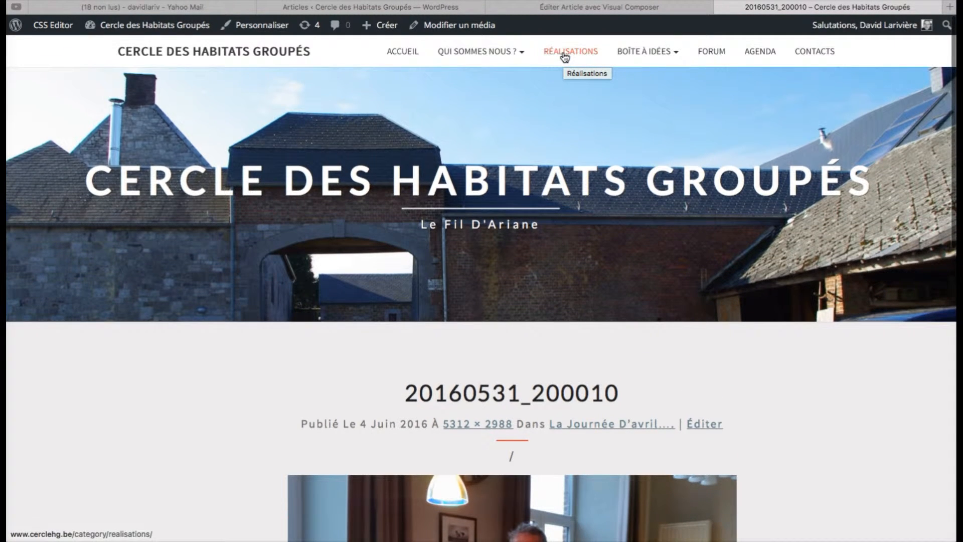
- Return to the article editor, set 20160531_200010.jpg as the element's image, and save and close the image settings
click(571, 11)
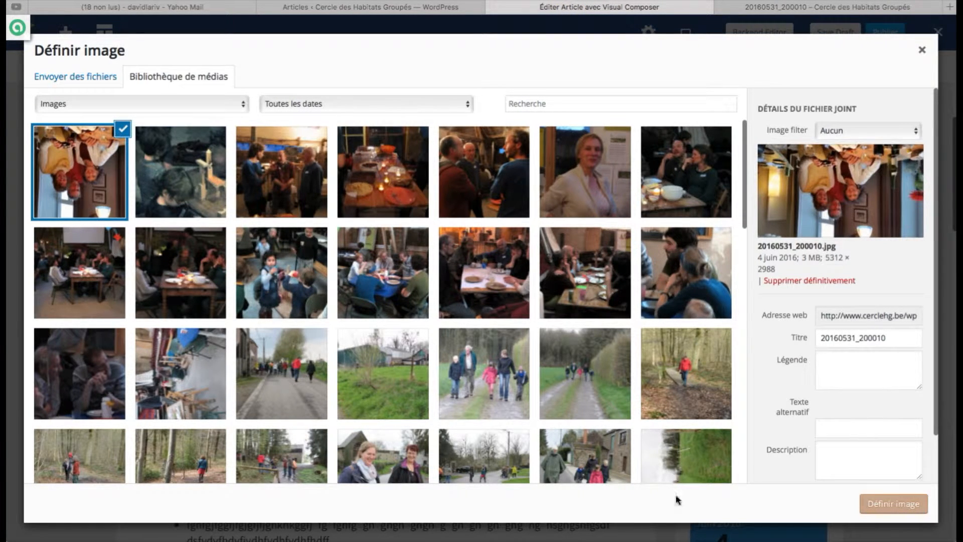
scroll(677, 481, down, 3)
scroll(402, 301, up, 3)
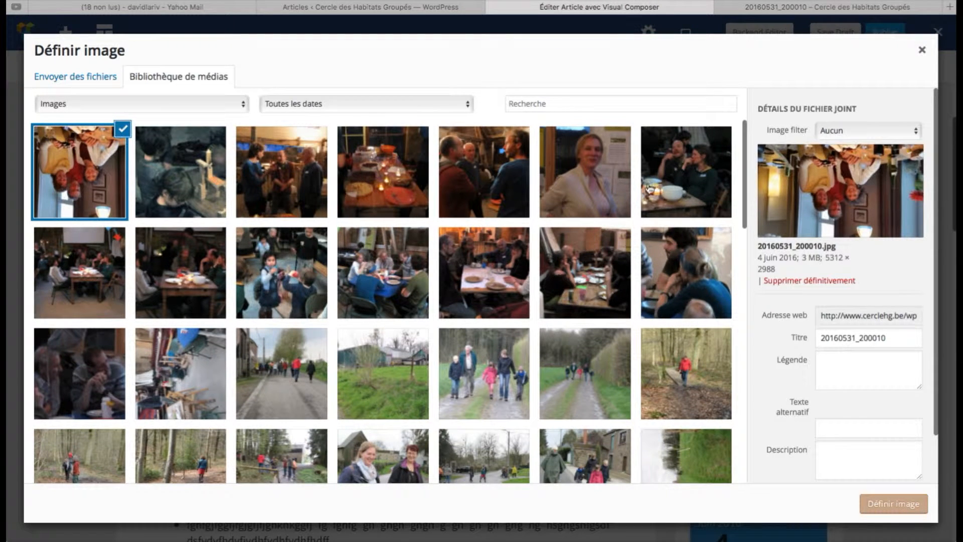
click(893, 503)
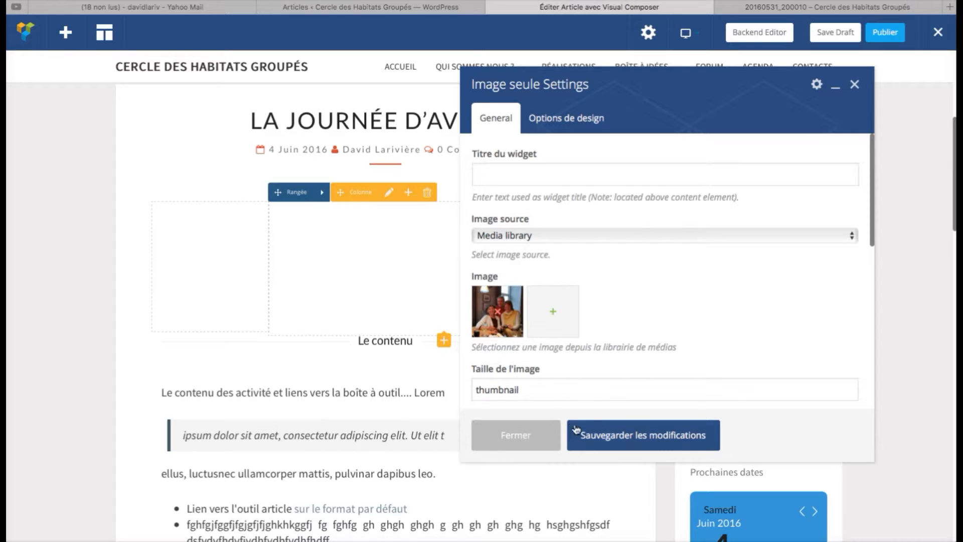
click(613, 436)
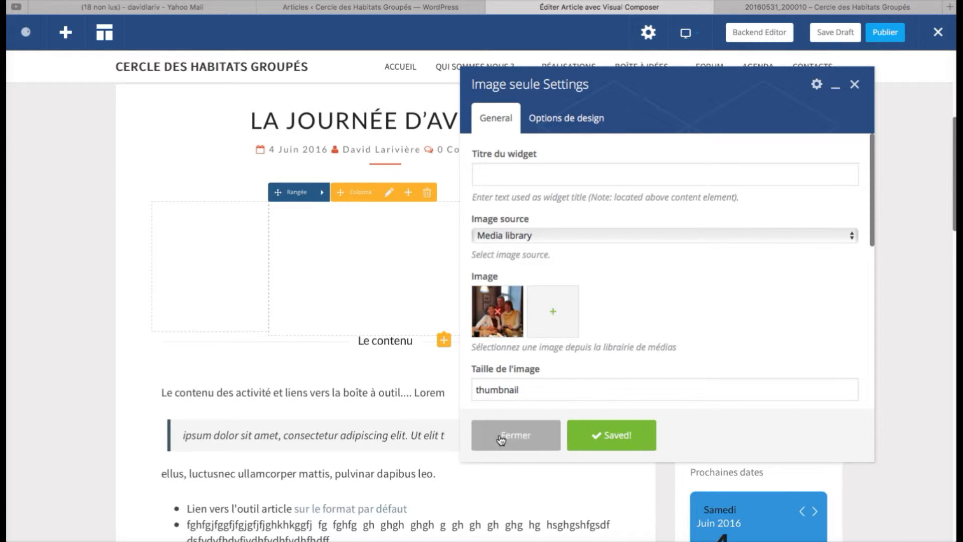
click(855, 85)
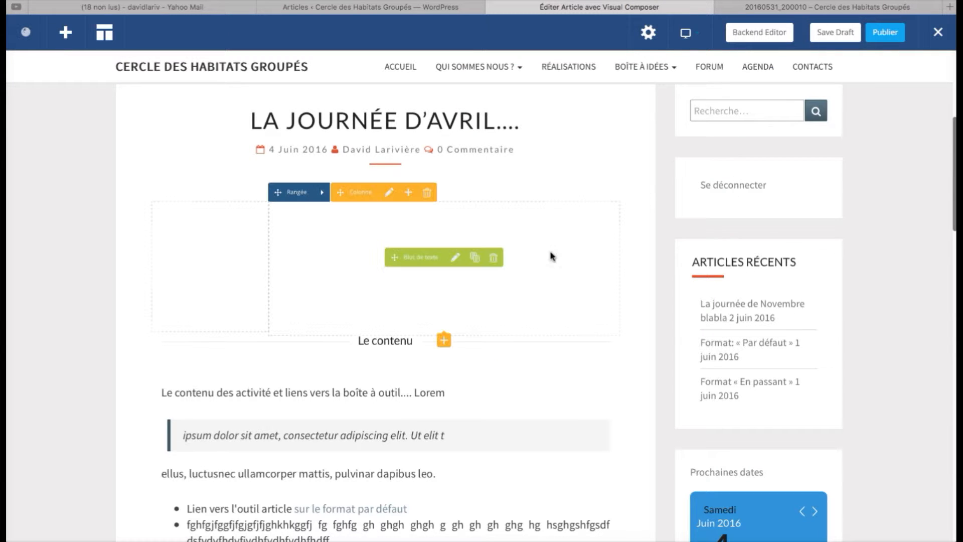
- Replace the Lorem ipsum paragraph in the first row's text block with "blabla...", and save and close the text block settings
click(455, 259)
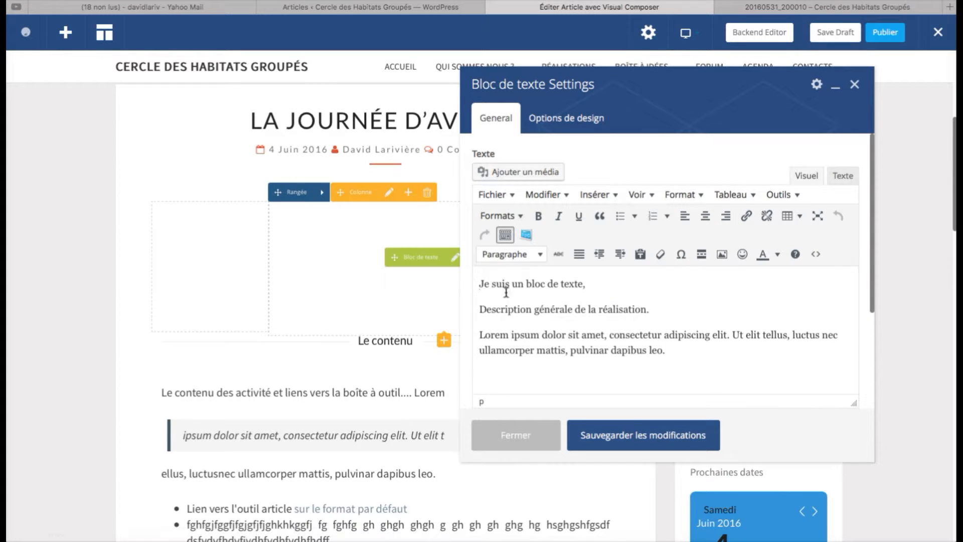
drag(657, 350, 449, 334)
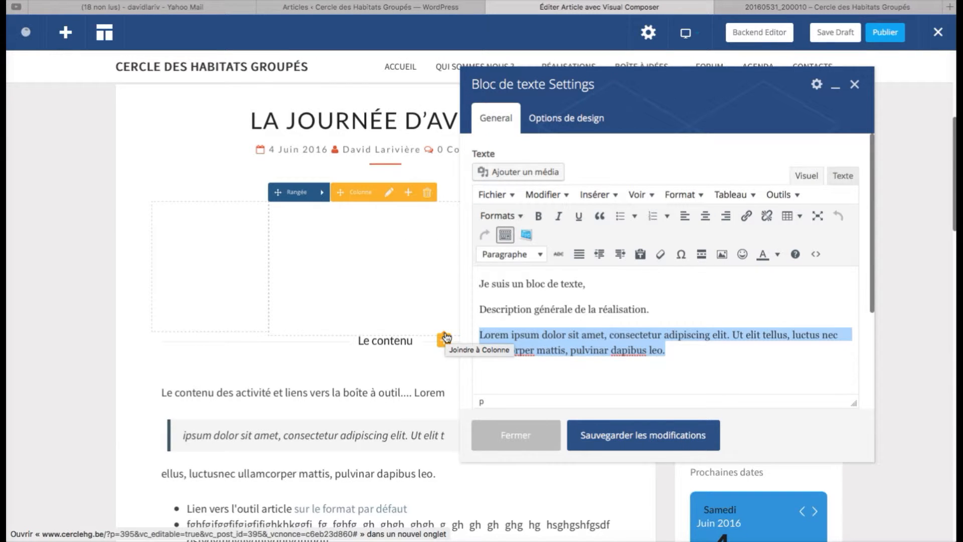
text(blabla...)
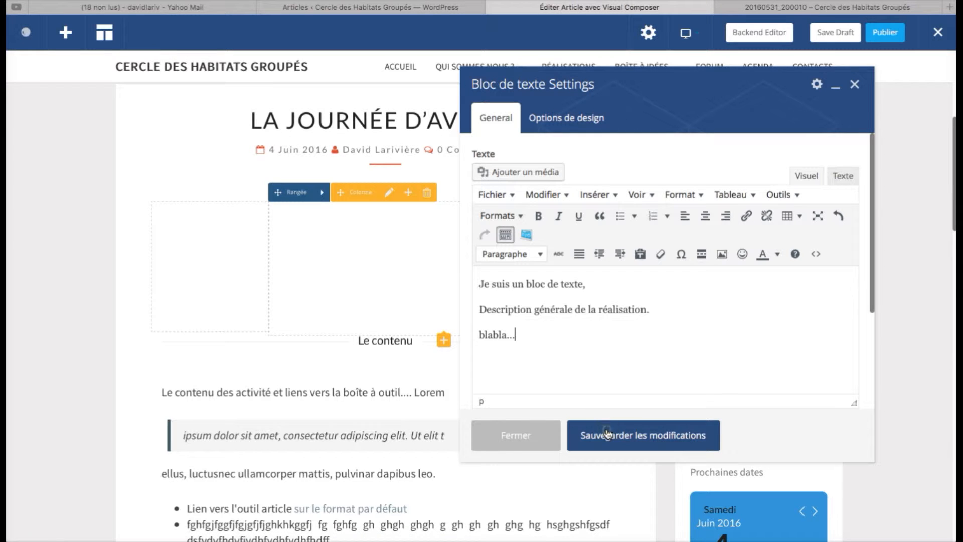
click(607, 432)
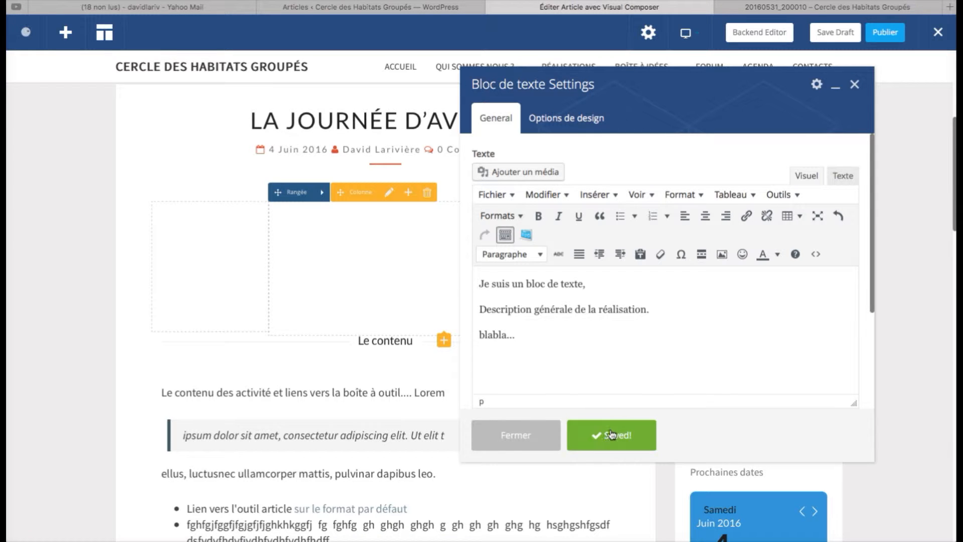
click(854, 86)
- Edit the text block under "Le contenu" and open the advanced link options of "sur le format par défaut"
scroll(397, 282, down, 5)
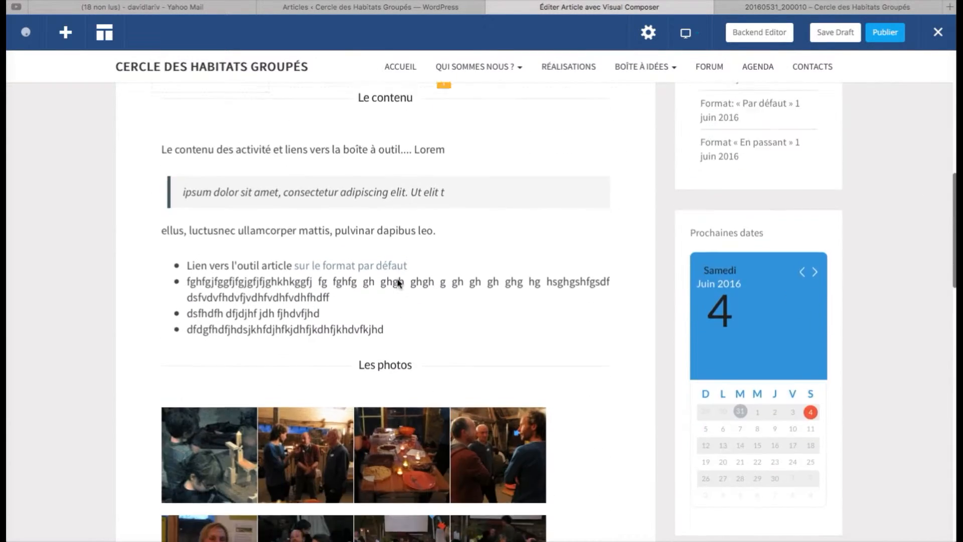
scroll(396, 279, down, 1)
scroll(396, 280, up, 2)
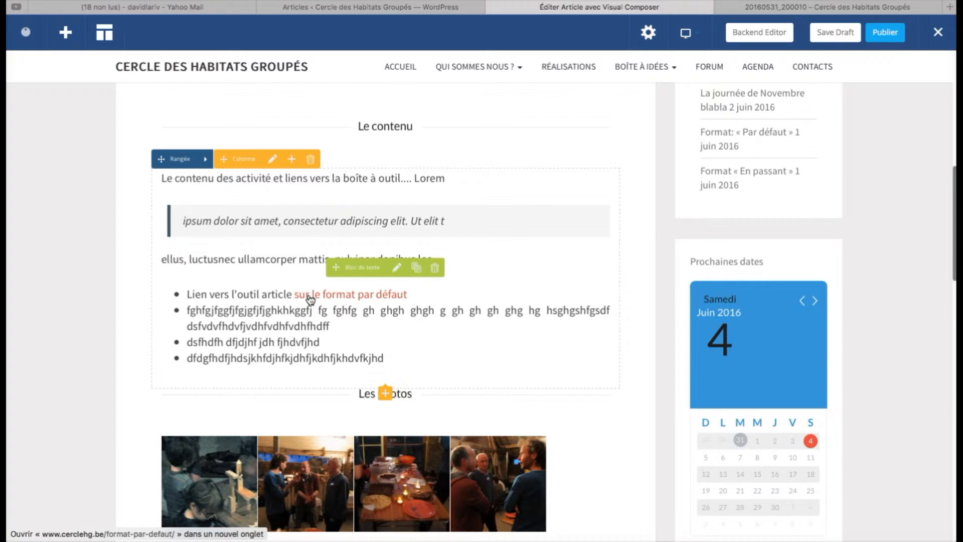
click(396, 267)
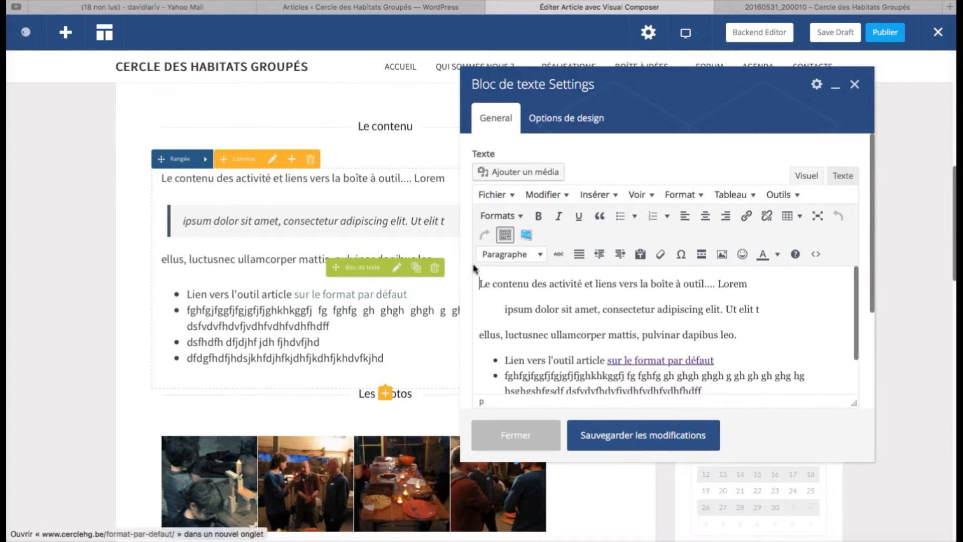
click(663, 361)
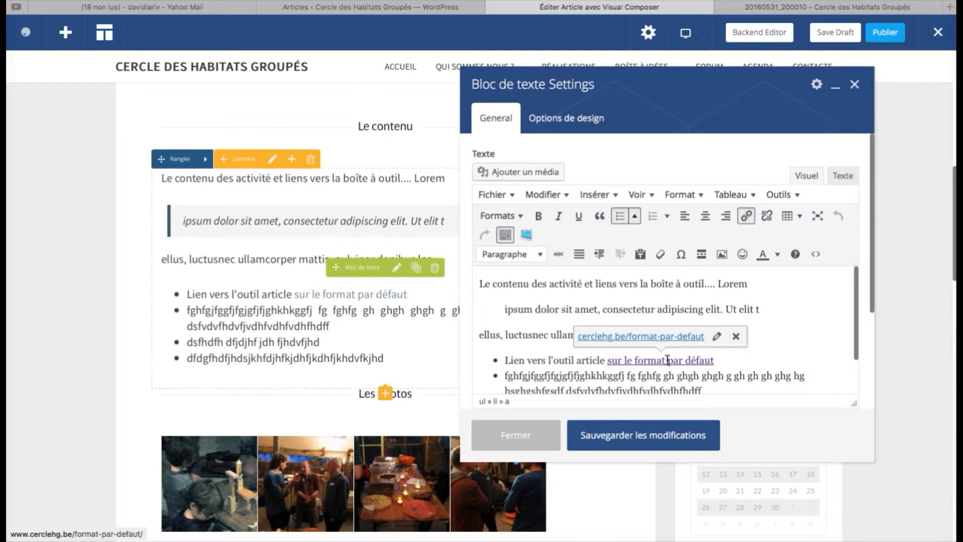
click(716, 337)
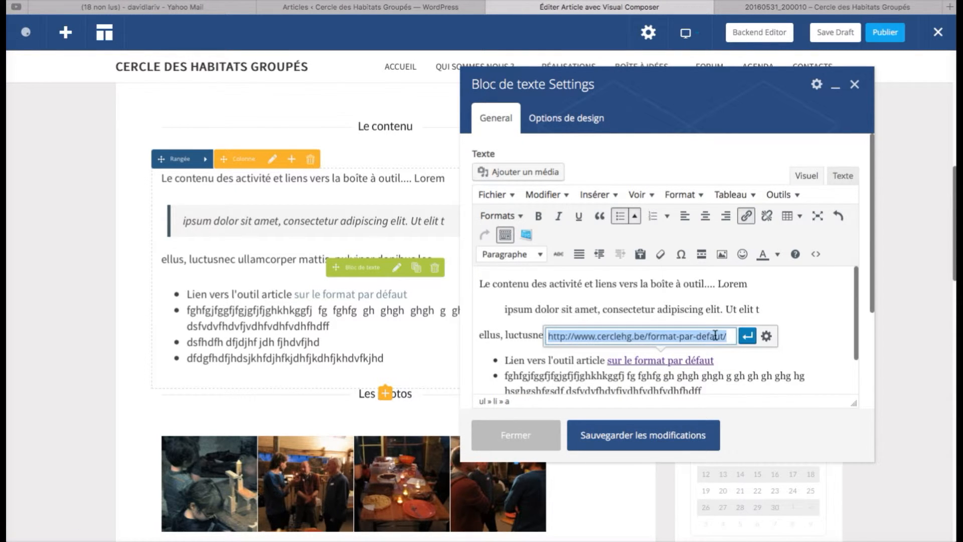
click(766, 337)
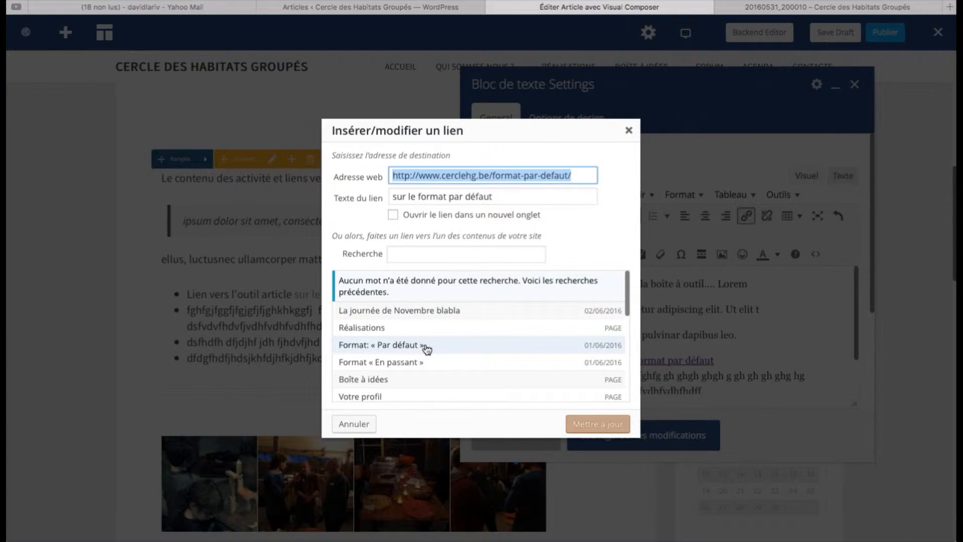
- Browse the site's existing contents, choose Format: « Par défaut » as the link's destination, and update the link
scroll(447, 359, down, 3)
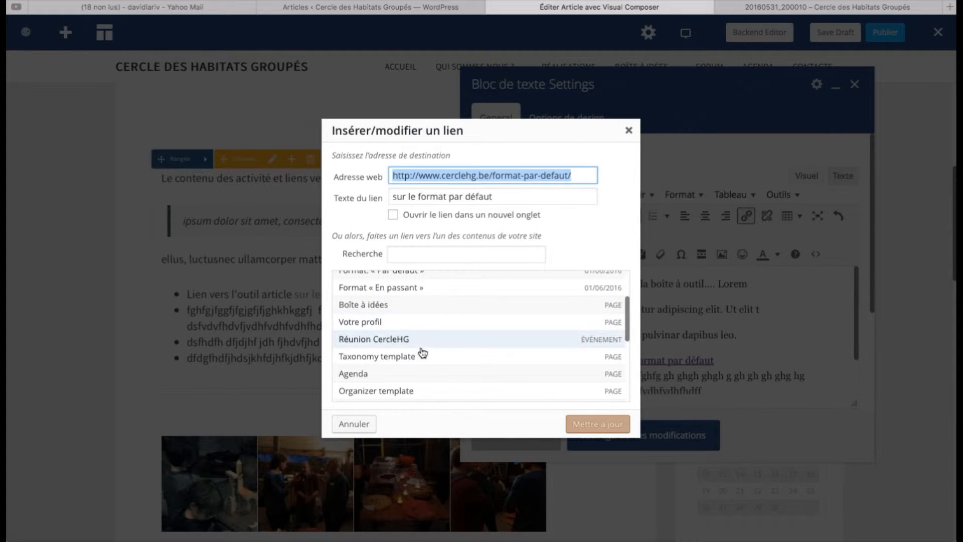
scroll(423, 356, down, 5)
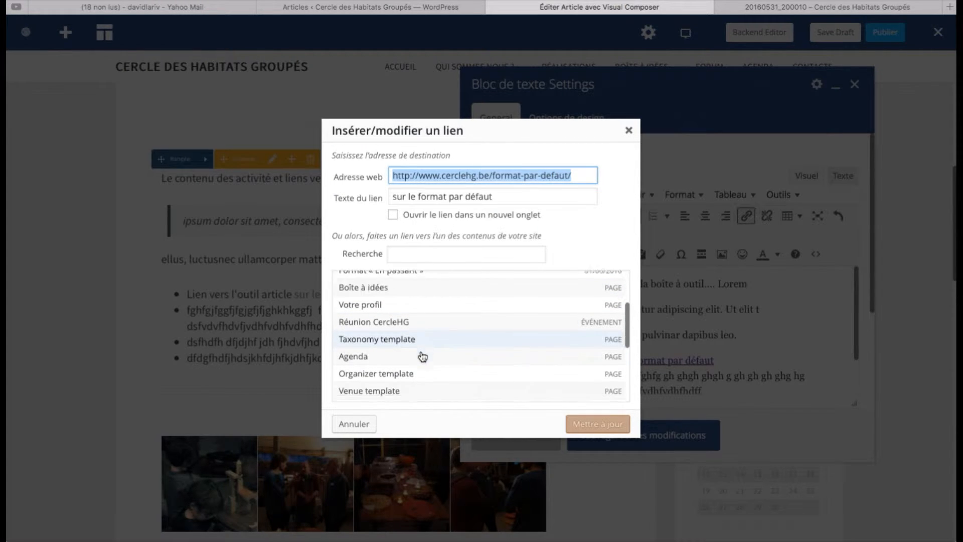
scroll(424, 320, down, 2)
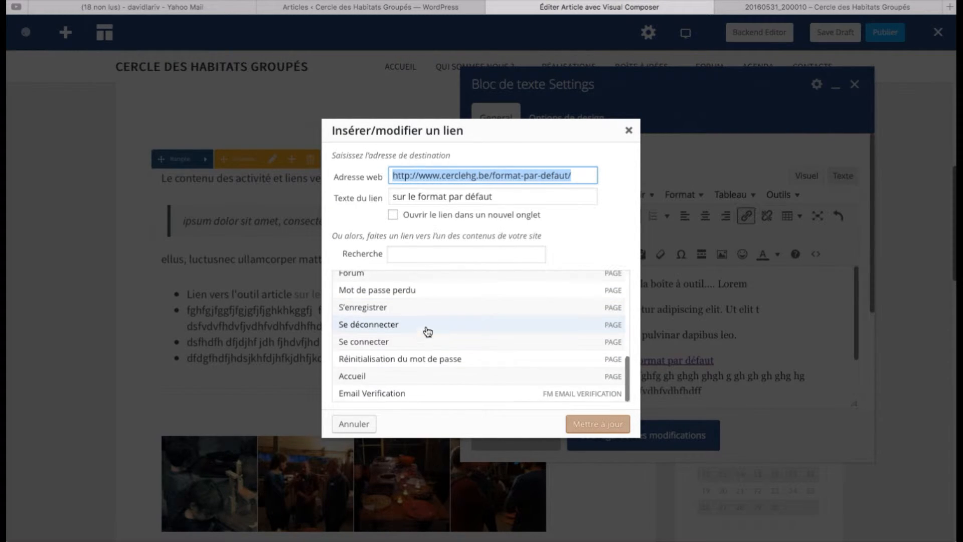
scroll(428, 326, up, 8)
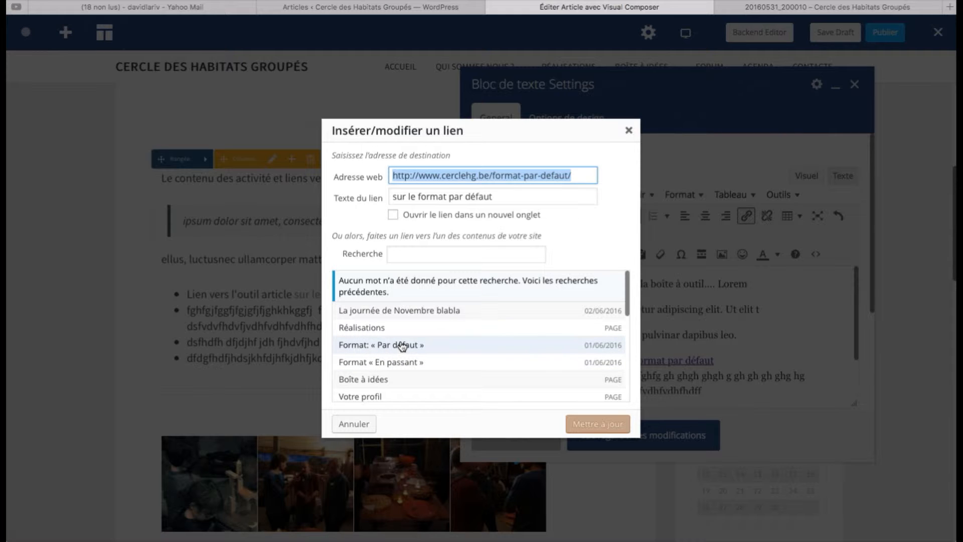
click(470, 349)
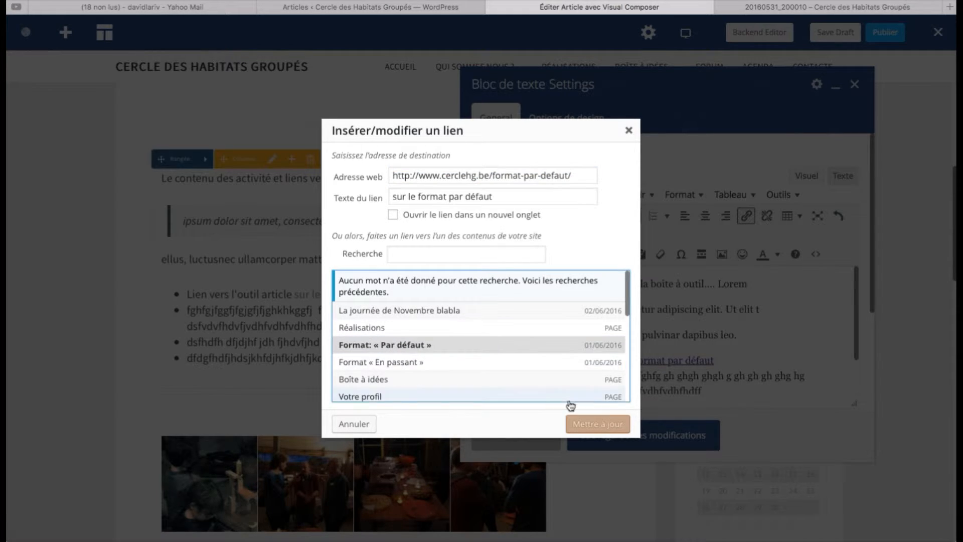
click(601, 425)
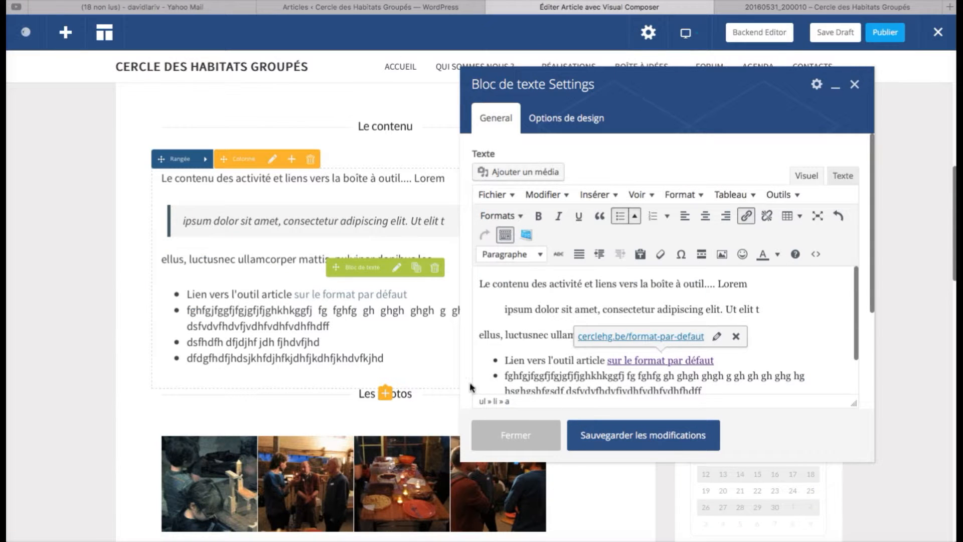
- Save the changes to the "Le contenu" text block and close its settings
click(798, 348)
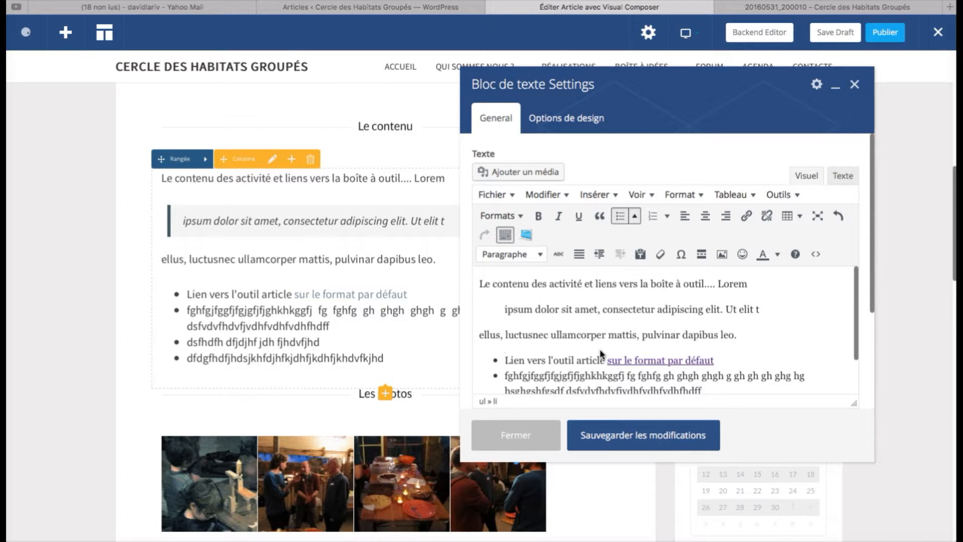
click(635, 437)
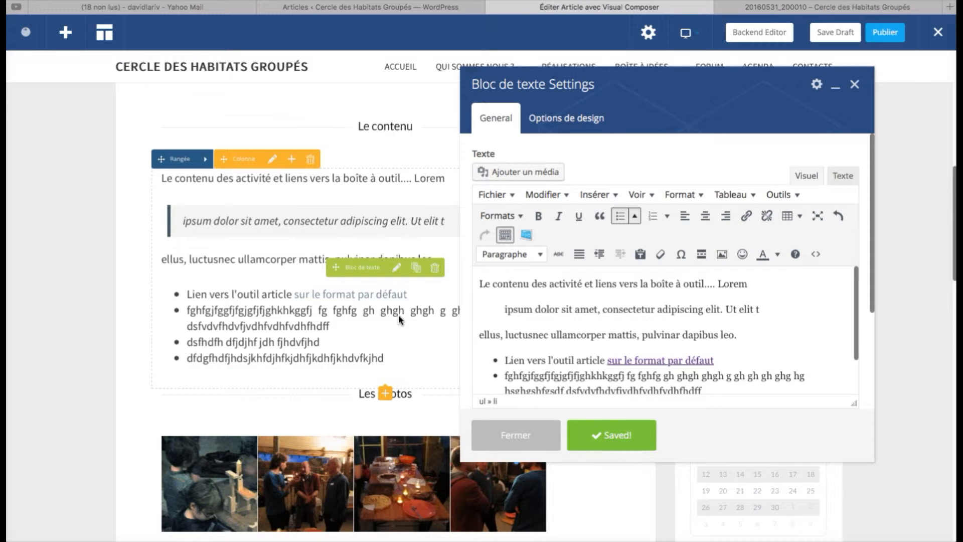
click(854, 84)
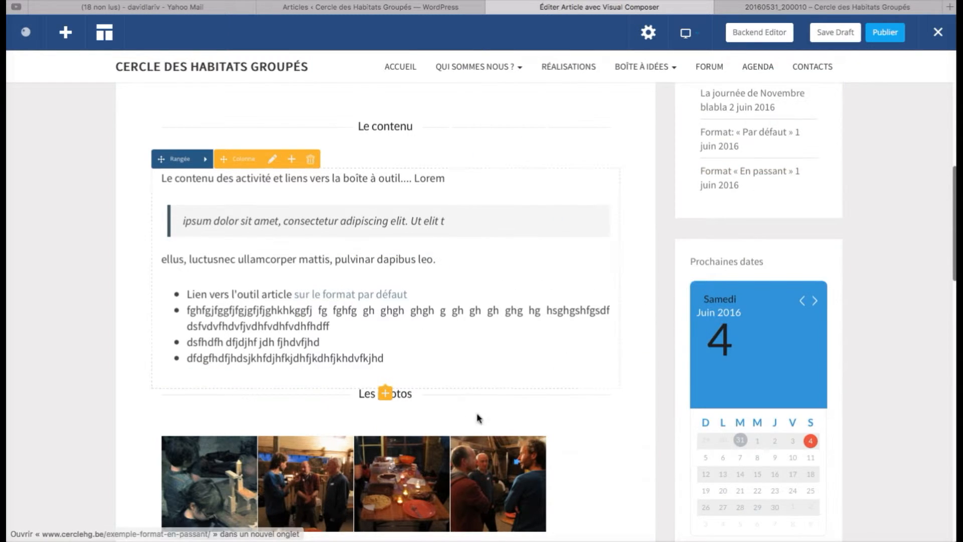
- Open the settings of the image gallery under "Les photos" and go to its selected images
scroll(477, 418, down, 4)
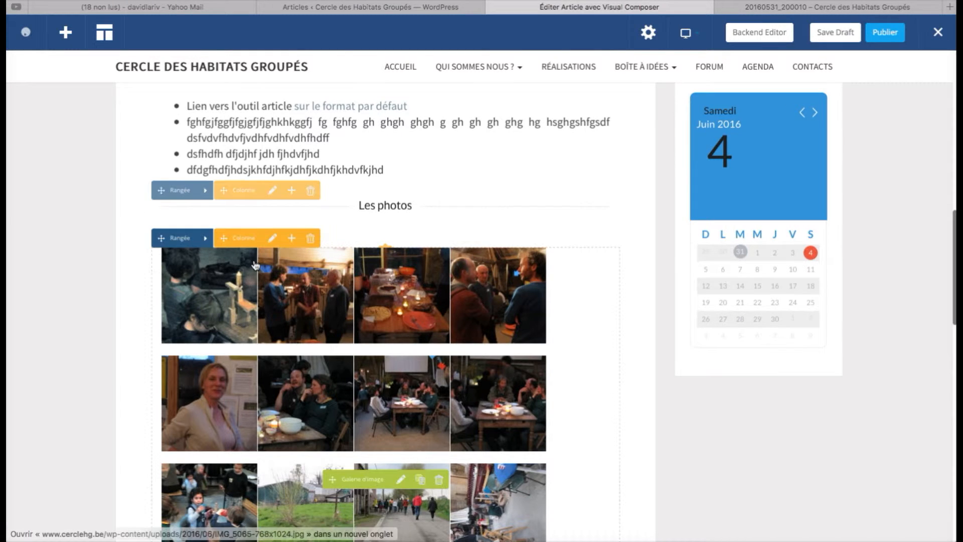
click(271, 239)
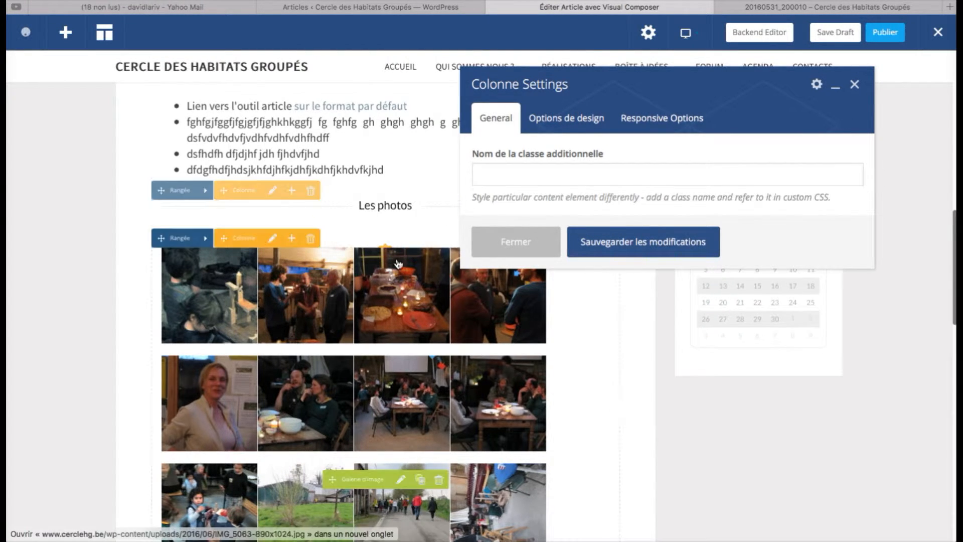
click(515, 248)
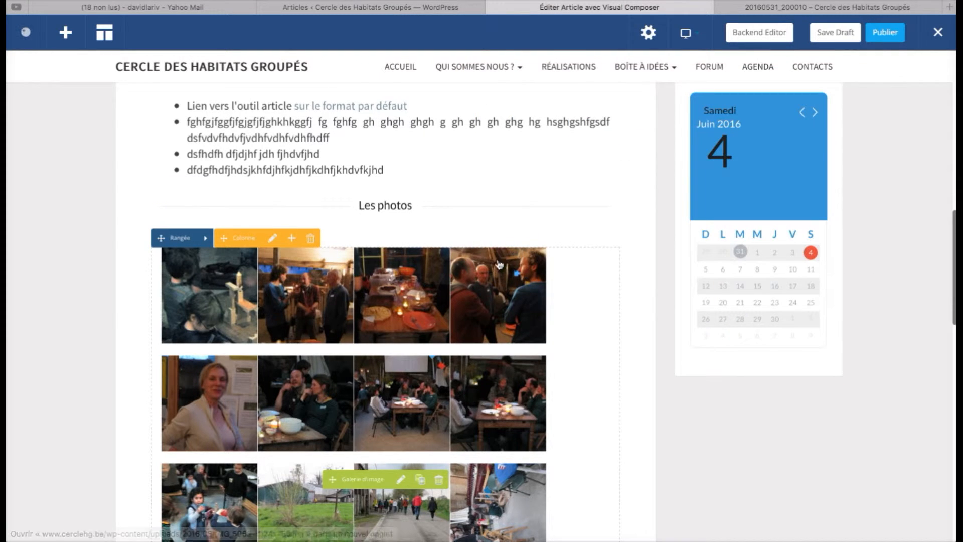
click(401, 479)
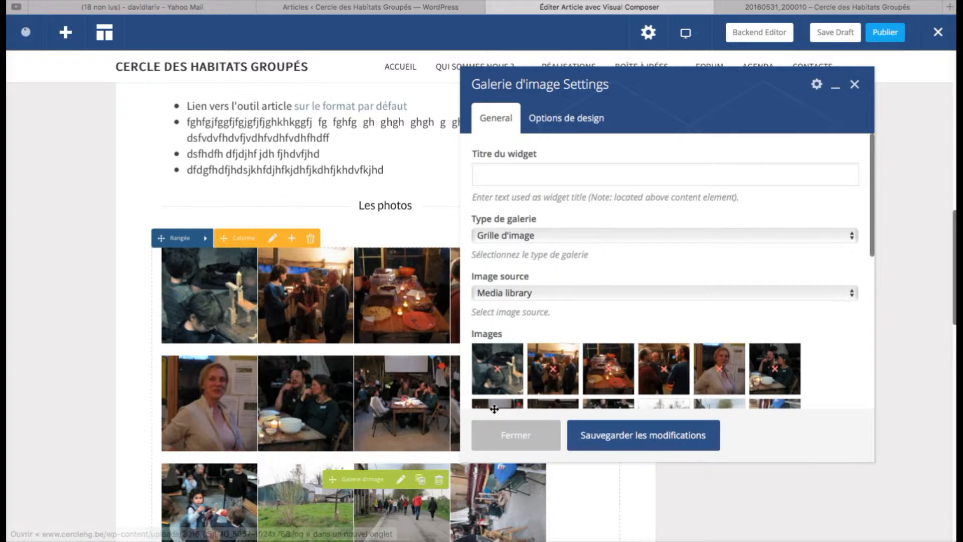
scroll(527, 379, down, 3)
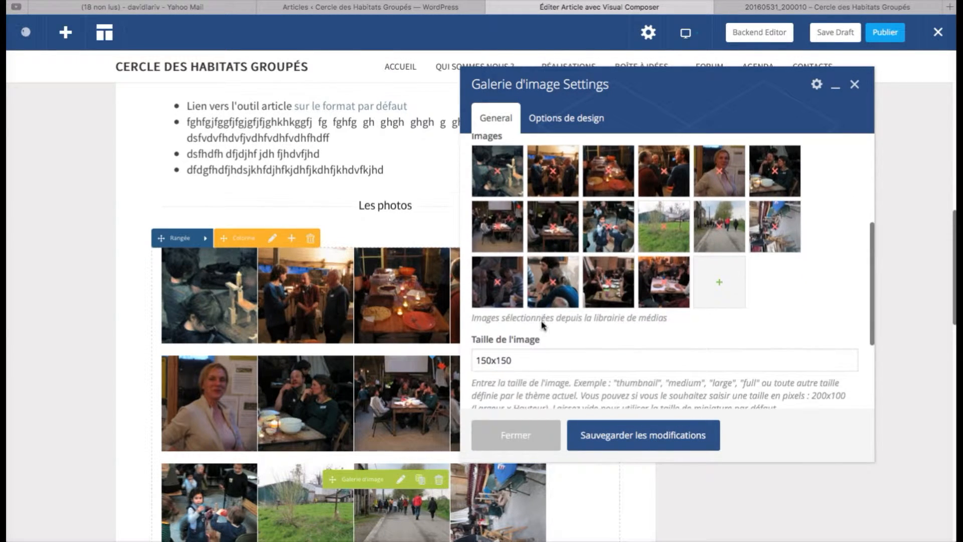
- Remove every image from the gallery's selection, look over its image size and click action options, and close the settings without saving
click(661, 326)
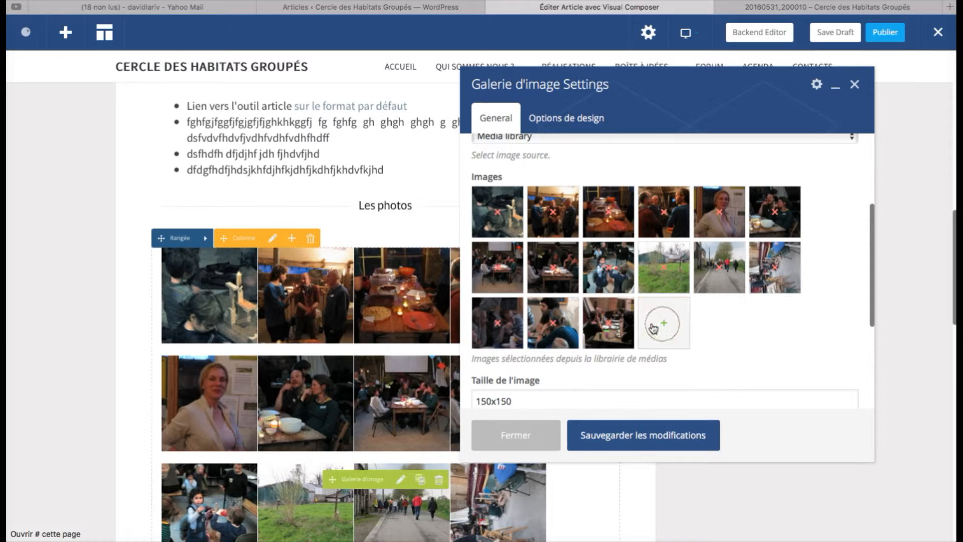
click(609, 324)
click(552, 324)
click(497, 323)
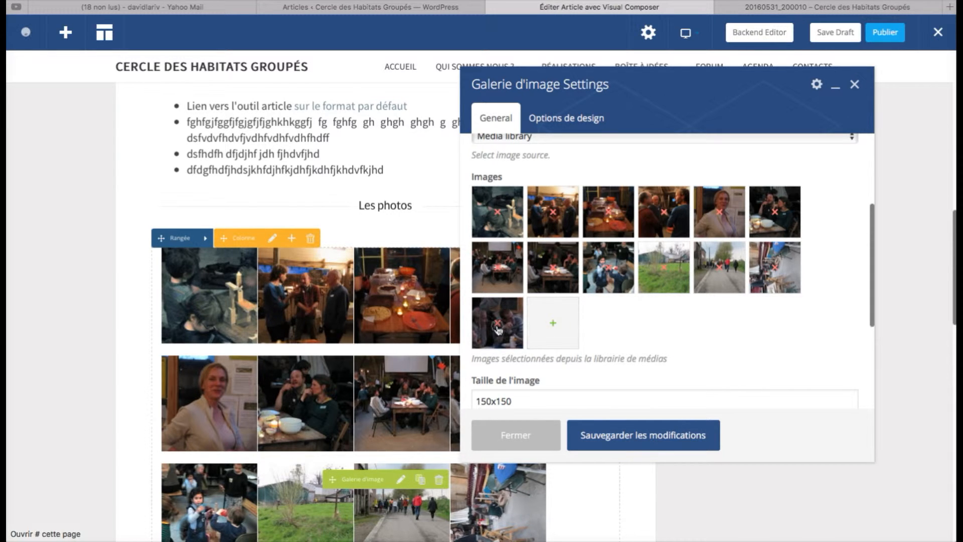
click(496, 267)
click(553, 267)
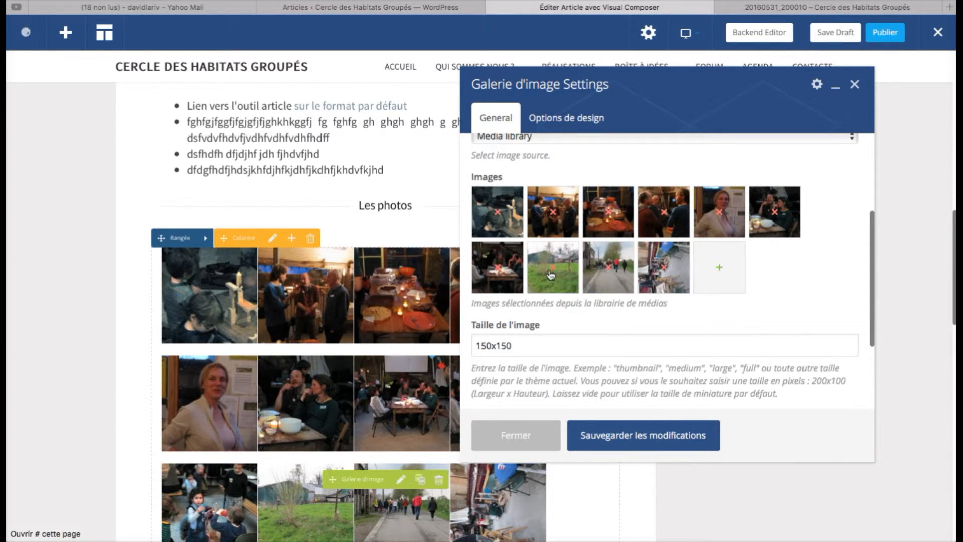
click(498, 267)
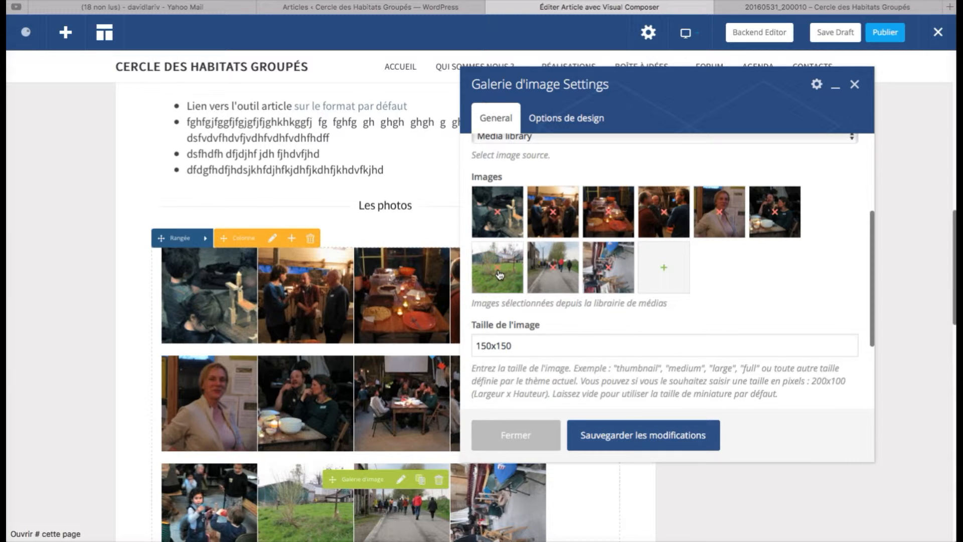
click(498, 267)
click(497, 267)
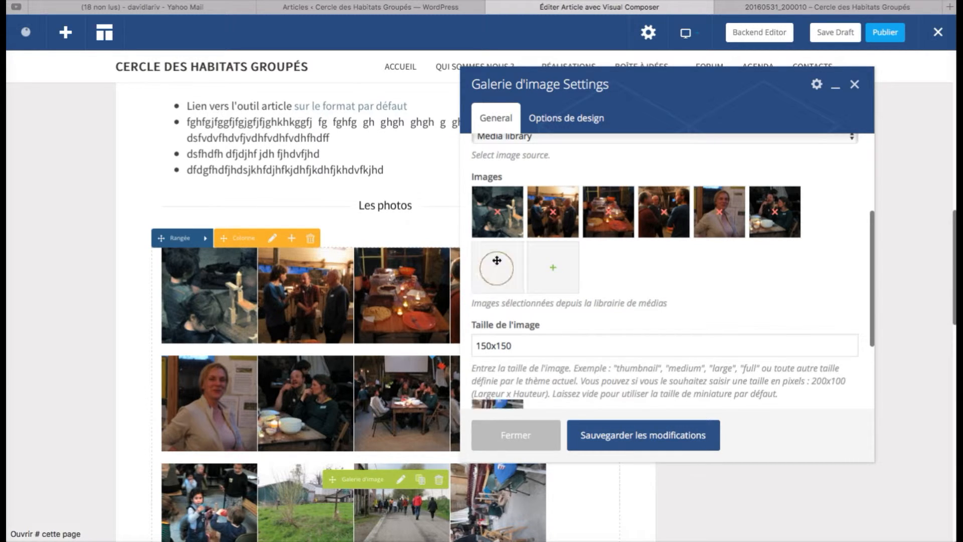
click(496, 216)
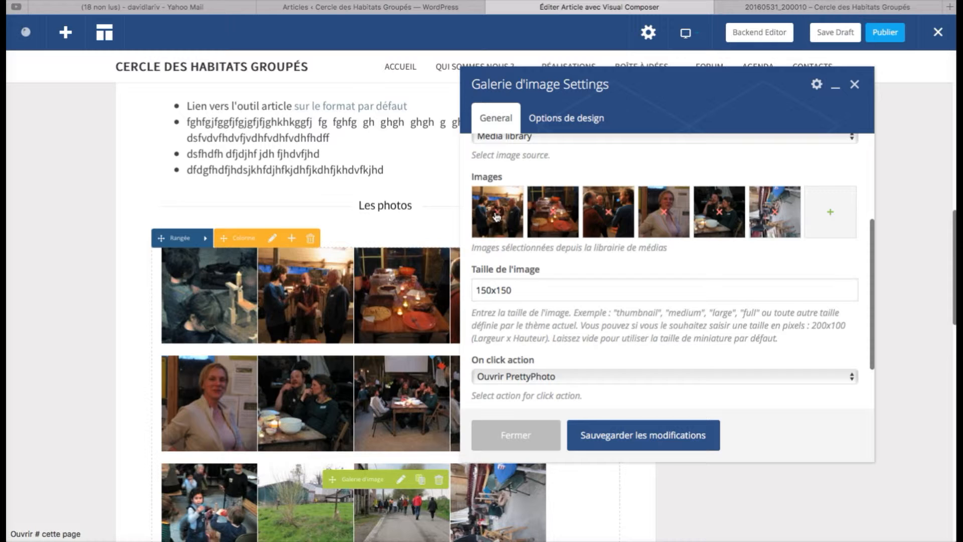
click(497, 213)
click(497, 214)
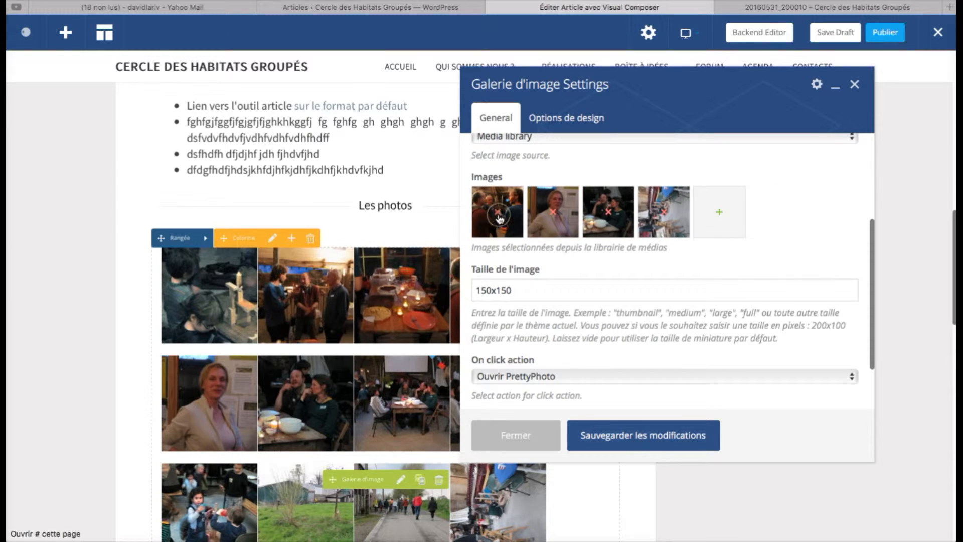
click(498, 215)
click(498, 215)
click(498, 216)
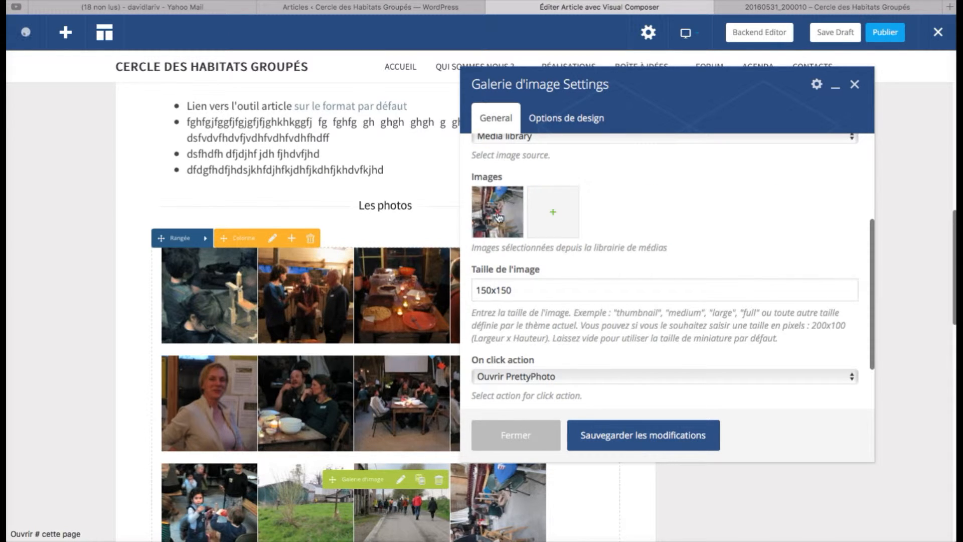
click(498, 216)
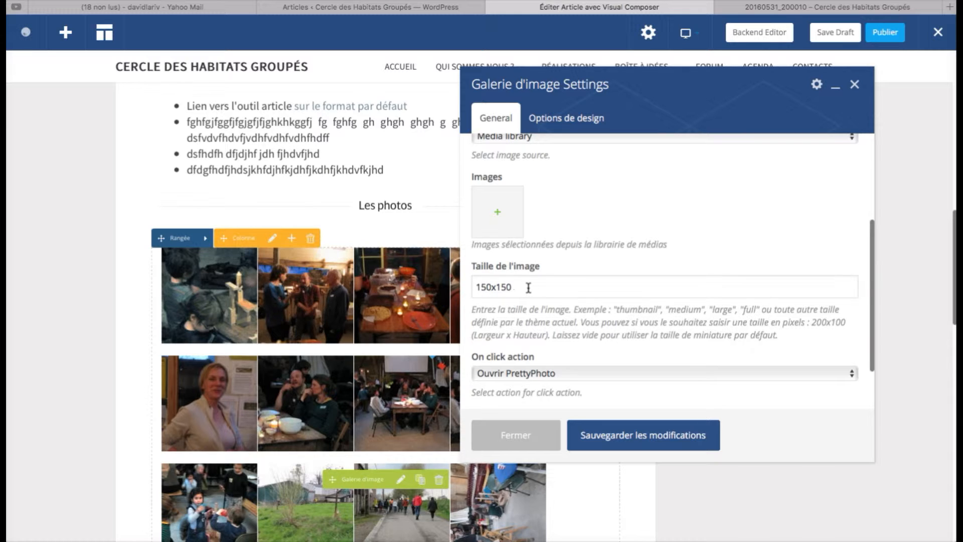
scroll(526, 287, down, 3)
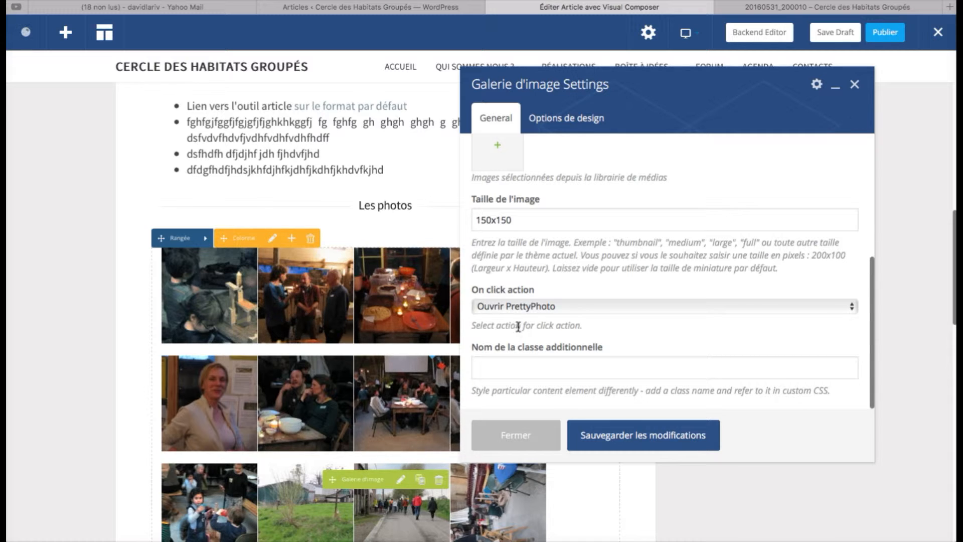
click(511, 435)
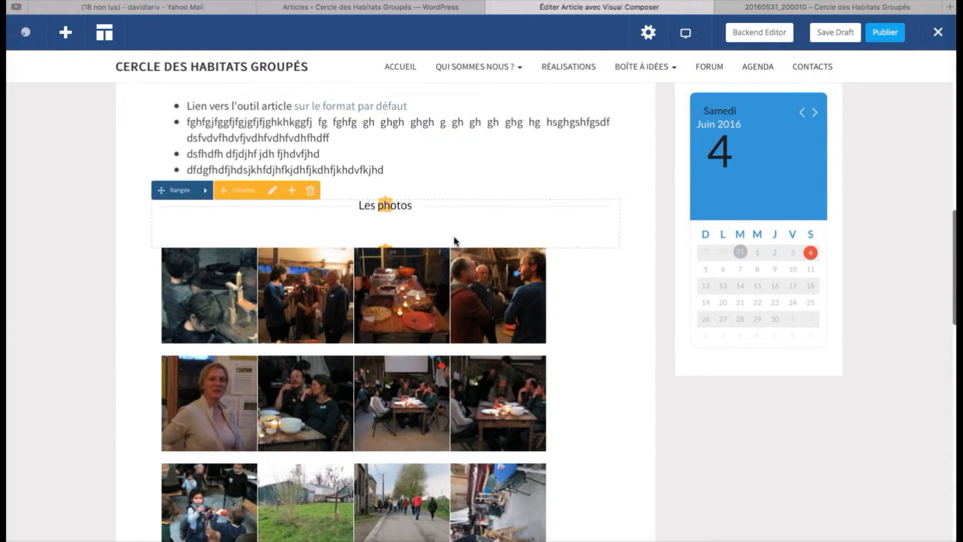
- Look over the finished "La journée d'avril...." article in the front-end editor and publish it
scroll(454, 242, down, 7)
scroll(454, 243, up, 20)
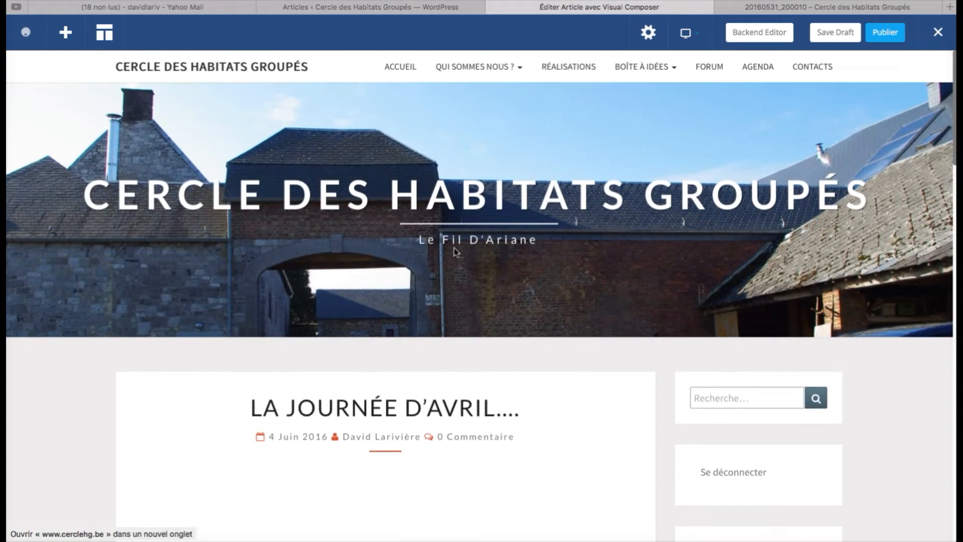
scroll(454, 265, down, 4)
scroll(454, 269, down, 3)
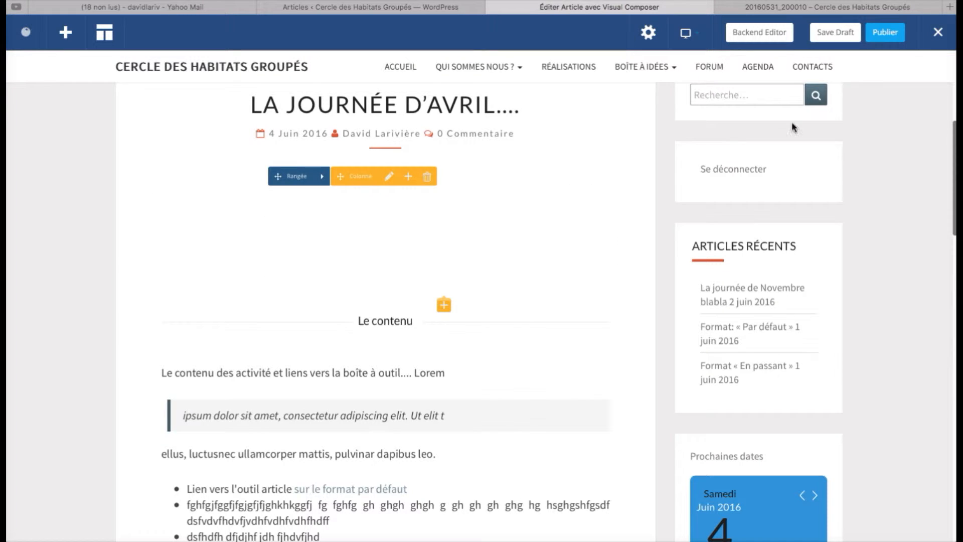
click(885, 33)
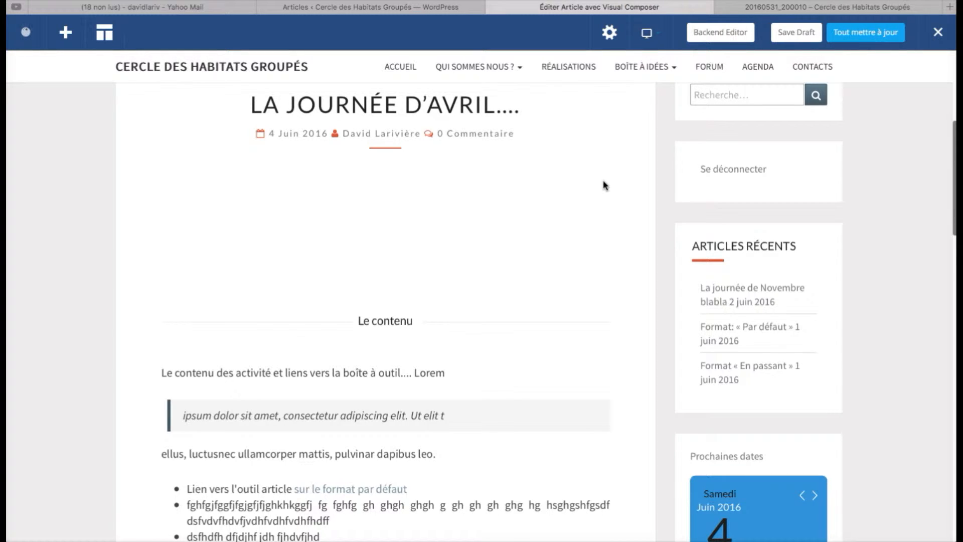
mouse_move(535, 65)
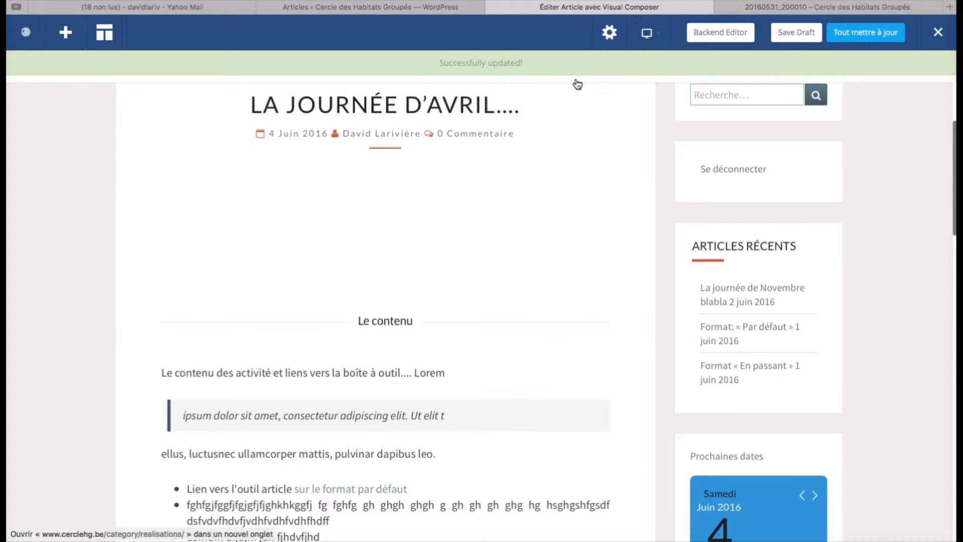
- Go to the site's Réalisations page and check its article list for "La journée d'avril...."
scroll(561, 161, up, 5)
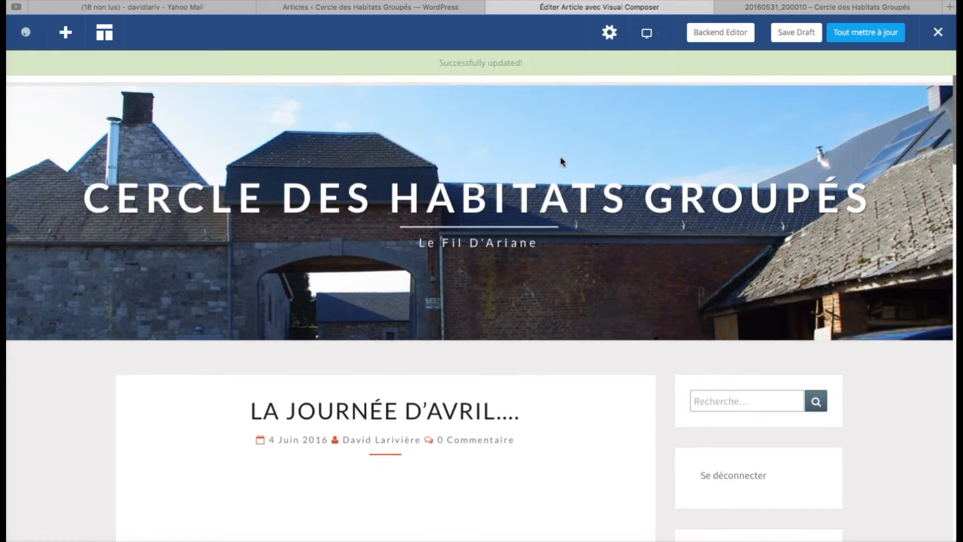
scroll(549, 194, down, 4)
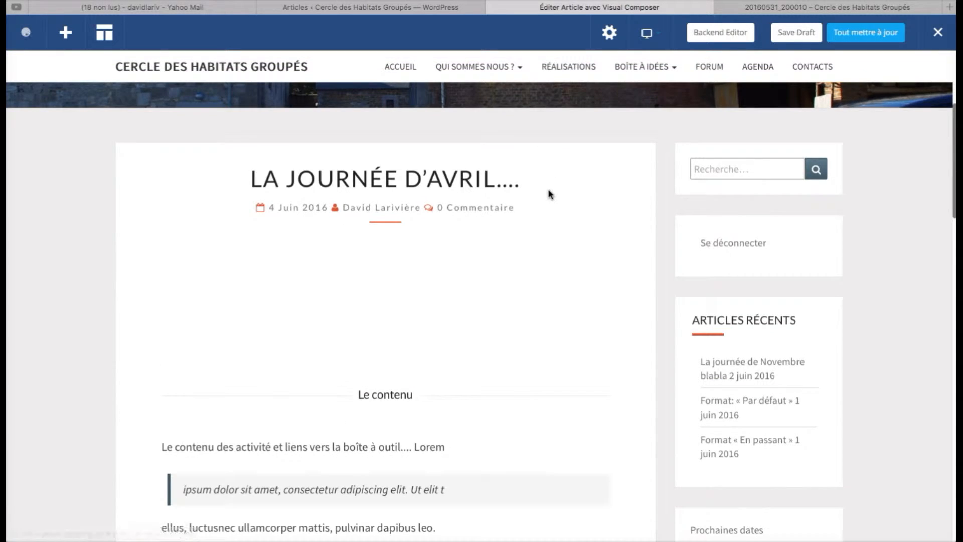
scroll(549, 190, up, 5)
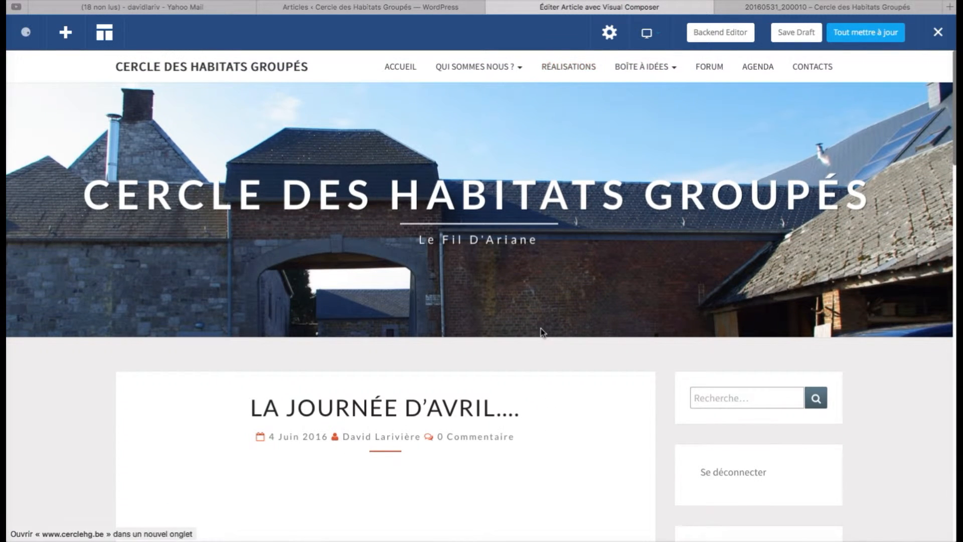
click(566, 70)
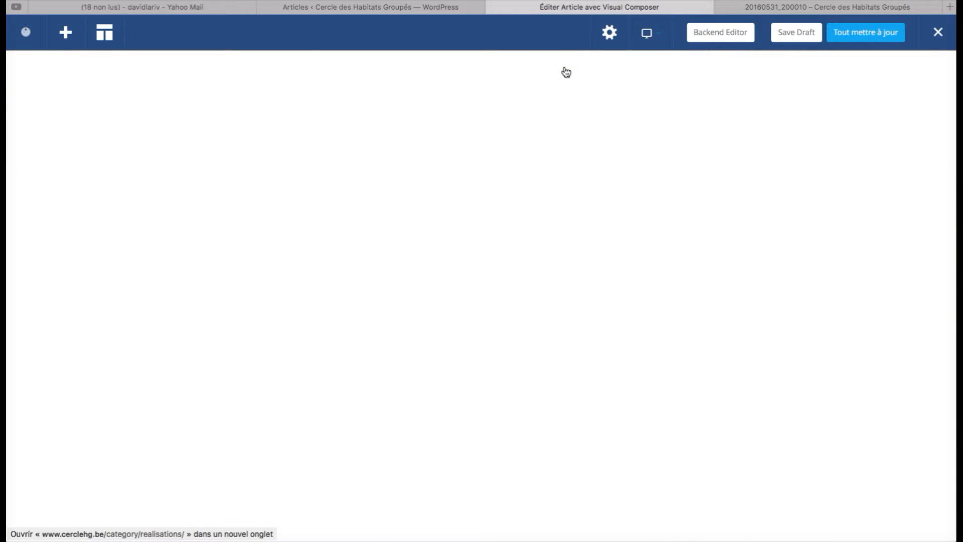
scroll(505, 369, down, 8)
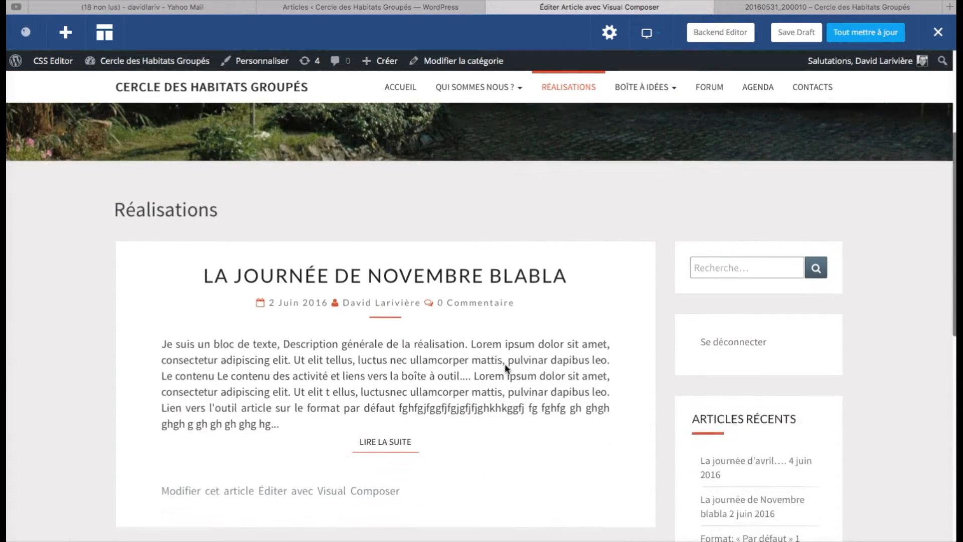
scroll(506, 368, up, 8)
scroll(506, 369, up, 1)
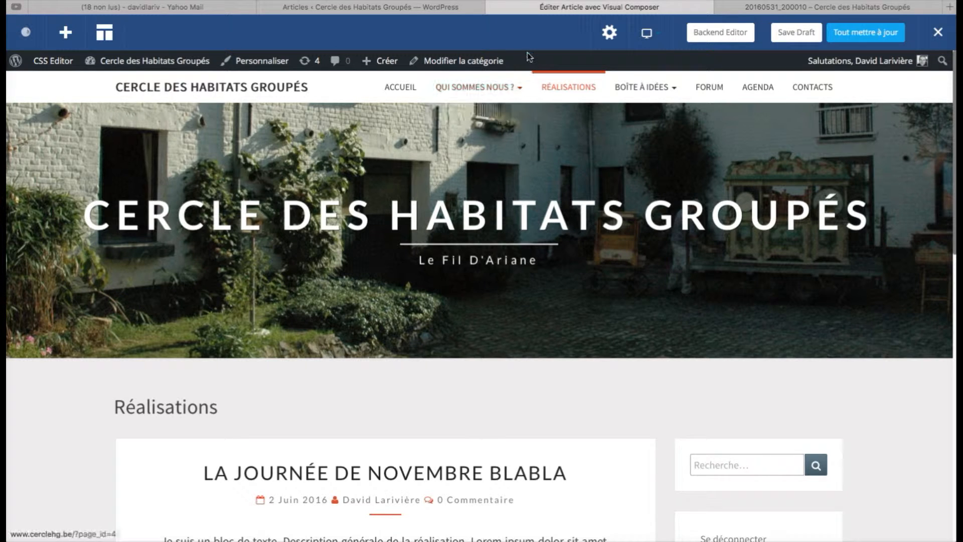
- Go to the site's dashboard, list all articles, and open "La journée d'avril...." for editing
mouse_move(156, 64)
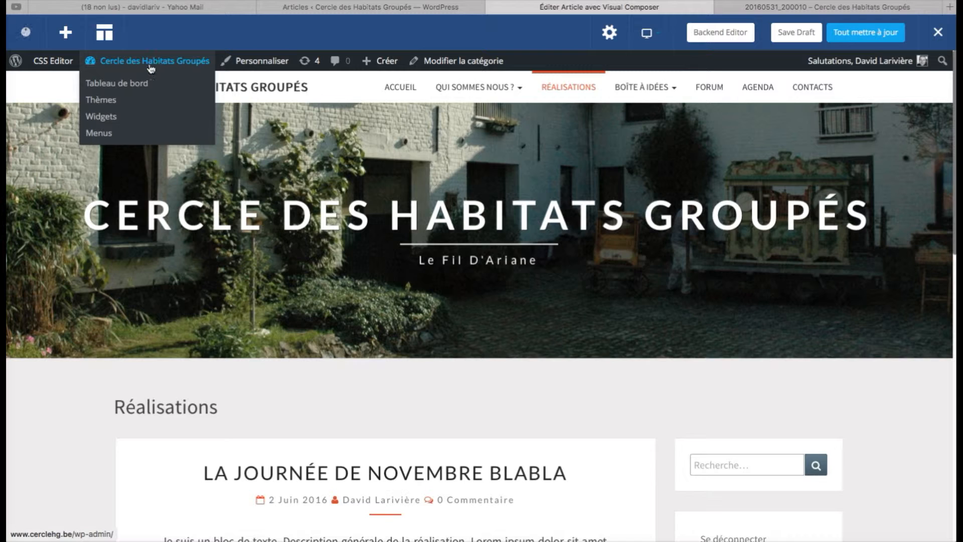
click(151, 67)
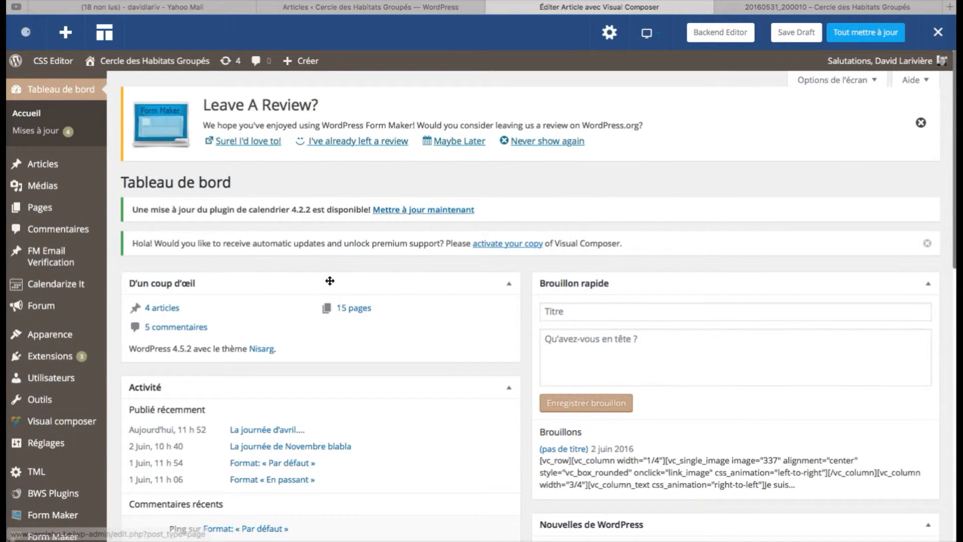
mouse_move(84, 170)
click(145, 170)
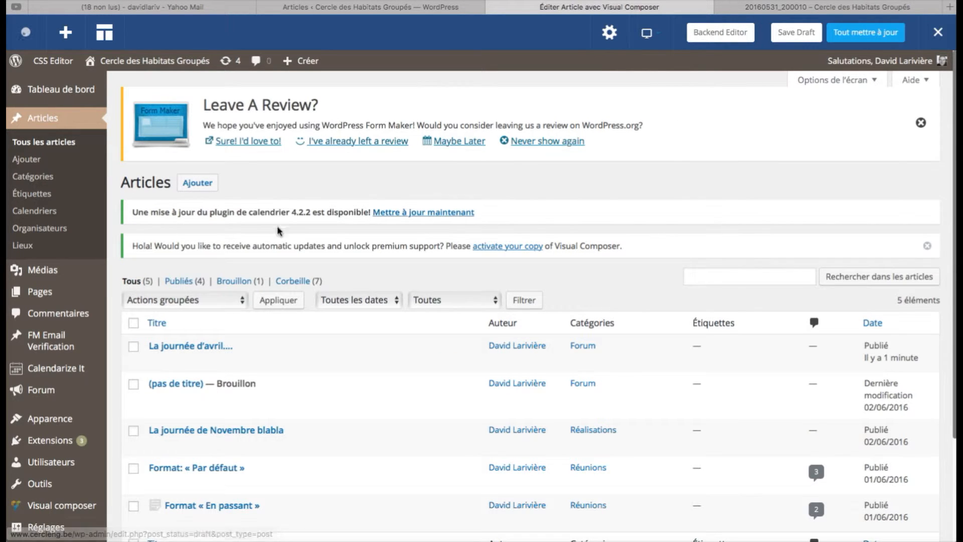
scroll(271, 281, down, 3)
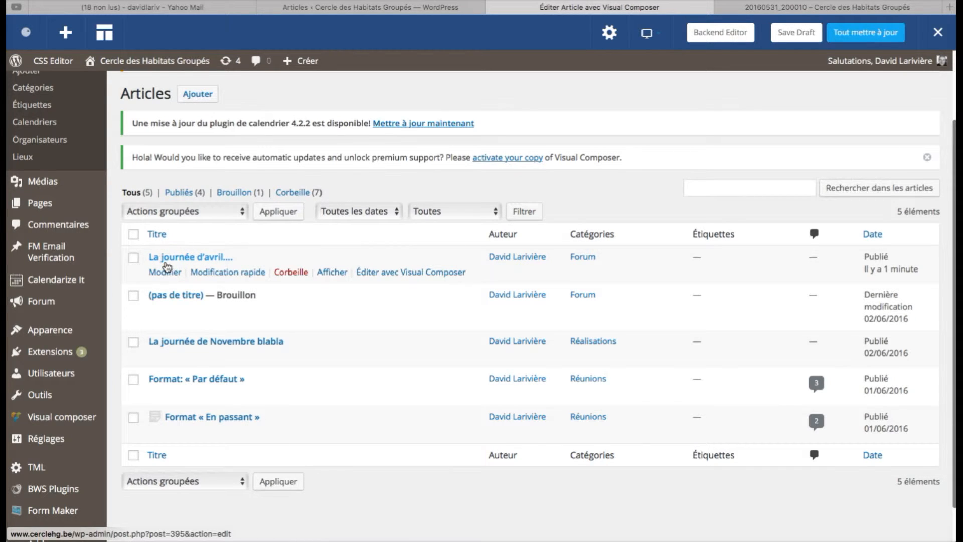
click(166, 269)
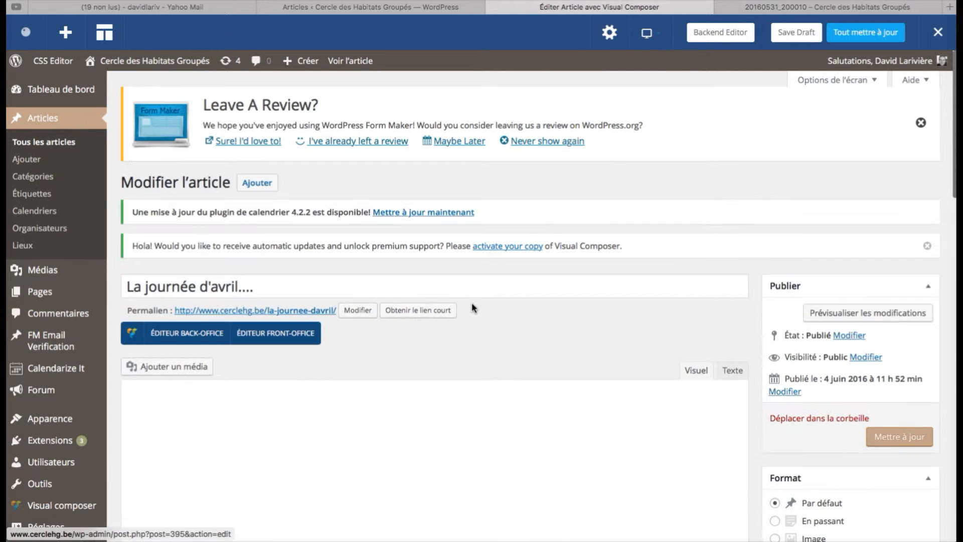
- Change the article's category from Forum to Réalisations and update the article
scroll(509, 296, down, 3)
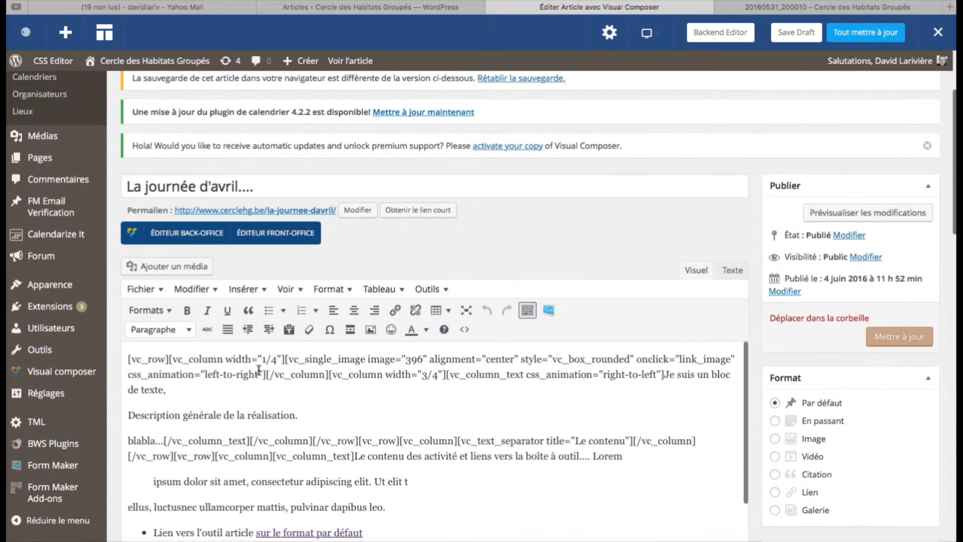
scroll(232, 443, down, 3)
scroll(232, 444, up, 4)
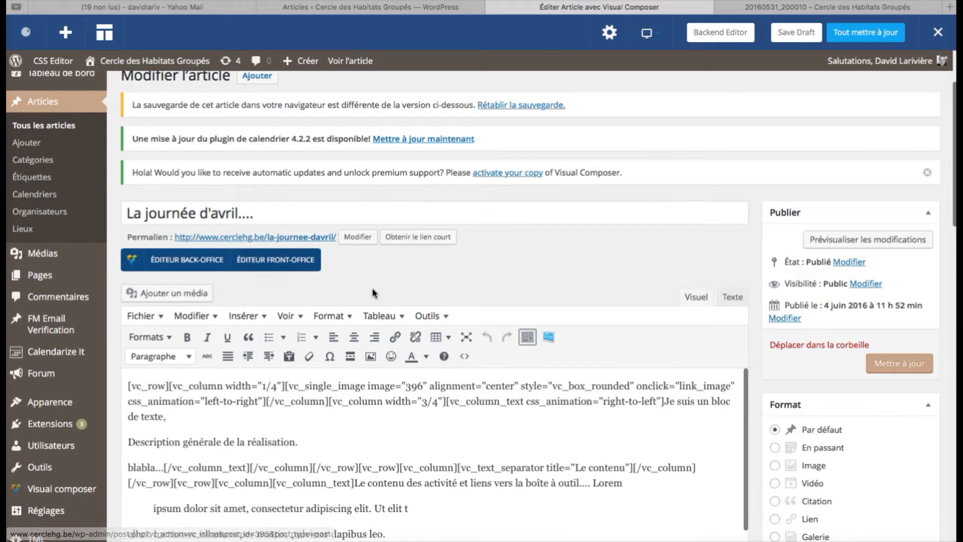
scroll(373, 292, down, 5)
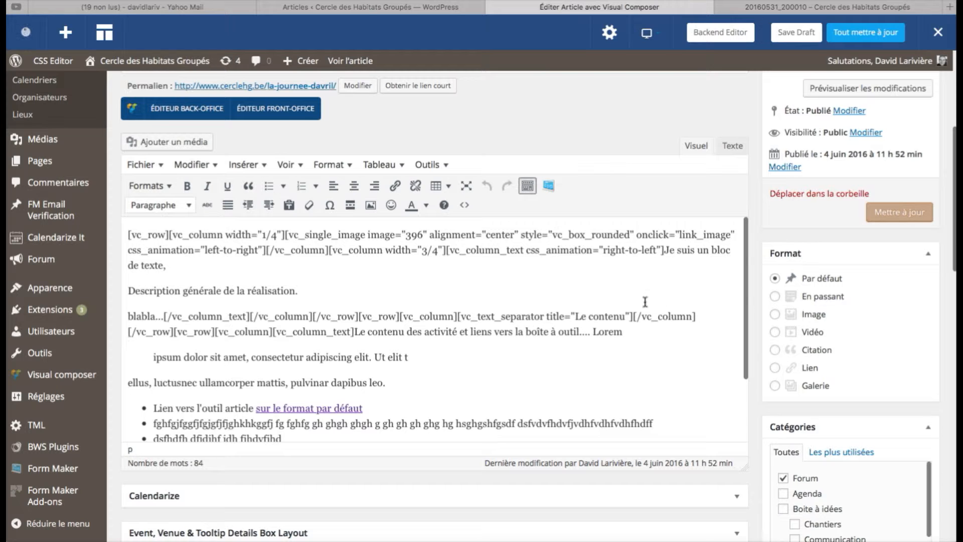
scroll(645, 301, down, 3)
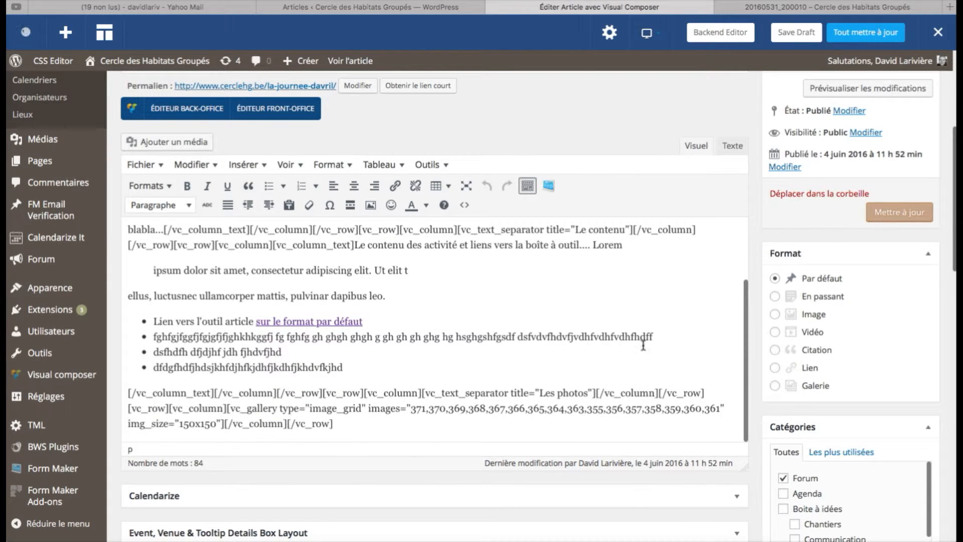
scroll(871, 410, down, 5)
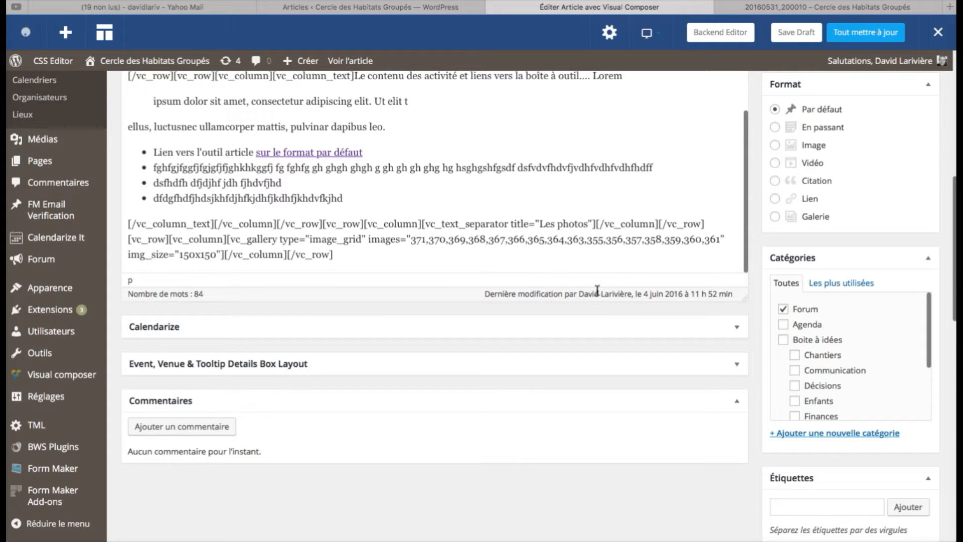
click(784, 310)
scroll(801, 335, down, 2)
scroll(805, 331, down, 2)
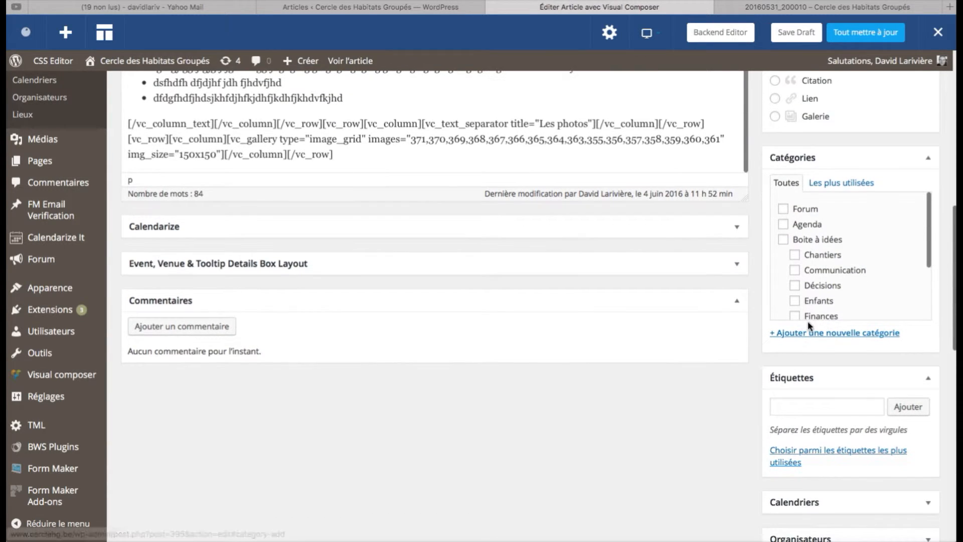
drag(926, 233, 927, 286)
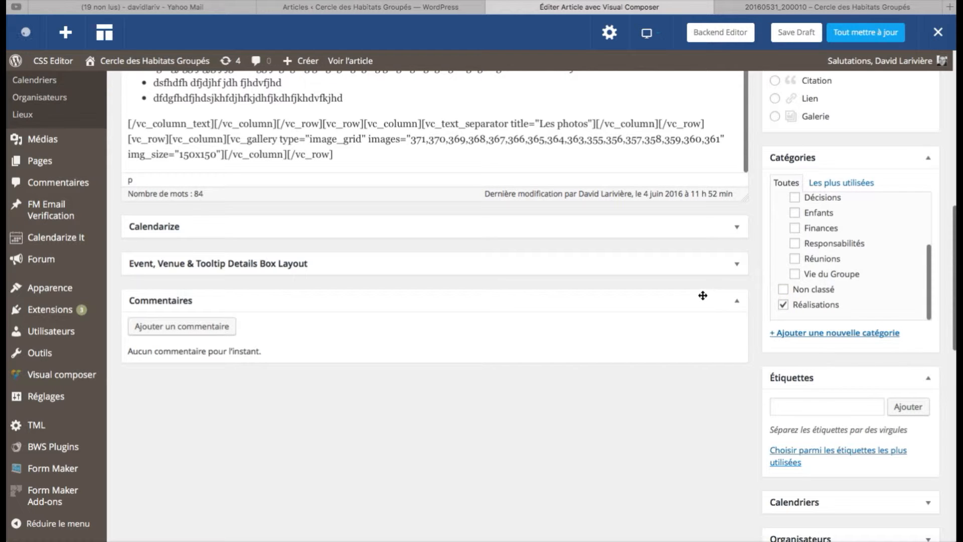
scroll(588, 277, up, 5)
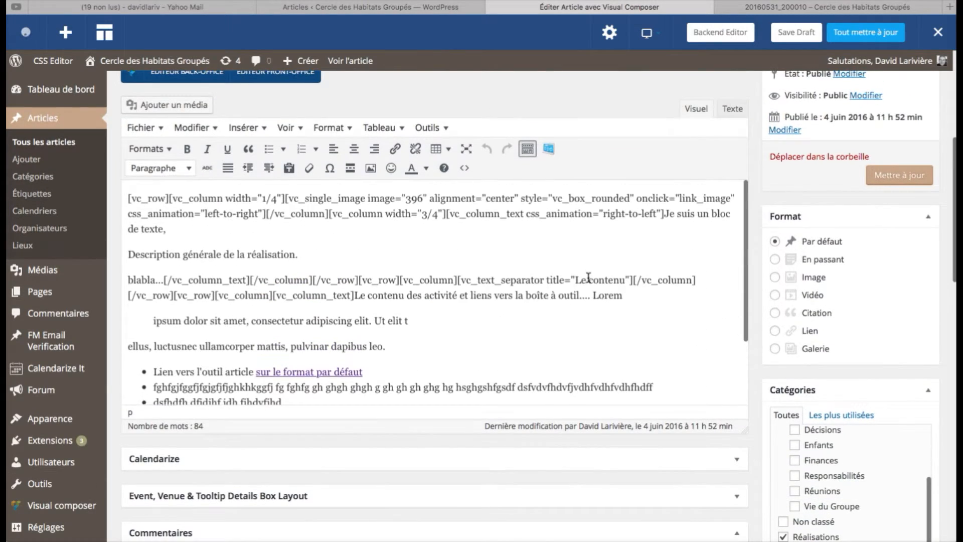
click(884, 176)
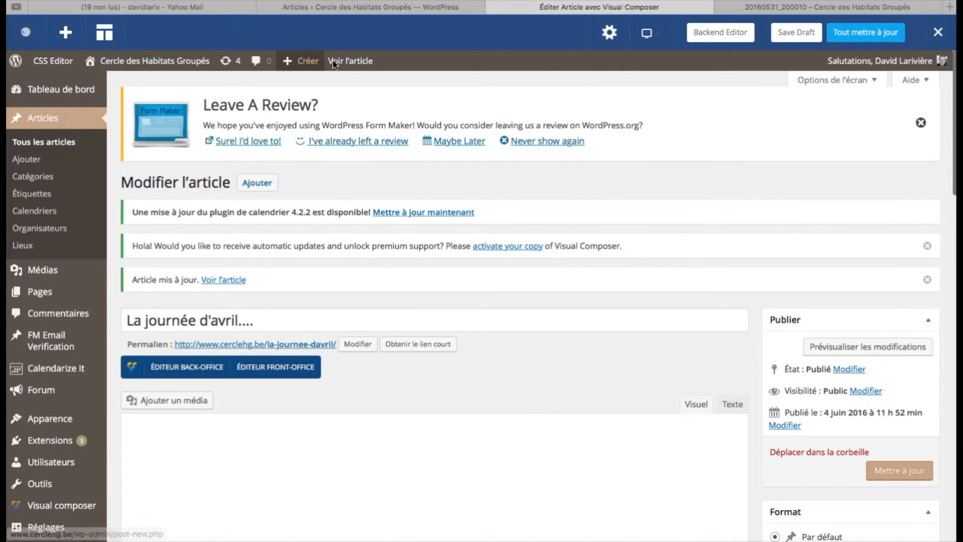
- Go to the public site and look through the article excerpts on its home page, starting with "La journée d'avril...."
mouse_move(155, 67)
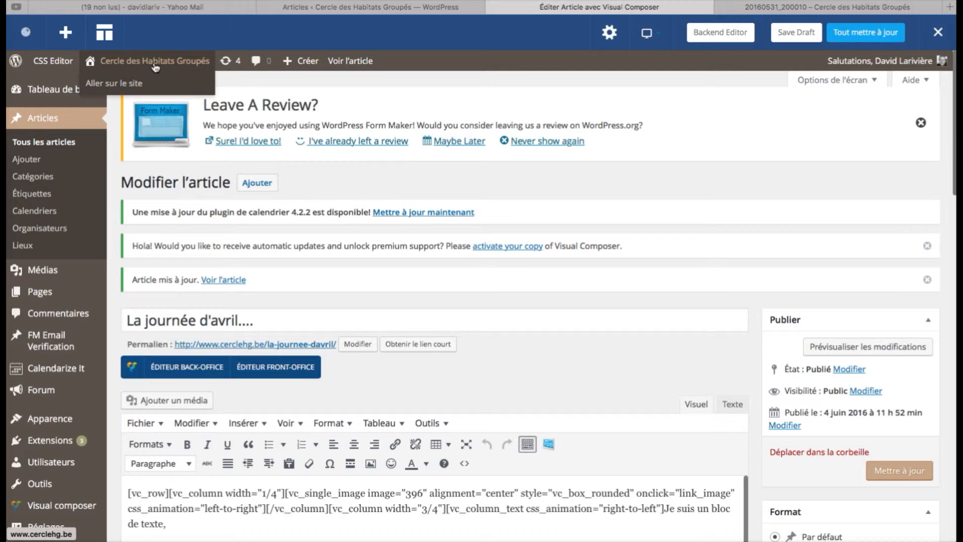
click(125, 83)
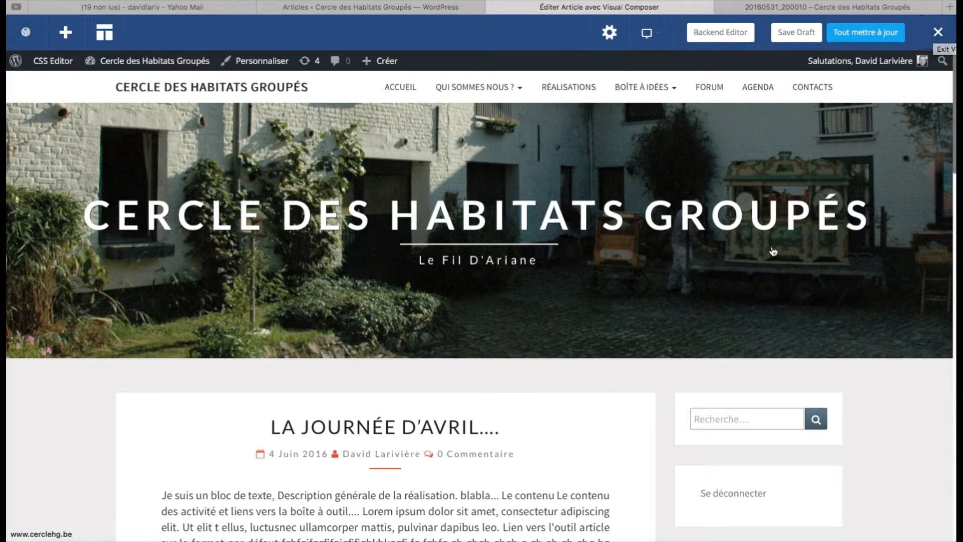
scroll(785, 271, down, 3)
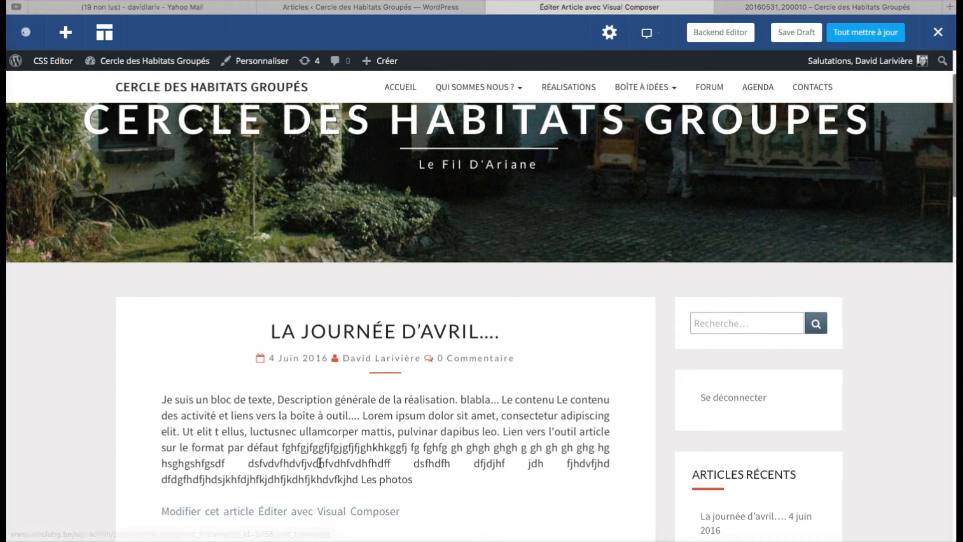
scroll(471, 405, down, 2)
scroll(471, 405, down, 7)
scroll(472, 405, up, 3)
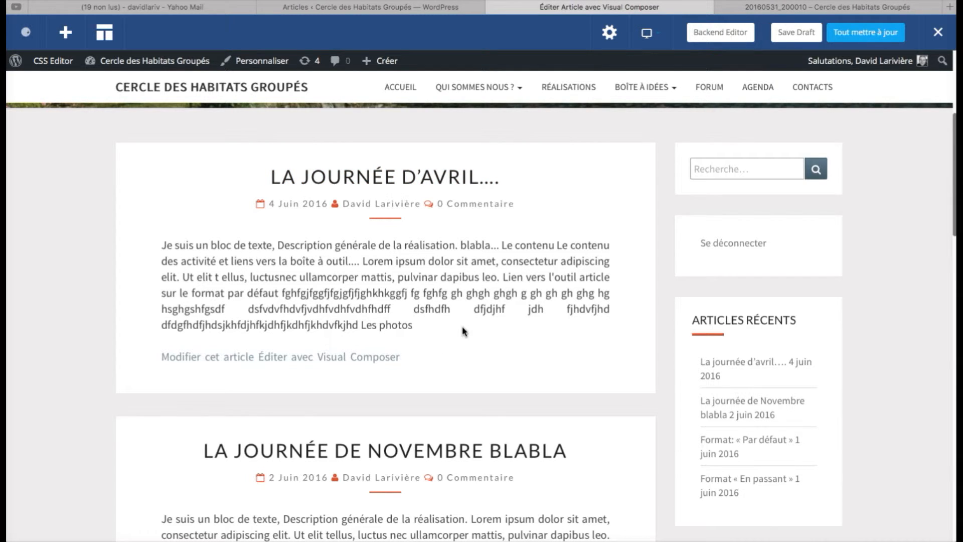
scroll(446, 329, down, 3)
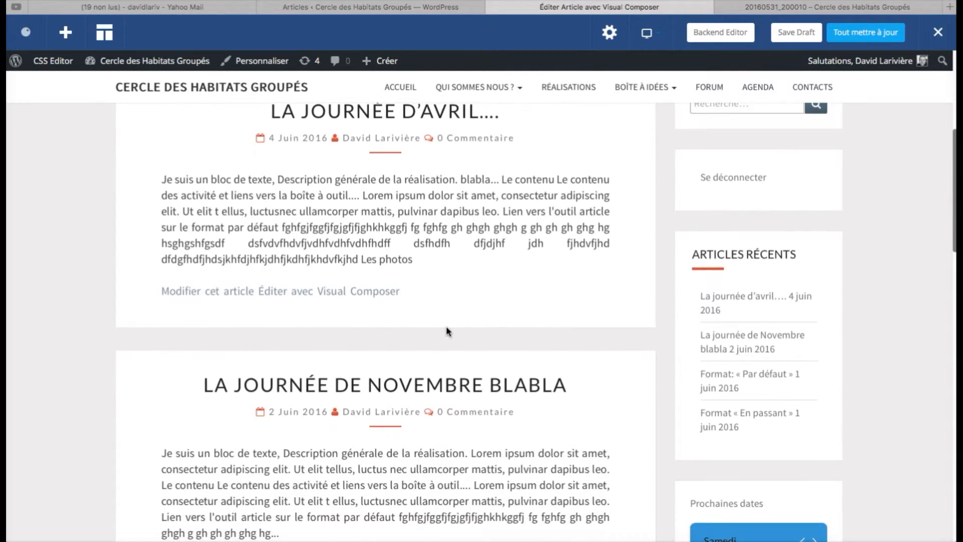
scroll(312, 333, up, 4)
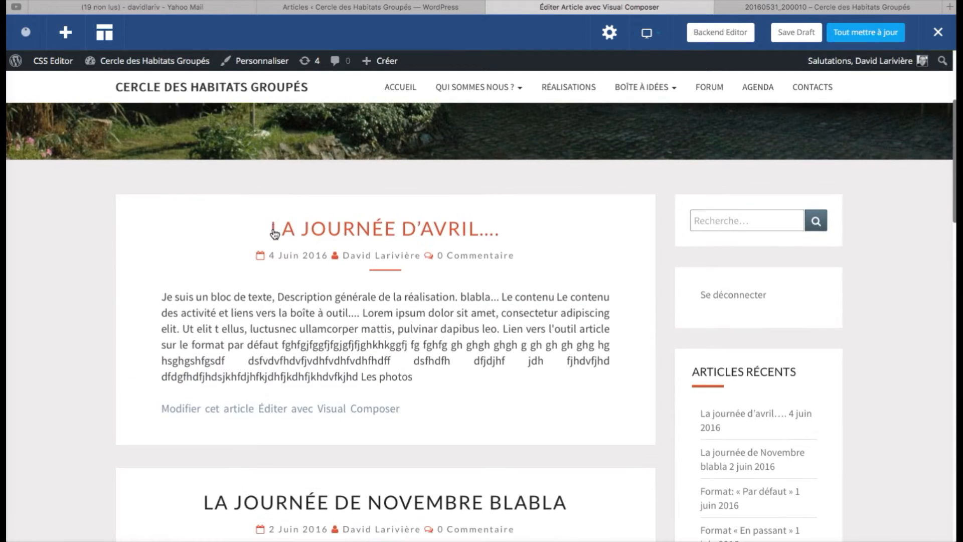
scroll(277, 241, down, 2)
scroll(276, 240, down, 4)
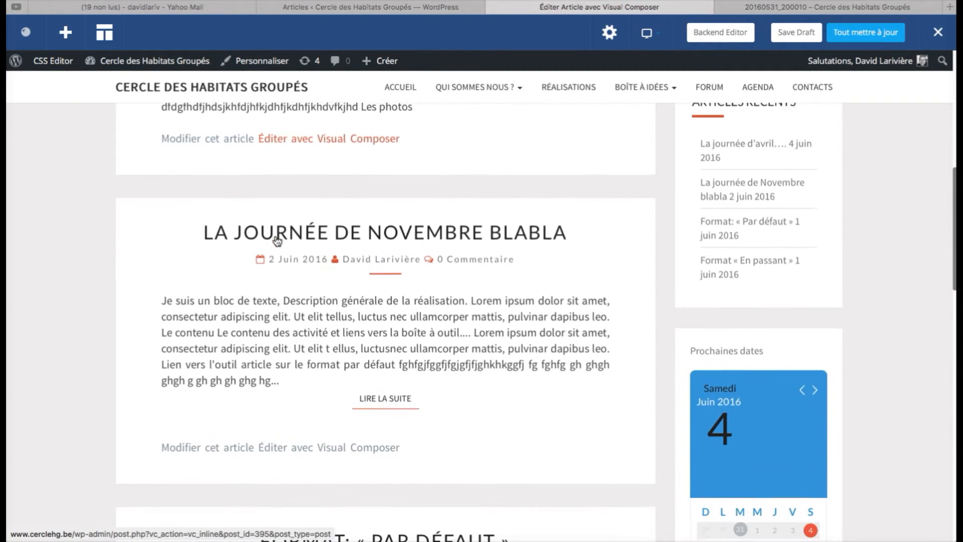
scroll(274, 234, up, 2)
scroll(275, 234, up, 1)
scroll(274, 234, down, 4)
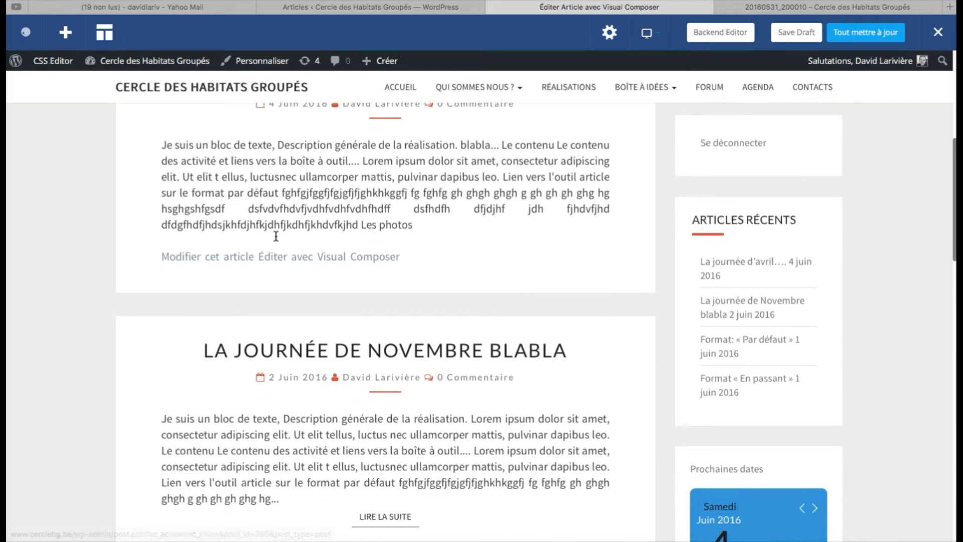
scroll(274, 234, down, 2)
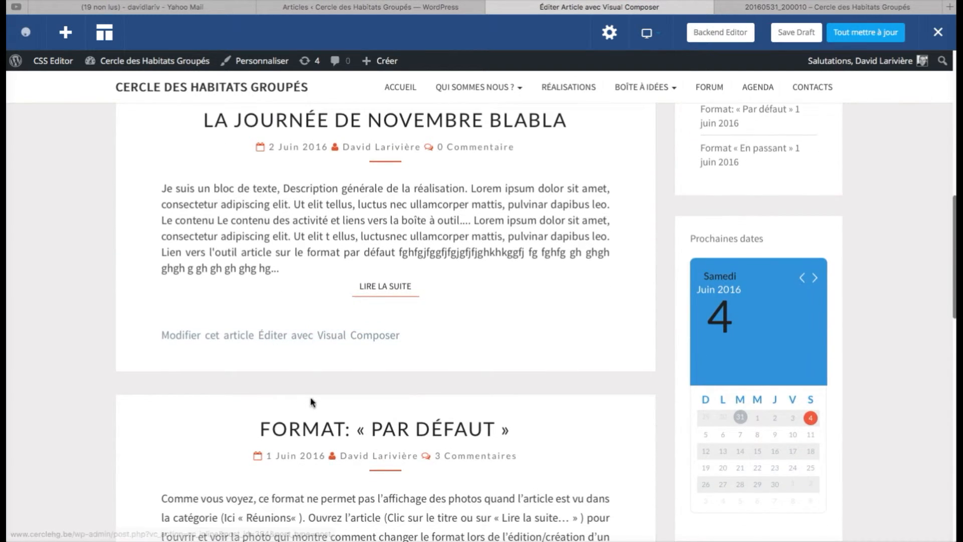
scroll(314, 388, down, 5)
scroll(315, 385, down, 2)
scroll(315, 385, up, 3)
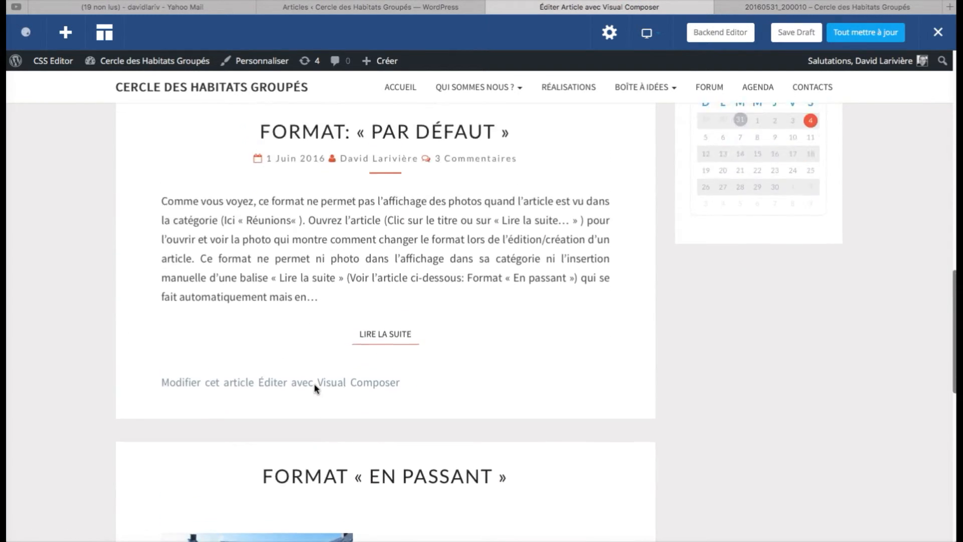
scroll(315, 384, up, 15)
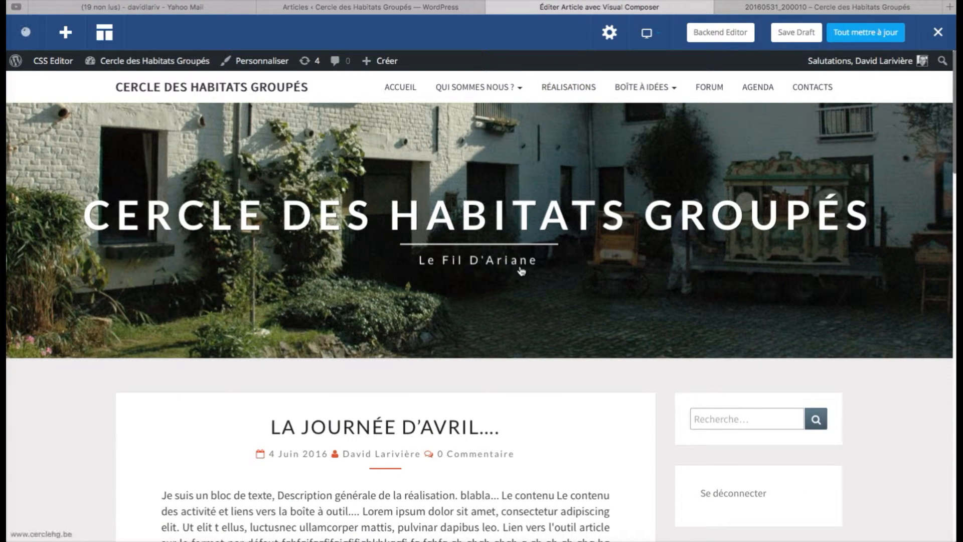
- Return to the site's Réalisations page and look through its article excerpts
click(567, 90)
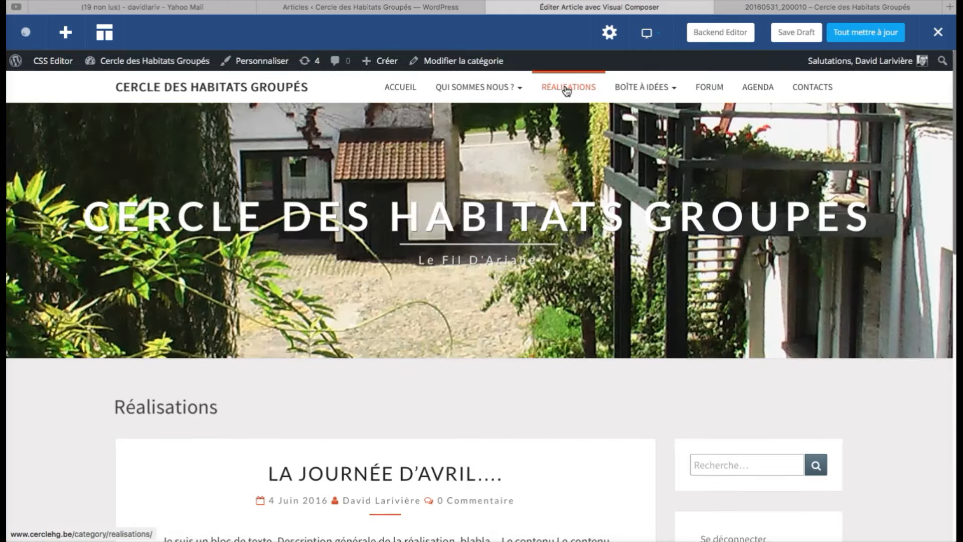
scroll(444, 333, down, 5)
scroll(444, 331, down, 9)
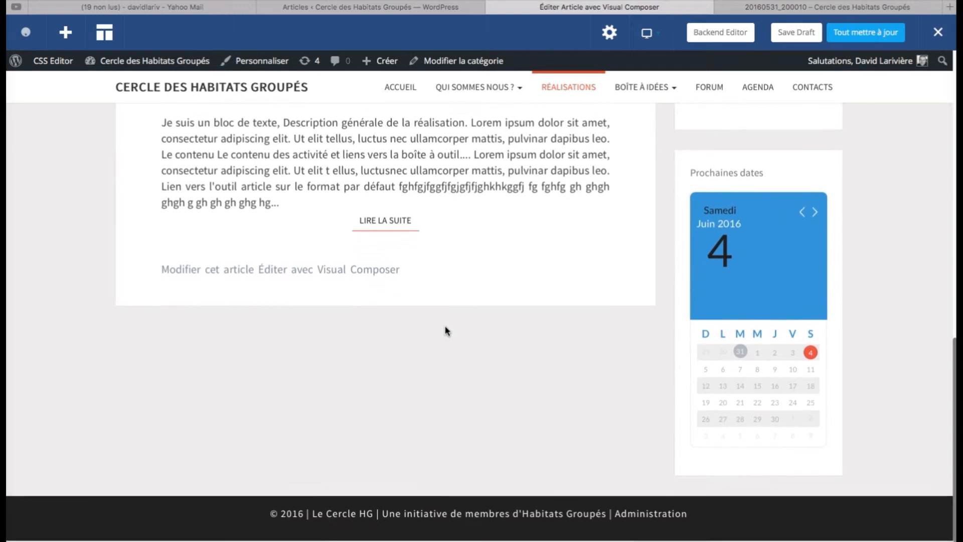
scroll(444, 329, up, 11)
scroll(444, 330, up, 5)
mouse_move(636, 97)
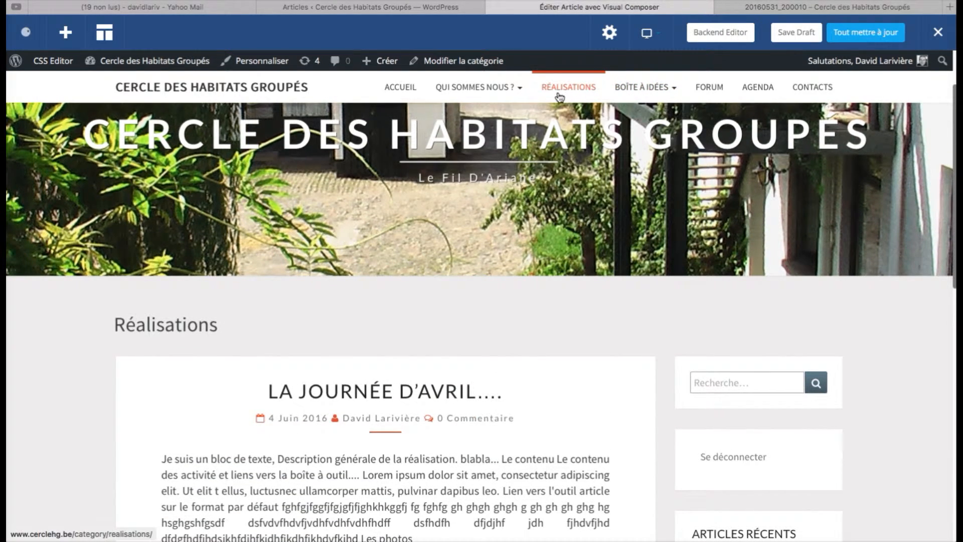
scroll(486, 404, down, 4)
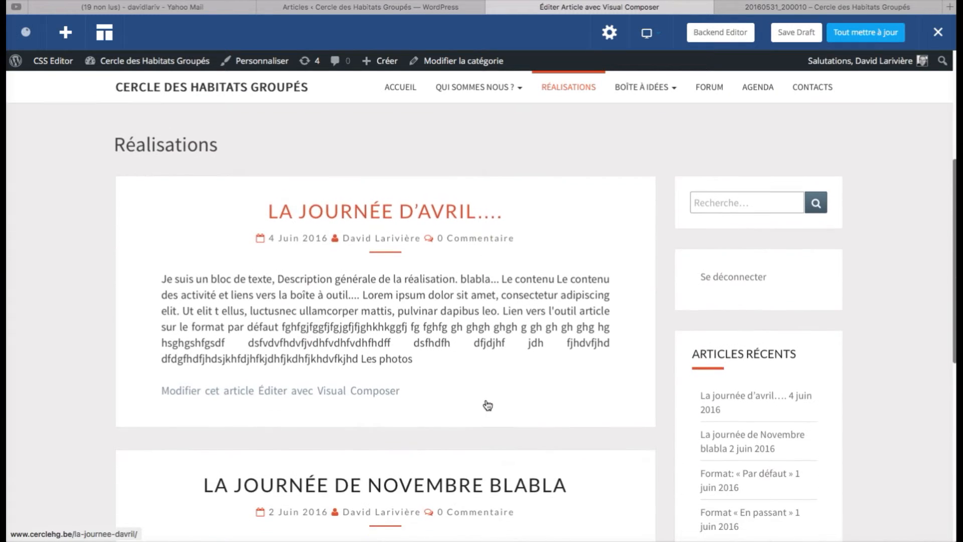
- Open the full article "La journée d'avril...." and check its text, linked list, photo gallery and category
click(380, 217)
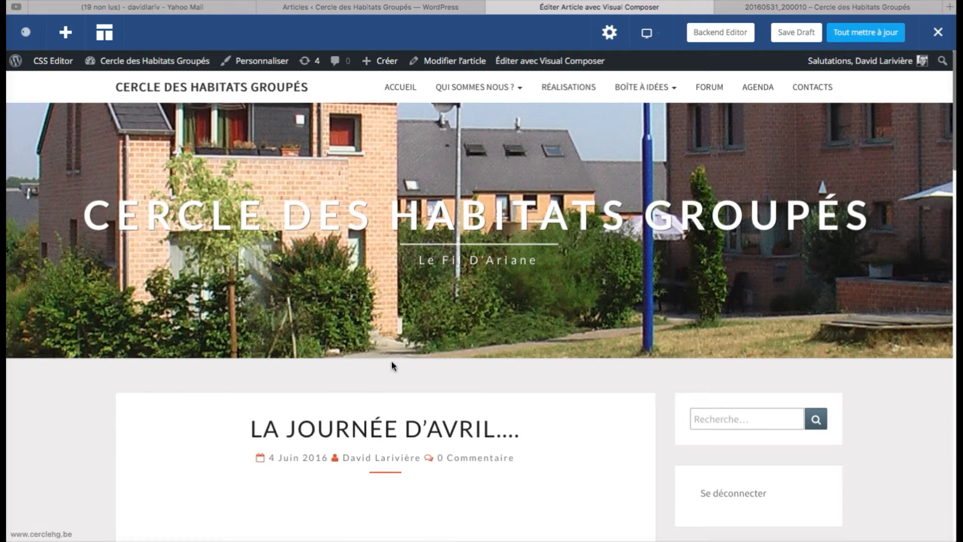
scroll(392, 370, down, 3)
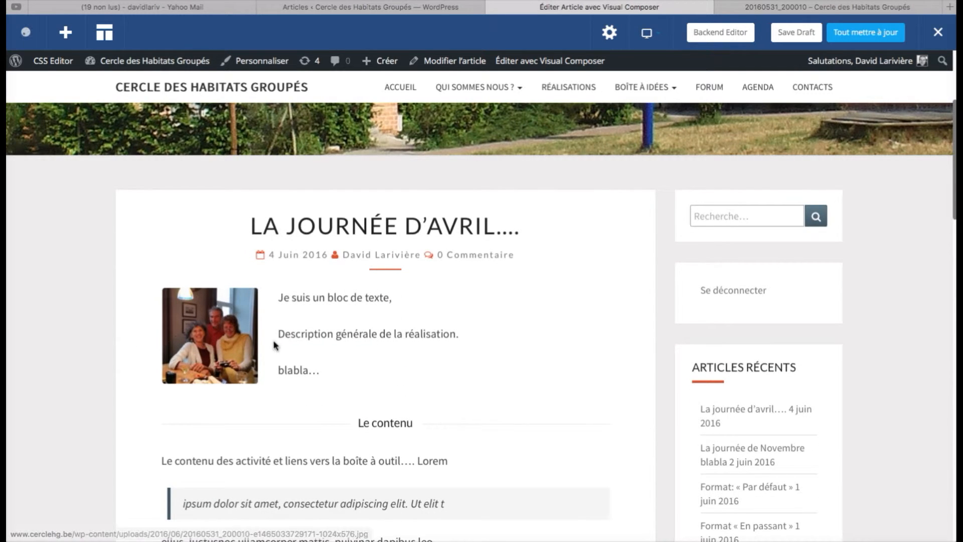
scroll(309, 358, down, 4)
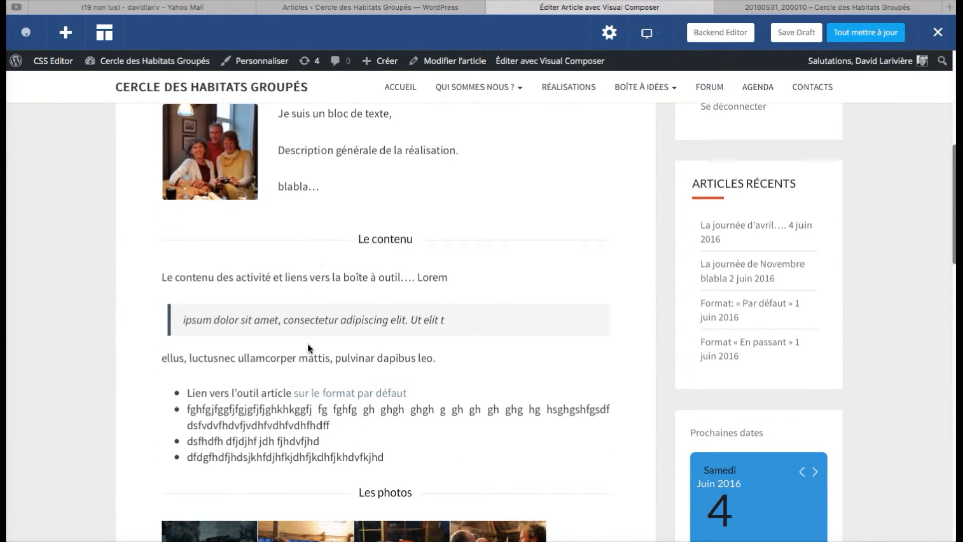
scroll(308, 346, down, 2)
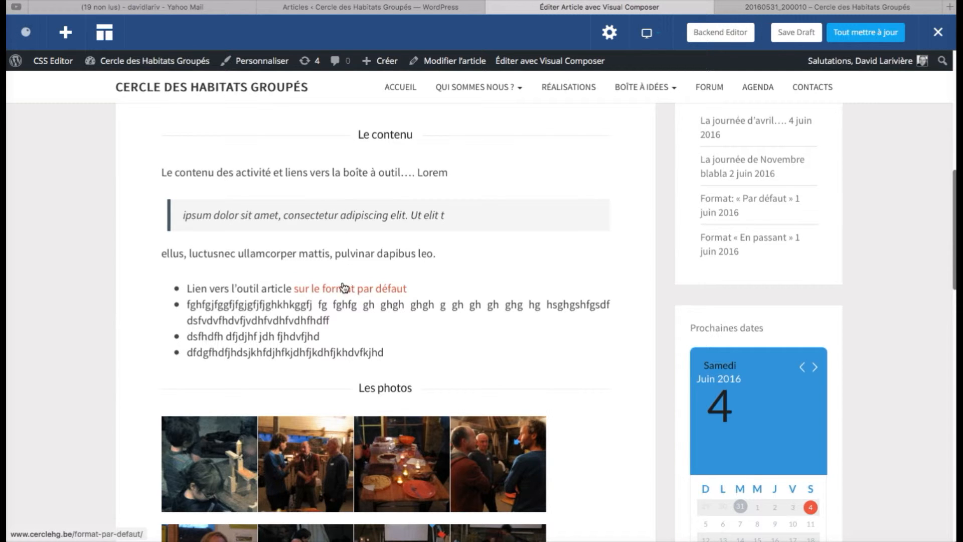
scroll(308, 329, down, 9)
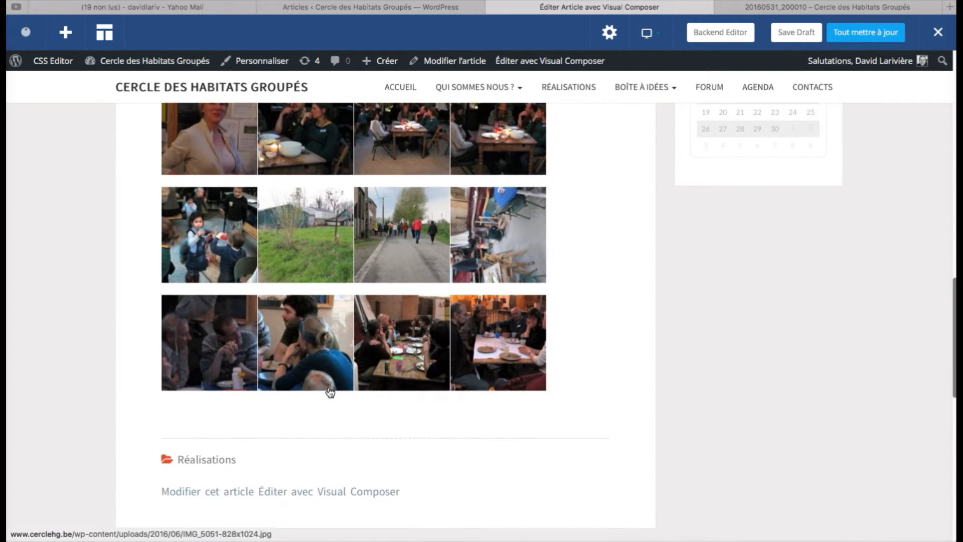
- Open the article in Visual Composer, inspect the editor of the text block under "Le contenu", and leave without saving
click(328, 496)
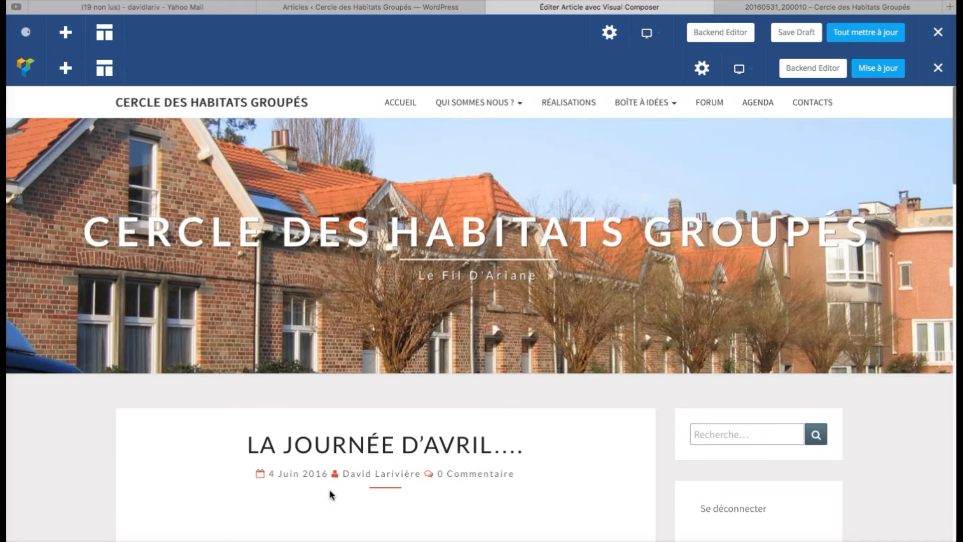
scroll(349, 393, down, 5)
scroll(347, 388, down, 1)
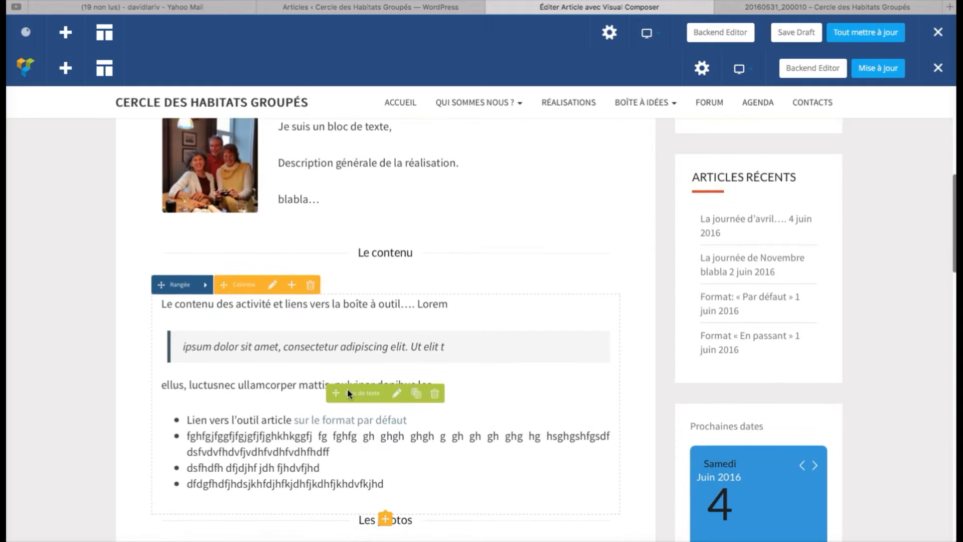
click(397, 396)
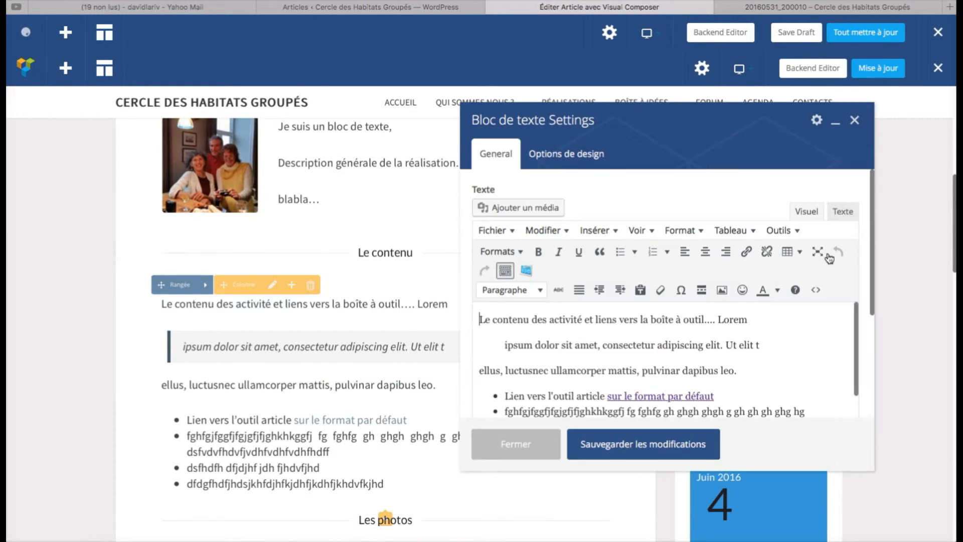
click(512, 346)
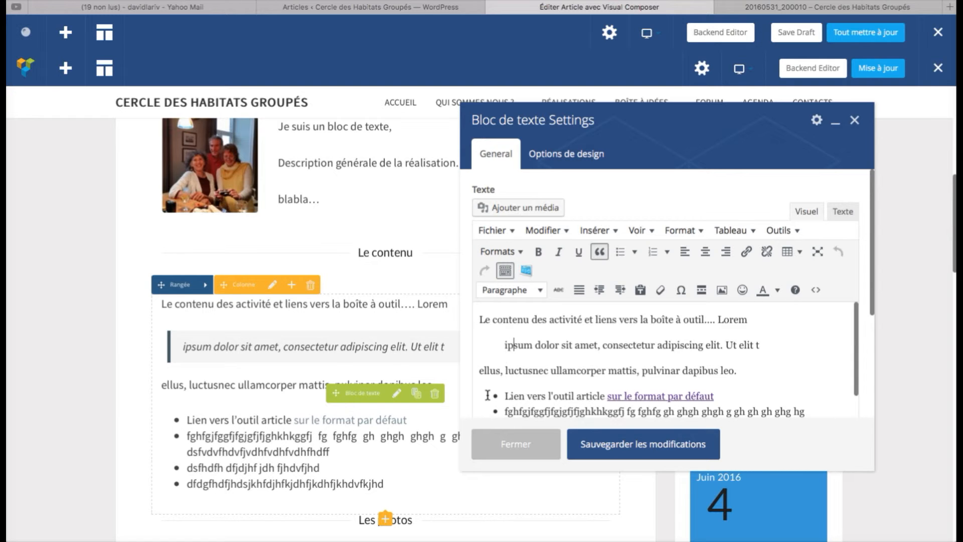
click(854, 120)
scroll(564, 236, up, 10)
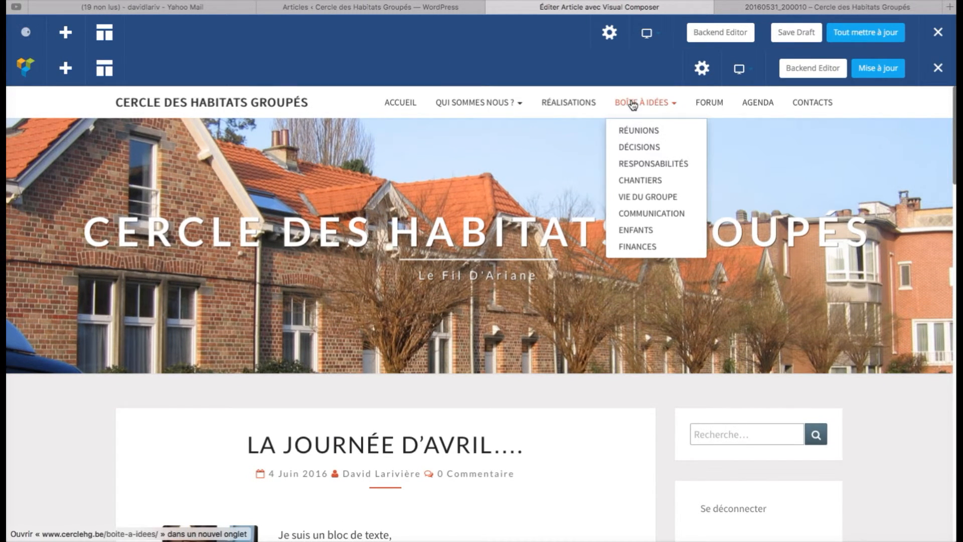
click(936, 34)
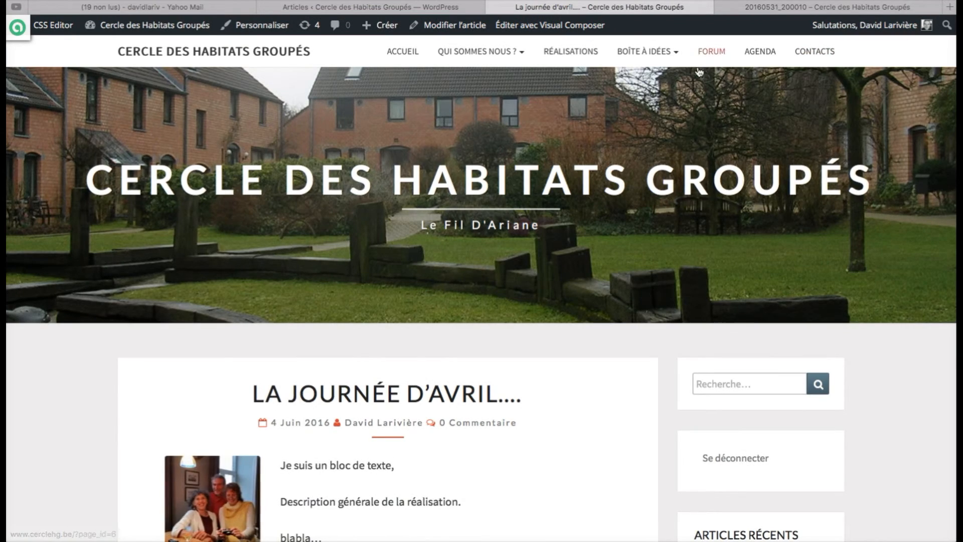
- Go to the Réunions category of Boîte à idées and compare how the "Par défaut" and "En passant" format articles are displayed
mouse_move(655, 58)
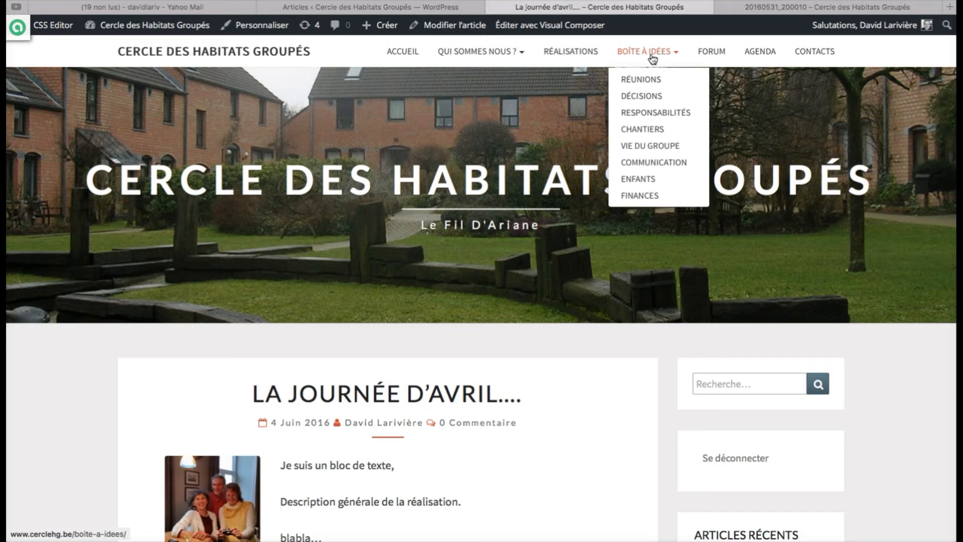
click(632, 81)
scroll(407, 335, down, 12)
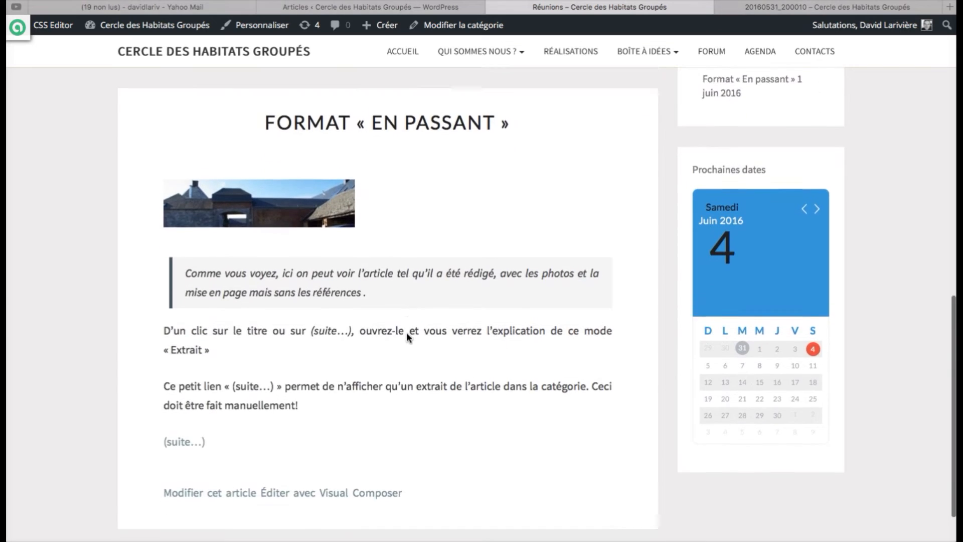
scroll(406, 333, down, 2)
scroll(399, 354, up, 5)
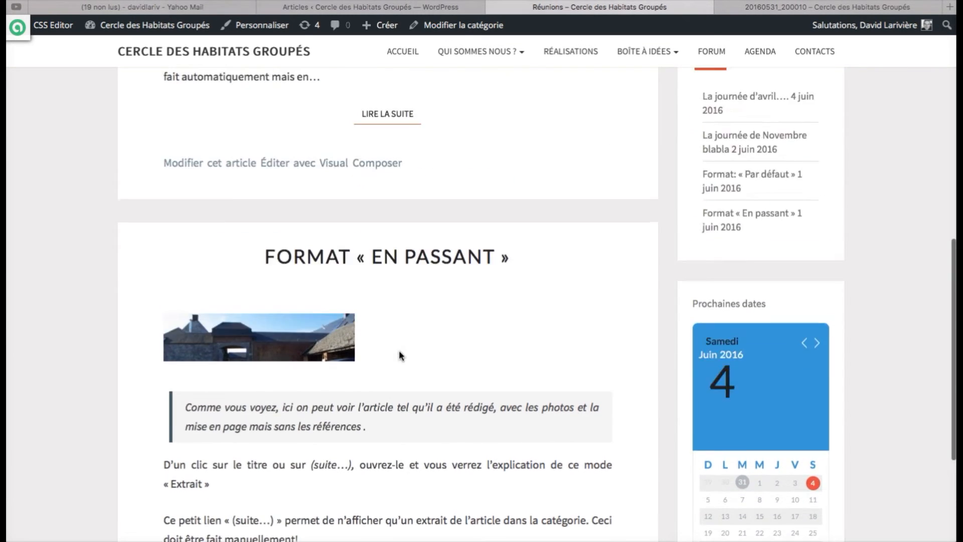
scroll(399, 350, up, 5)
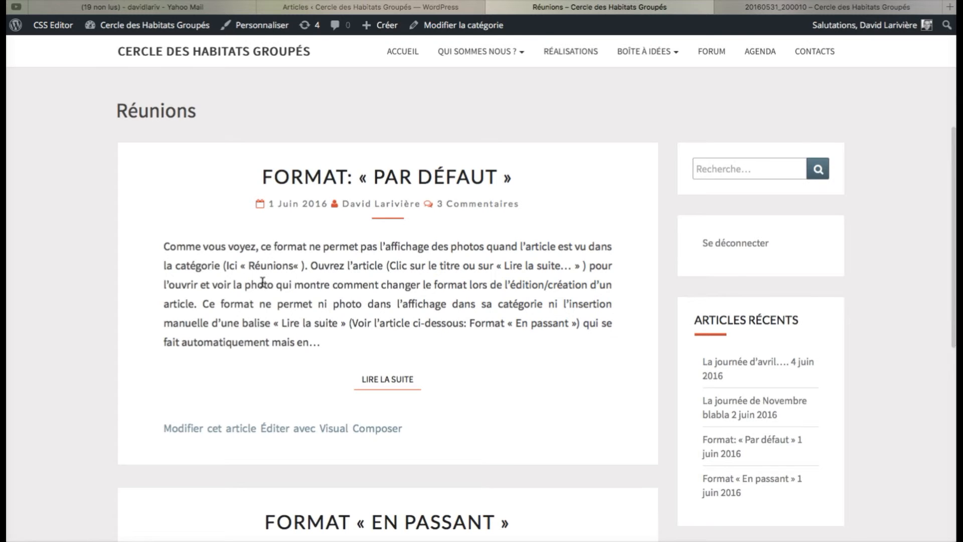
scroll(264, 293, down, 3)
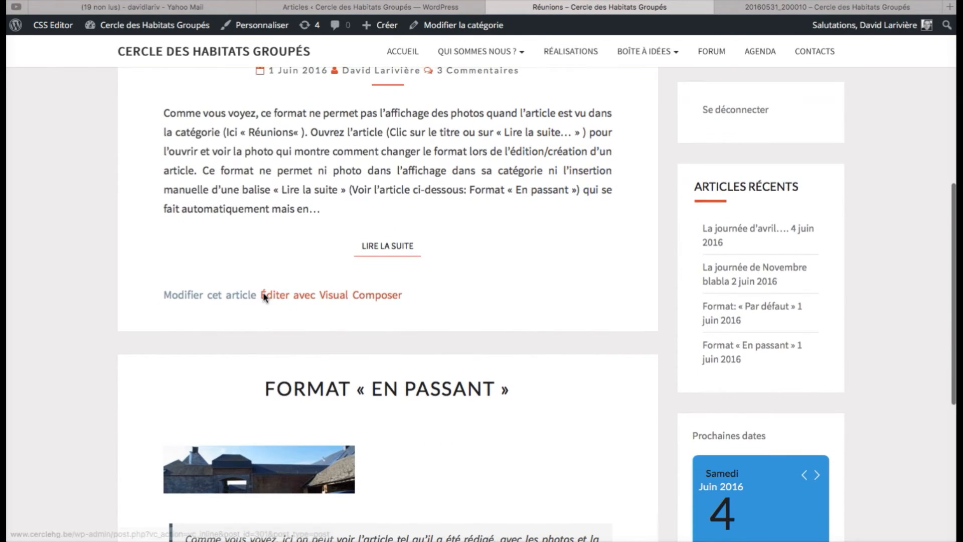
scroll(267, 297, up, 2)
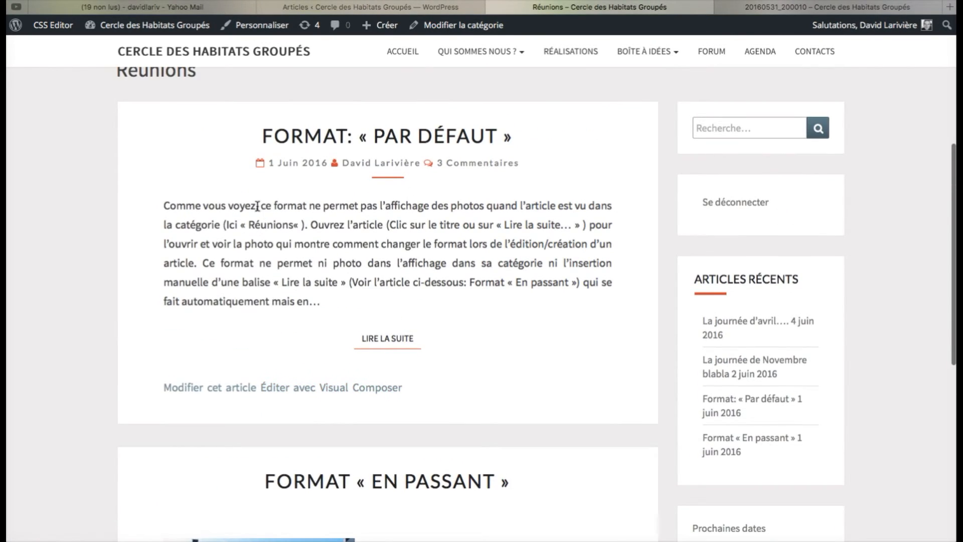
scroll(293, 237, down, 5)
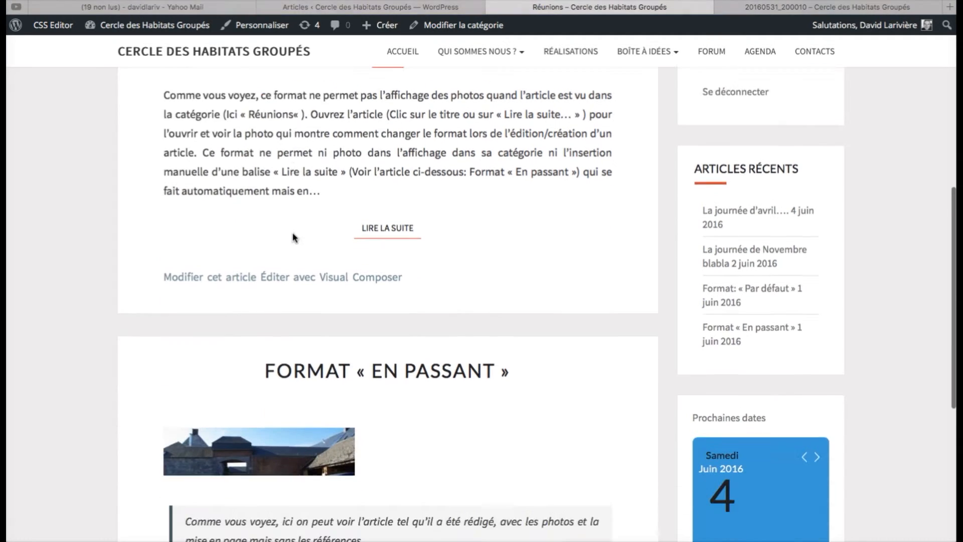
scroll(333, 283, up, 5)
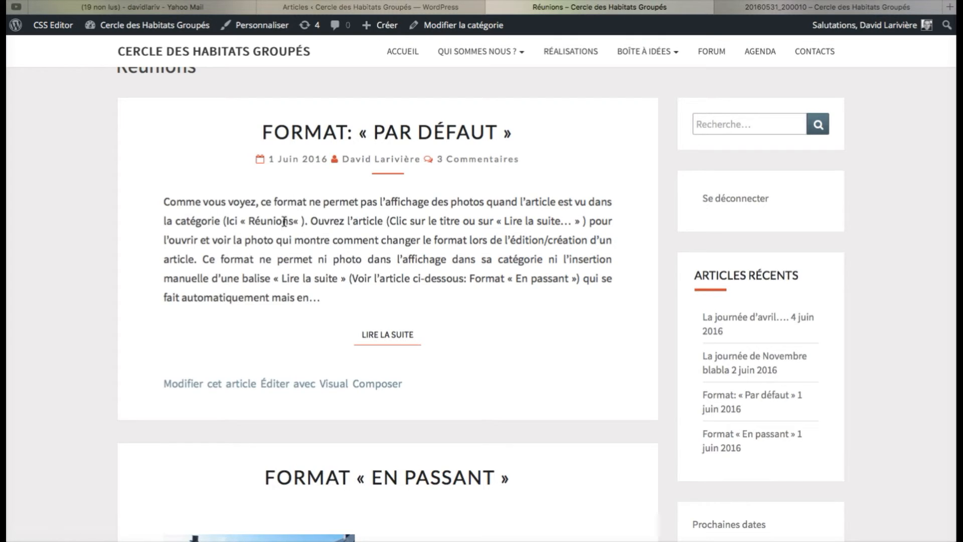
scroll(306, 206, up, 2)
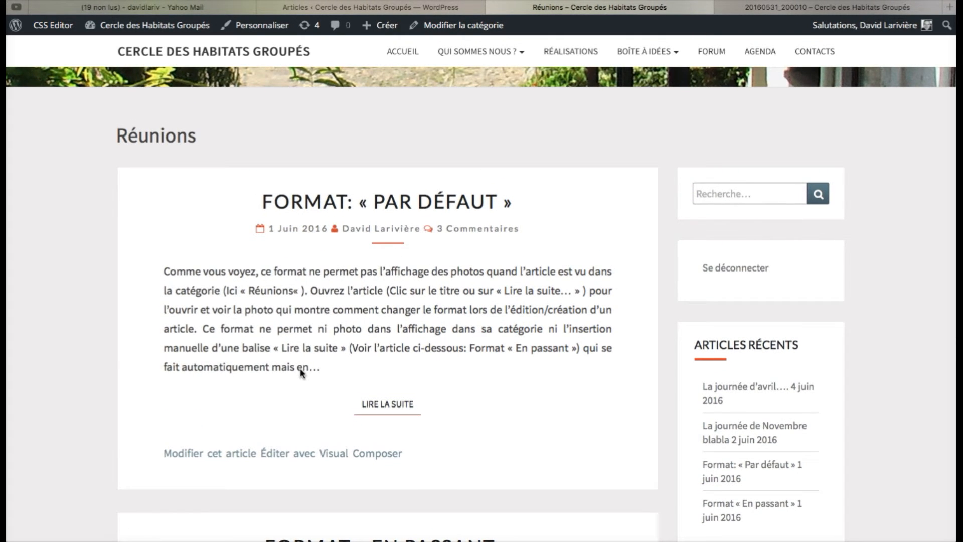
- Read the "Format « En passant »" article excerpt, including its photo, quote and "(suite…)" link
scroll(299, 368, down, 7)
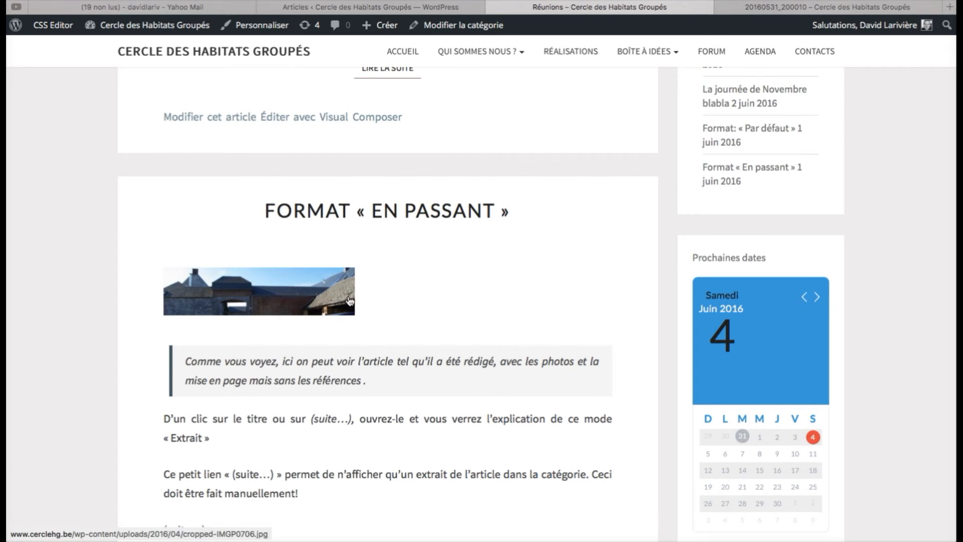
scroll(394, 331, down, 1)
scroll(393, 348, down, 3)
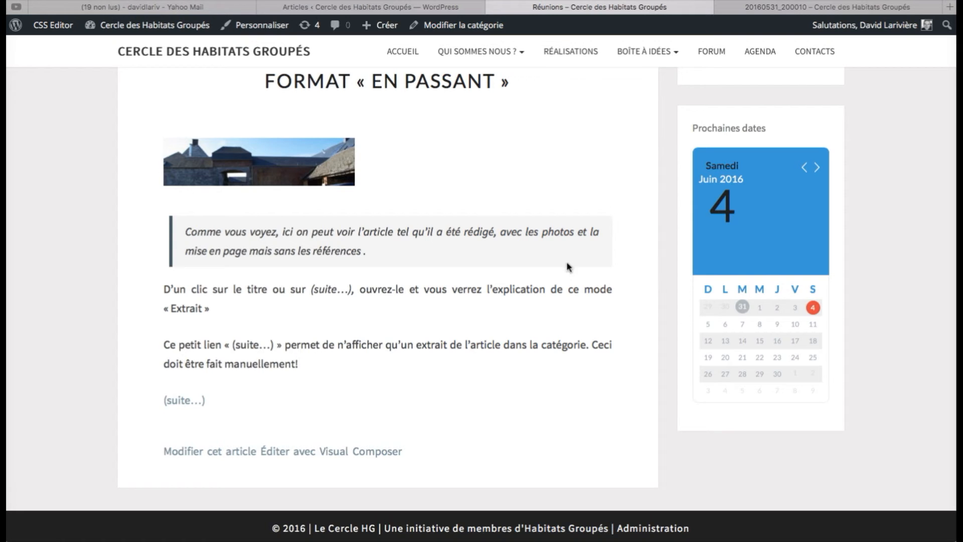
scroll(368, 303, up, 1)
scroll(368, 303, down, 2)
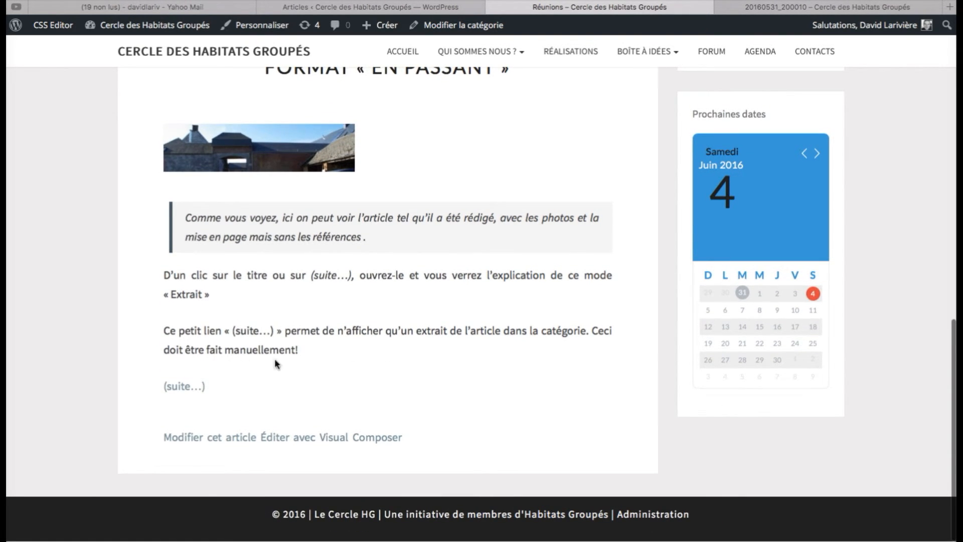
- Open the full "Format « En passant »" article and study its explanation and the screenshot of the "Lire la suite" tag tool
click(211, 385)
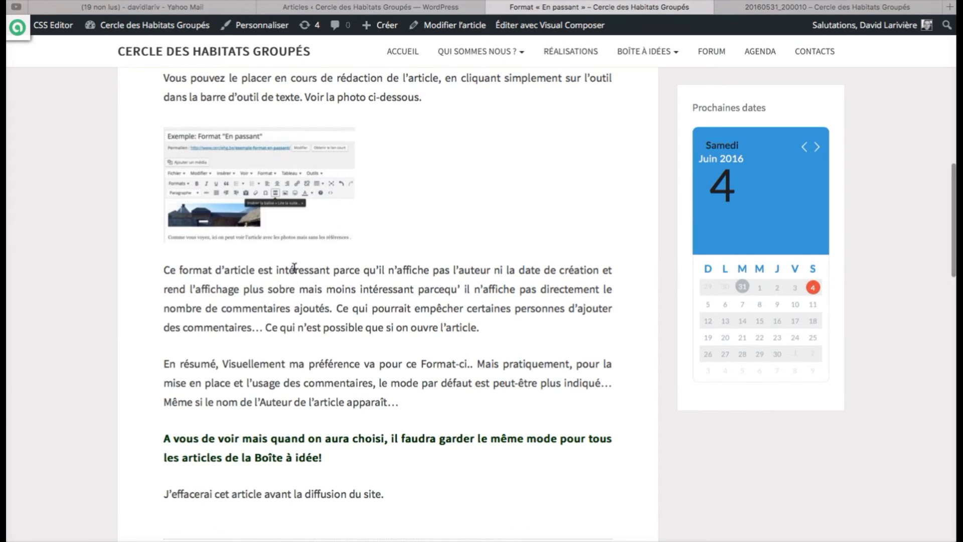
scroll(294, 279, up, 10)
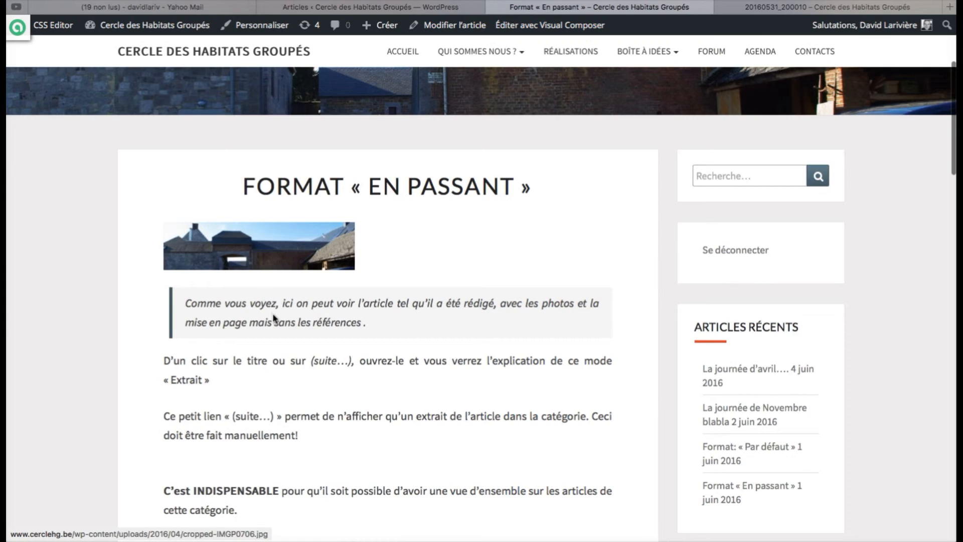
scroll(273, 315, down, 10)
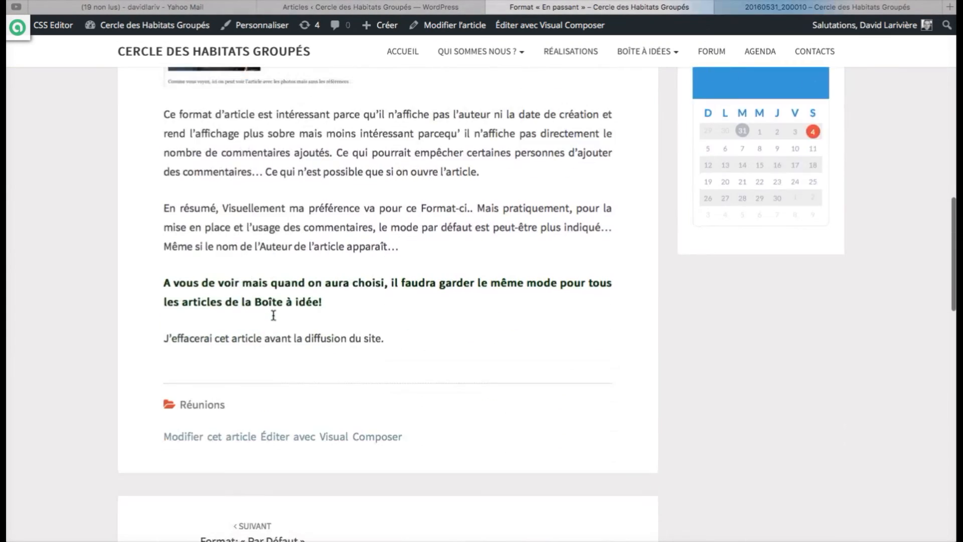
scroll(273, 315, up, 5)
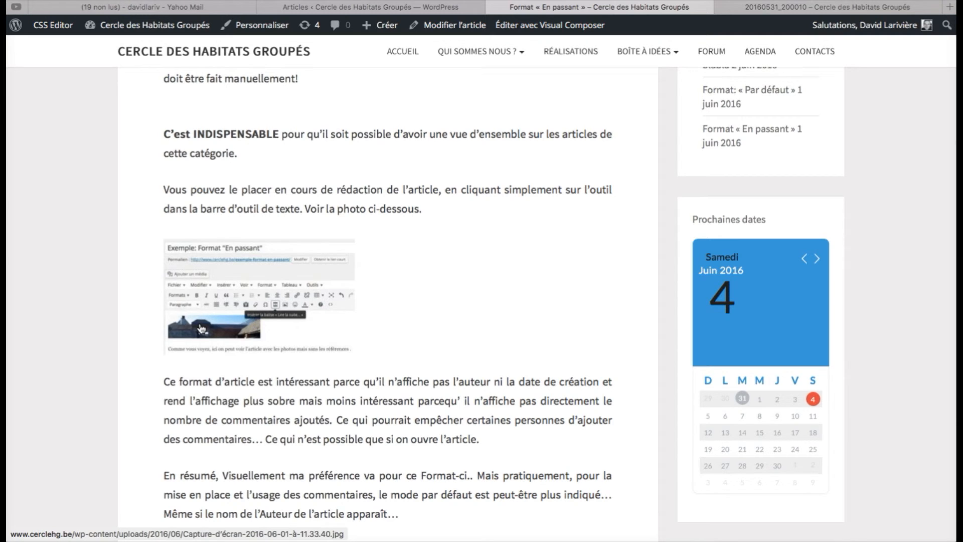
scroll(201, 328, up, 2)
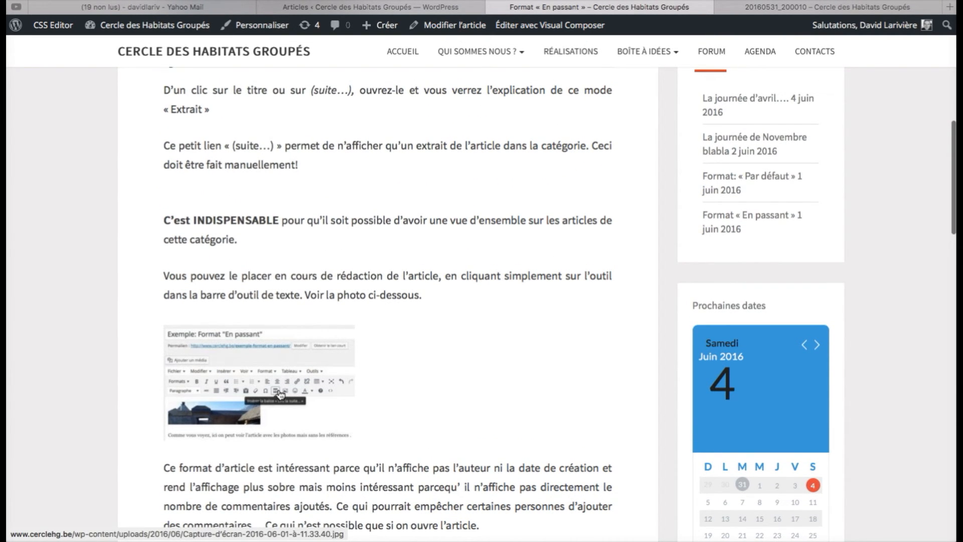
scroll(280, 395, up, 5)
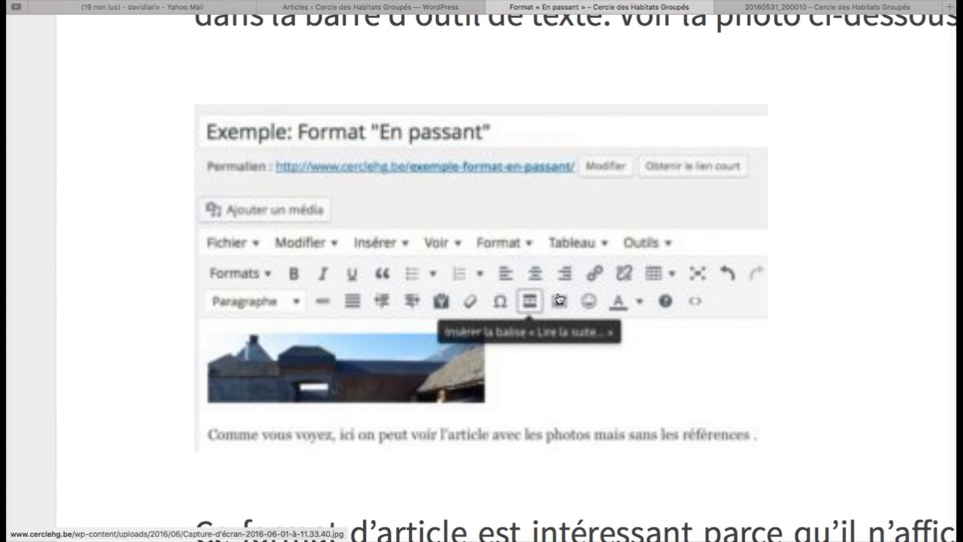
scroll(592, 280, down, 5)
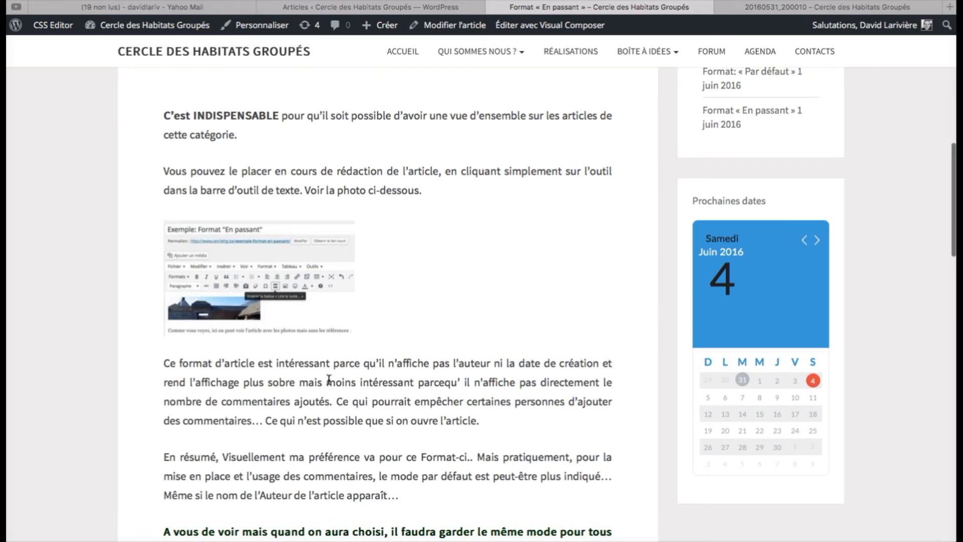
scroll(331, 386, down, 8)
scroll(331, 385, up, 7)
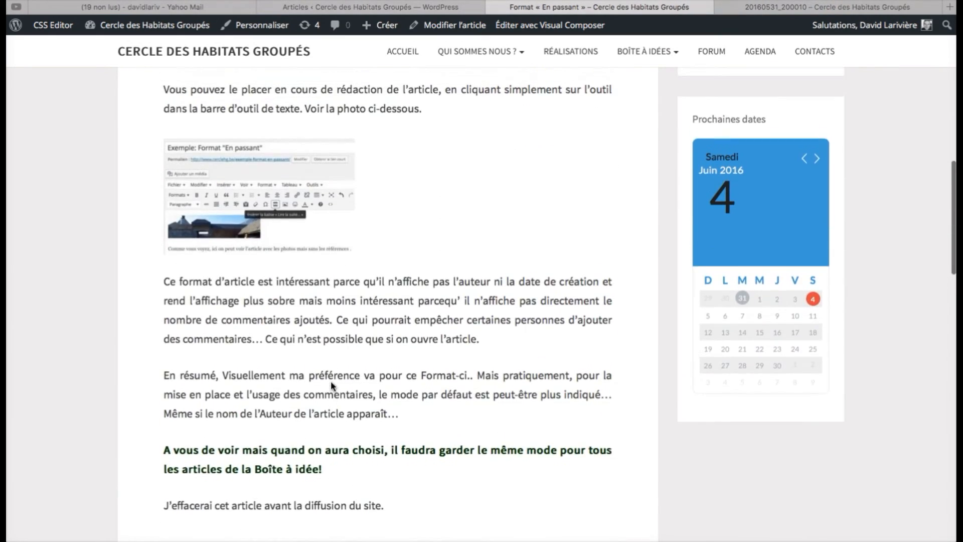
- Return to the Réunions category and examine the "Format: « Par défaut »" excerpt with its date, author and comment line
scroll(331, 382, up, 12)
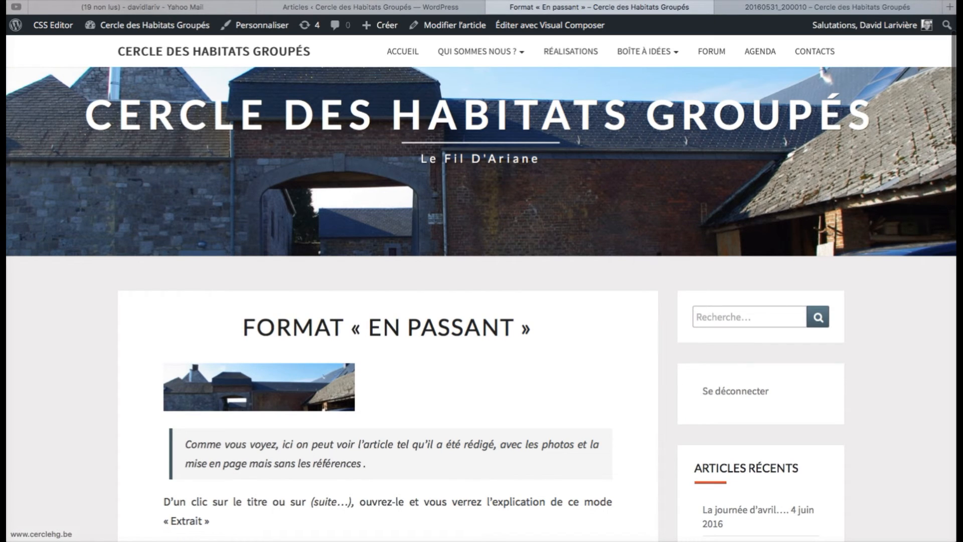
click(66, 0)
scroll(258, 165, up, 11)
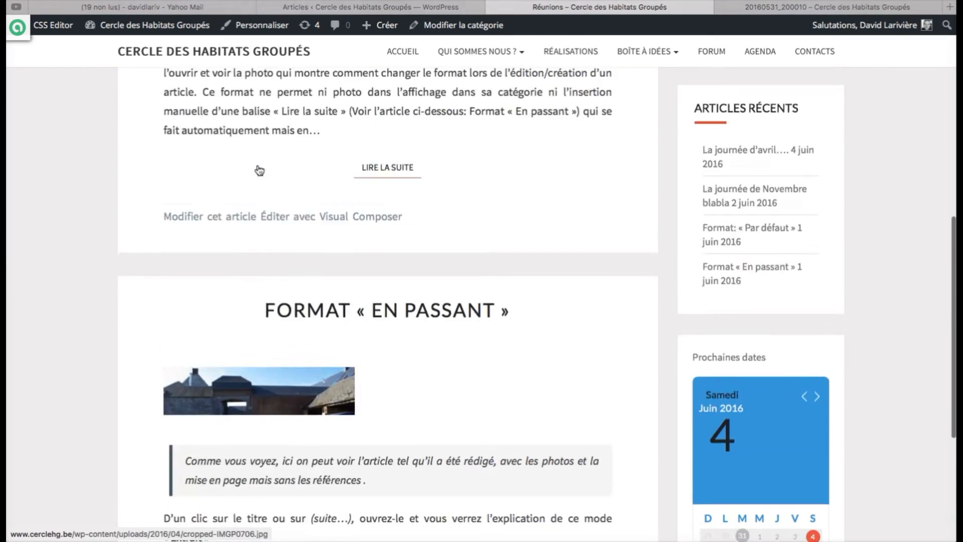
scroll(258, 168, down, 5)
scroll(351, 176, down, 1)
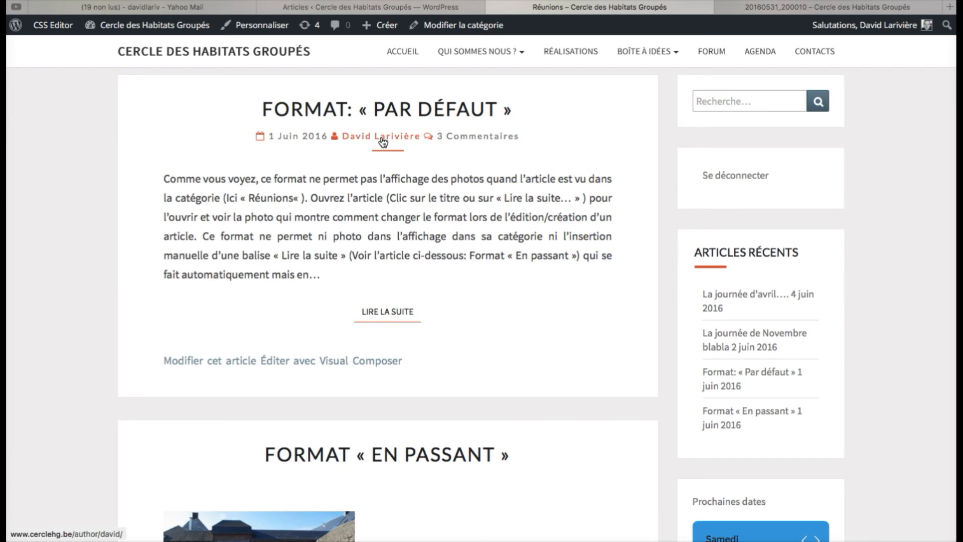
- Open the full "Format: « Par défaut »" article and review its format explanation, screenshot, reactions and comment form
click(386, 110)
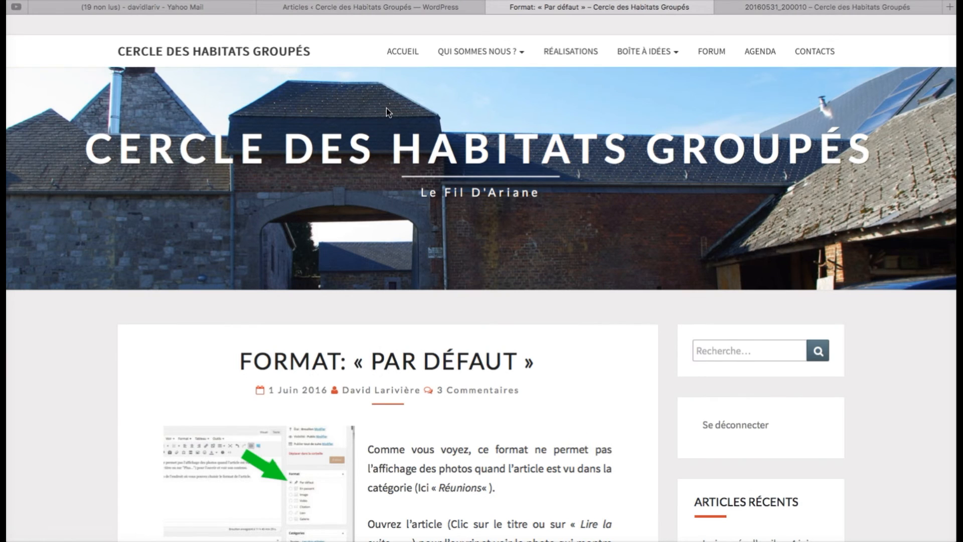
scroll(382, 234, down, 5)
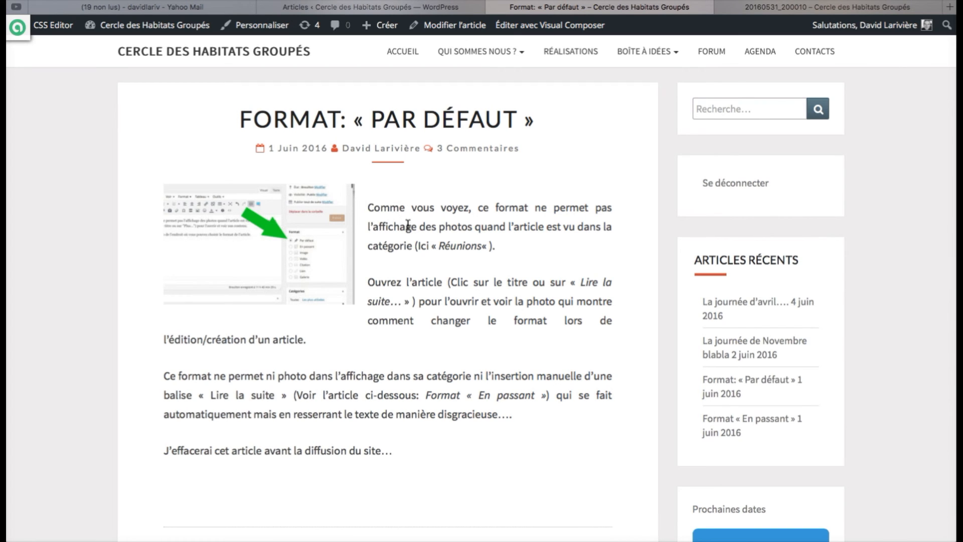
scroll(410, 225, down, 3)
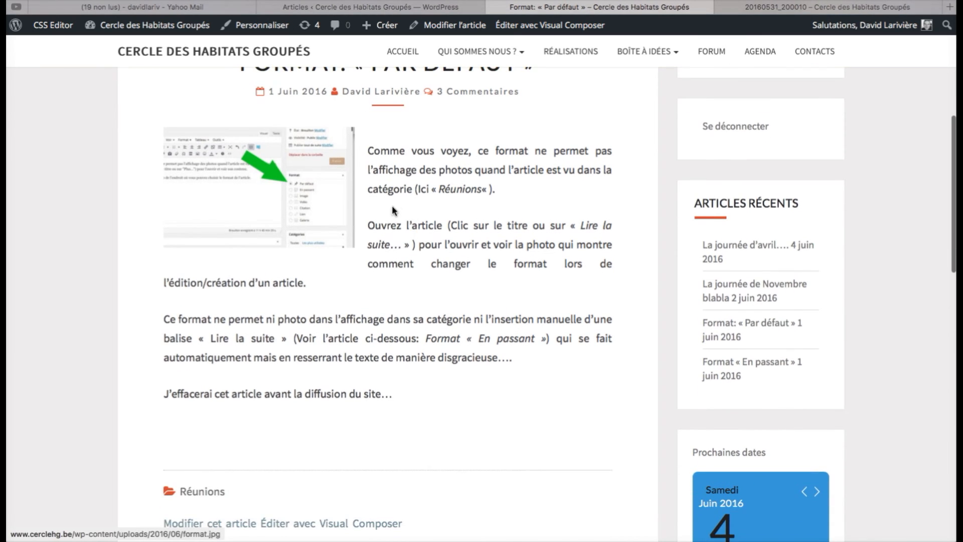
scroll(341, 351, down, 5)
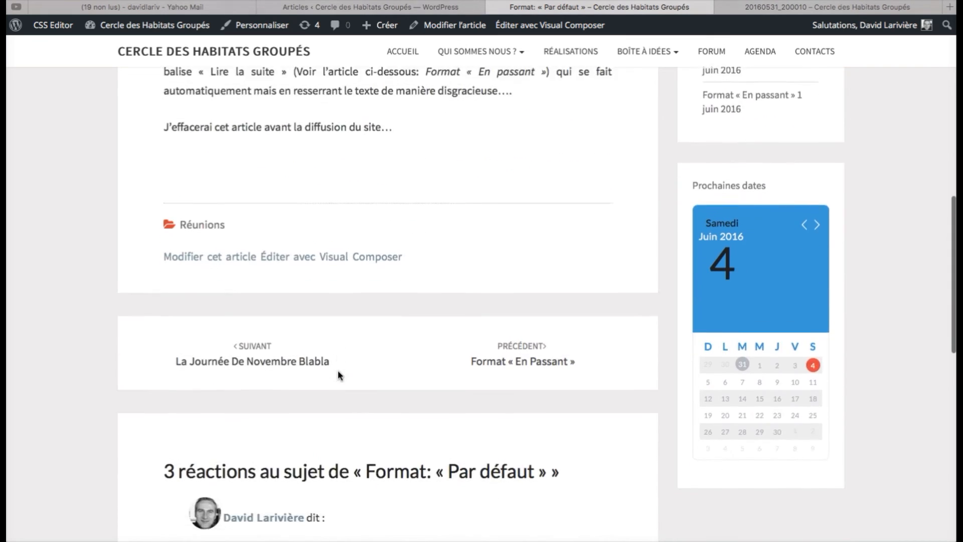
scroll(338, 369, down, 4)
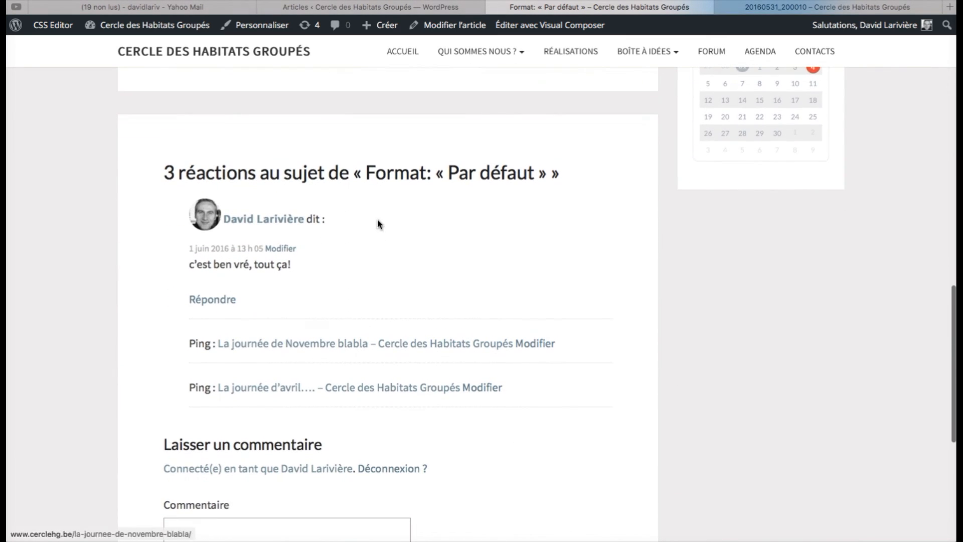
scroll(357, 314, down, 5)
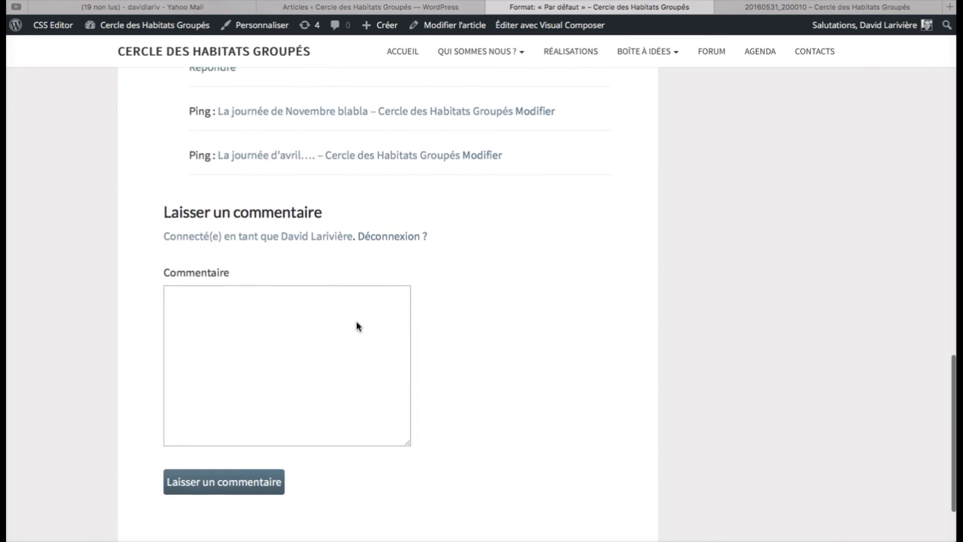
scroll(357, 322, up, 15)
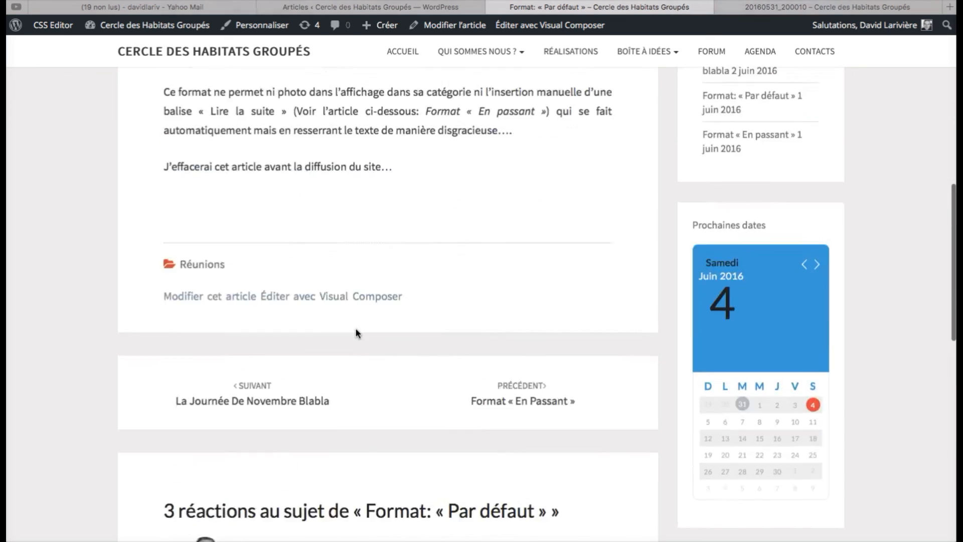